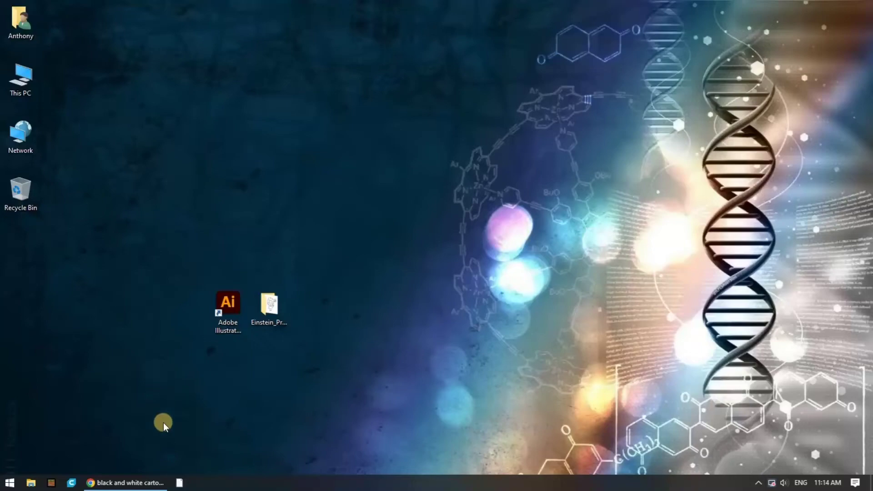
- Save the Einstein cartoon image from the browser into the Einstein_Project folder, replacing the existing JPG, and close the browser
click(125, 483)
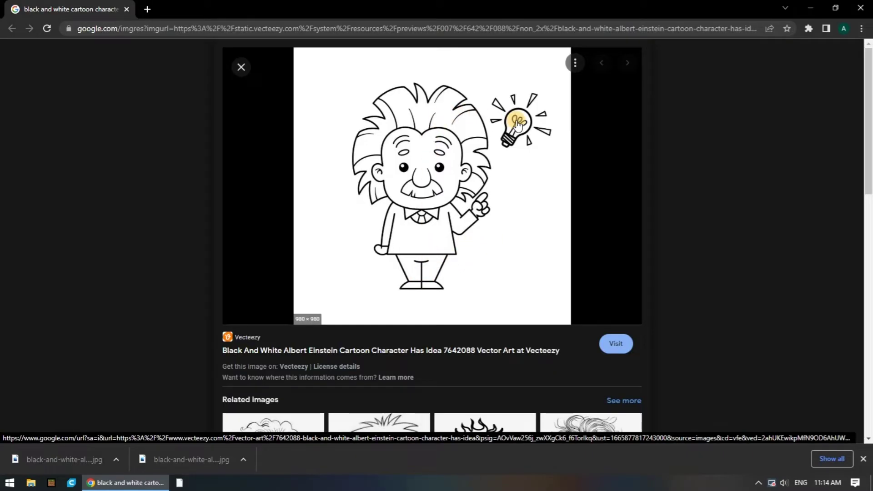
right_click(511, 241)
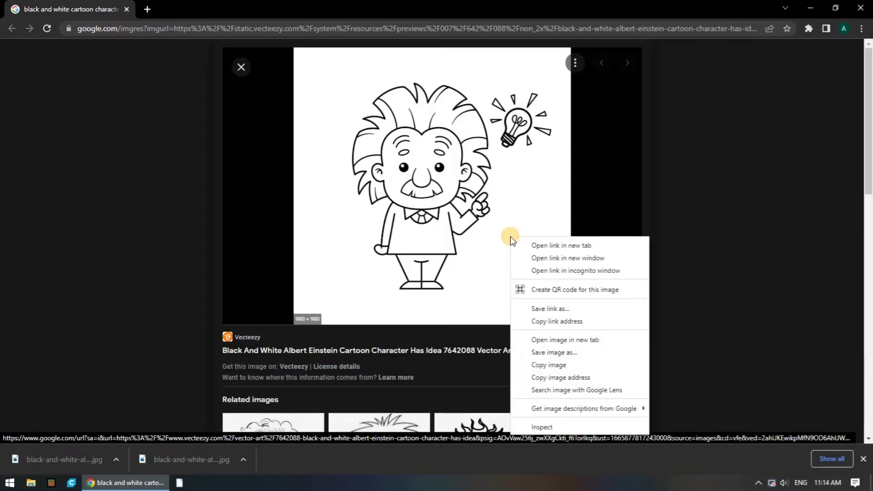
click(583, 352)
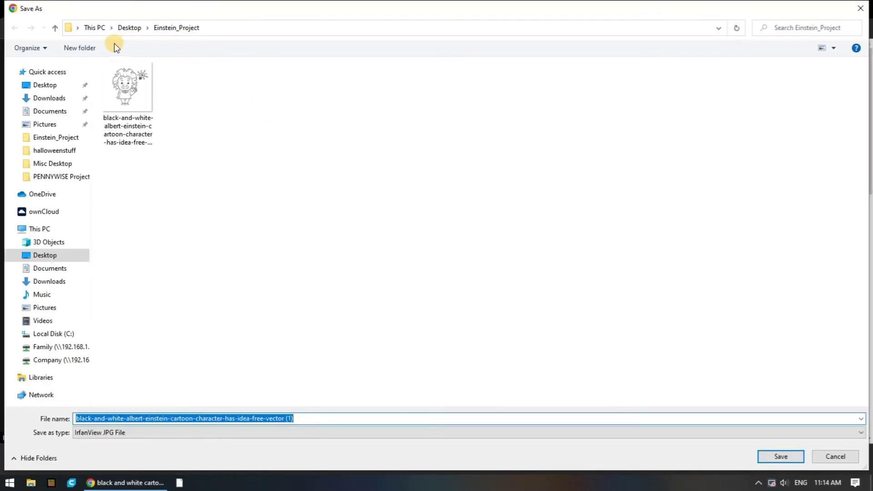
click(149, 97)
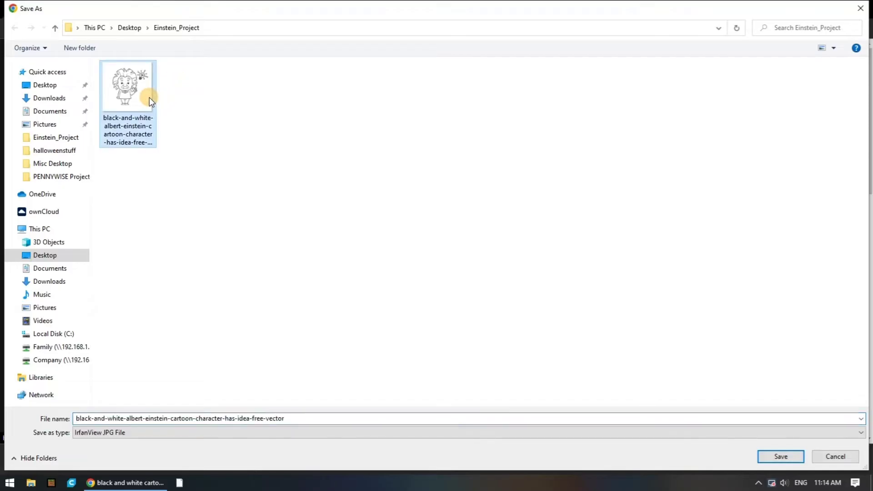
click(768, 453)
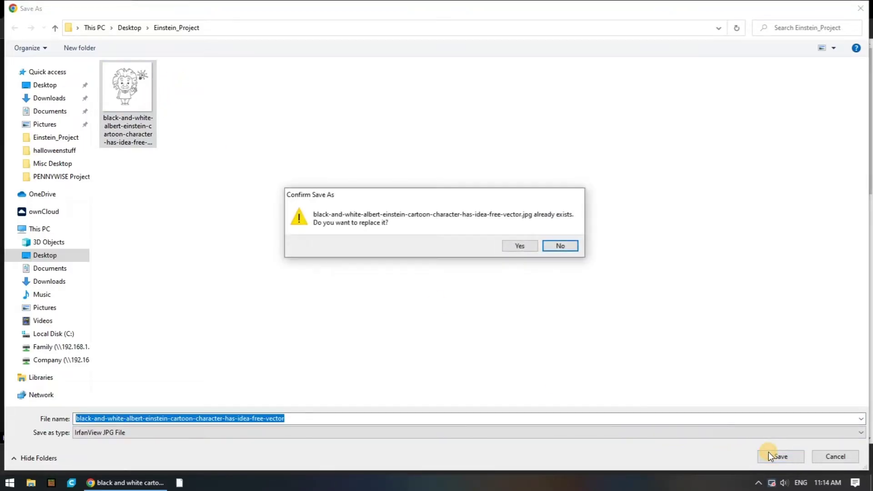
click(520, 246)
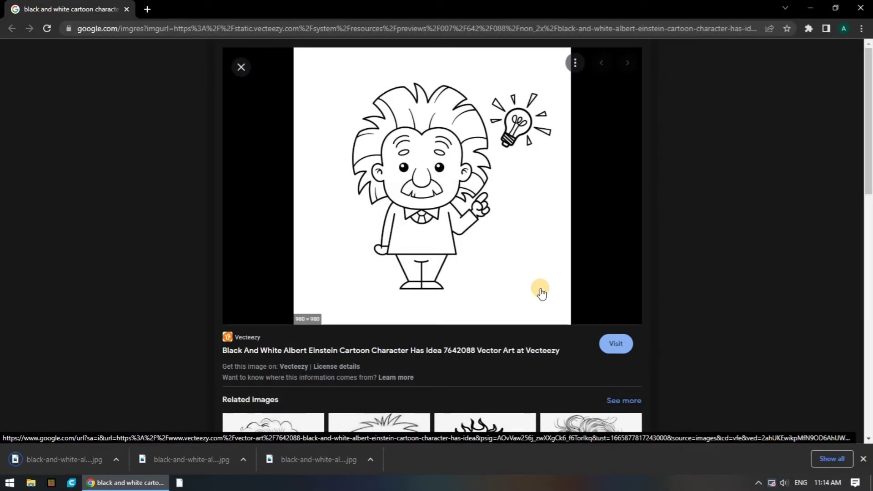
click(853, 10)
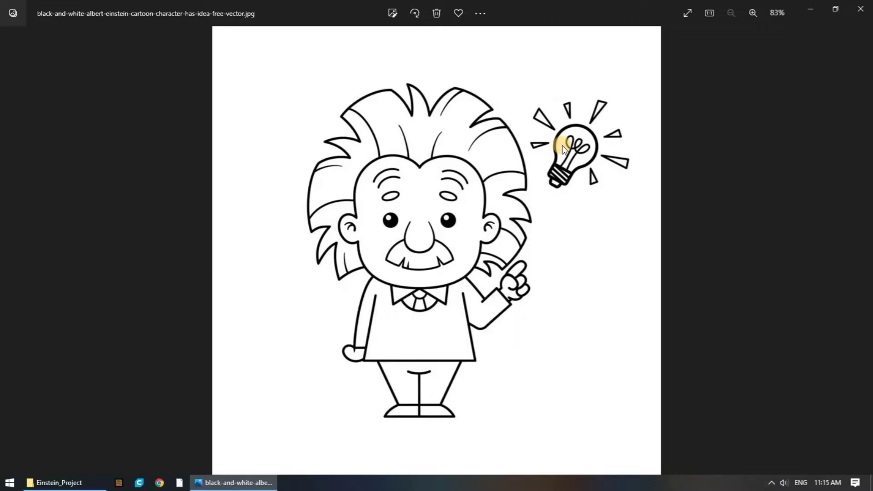
- Examine the edge quality of the Einstein image's lines at high magnification and close the image viewer
scroll(423, 206, up, 5)
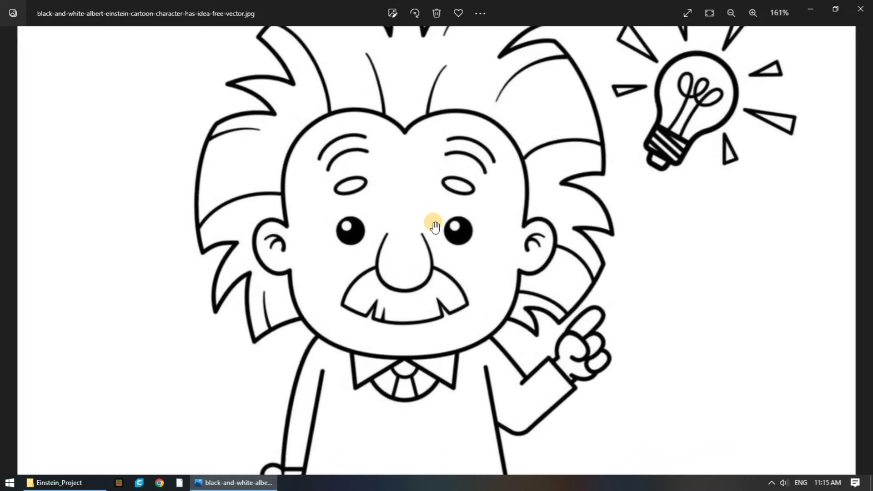
scroll(468, 273, up, 5)
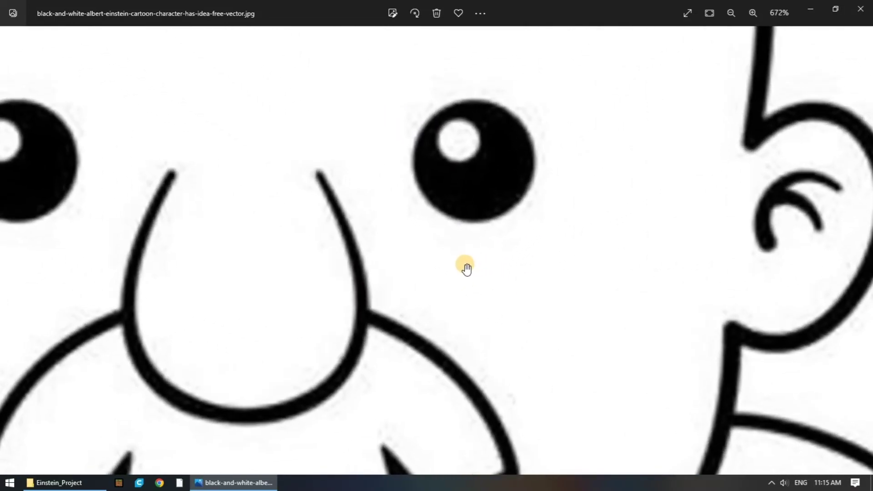
scroll(336, 302, up, 2)
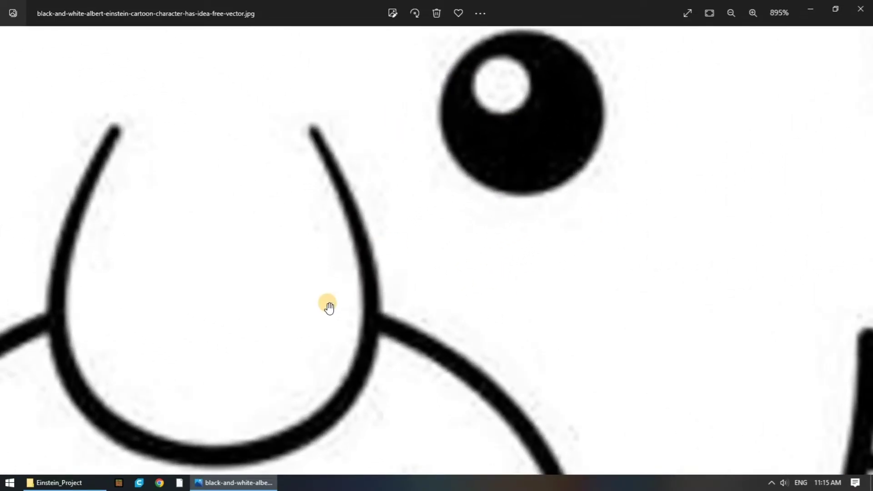
scroll(329, 307, down, 7)
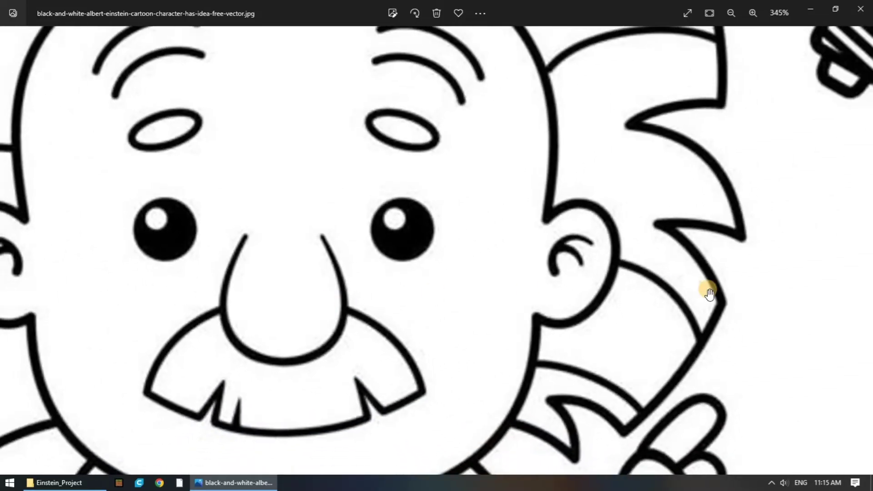
scroll(709, 293, down, 4)
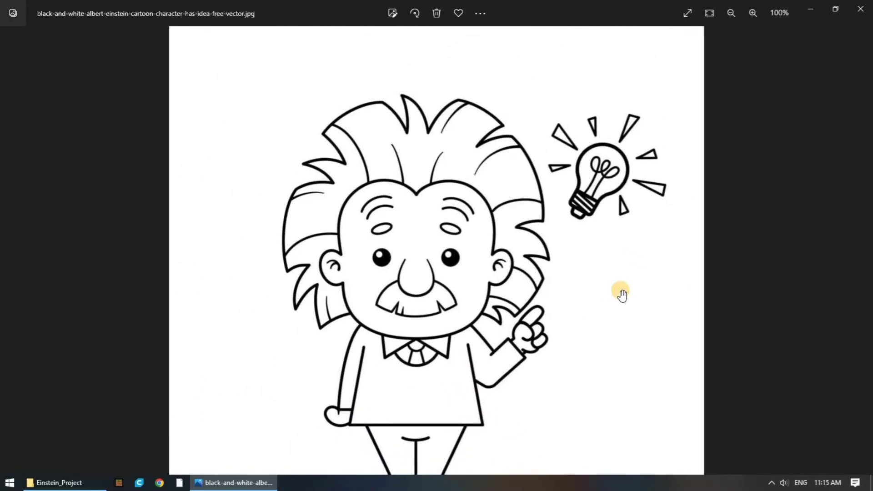
click(853, 9)
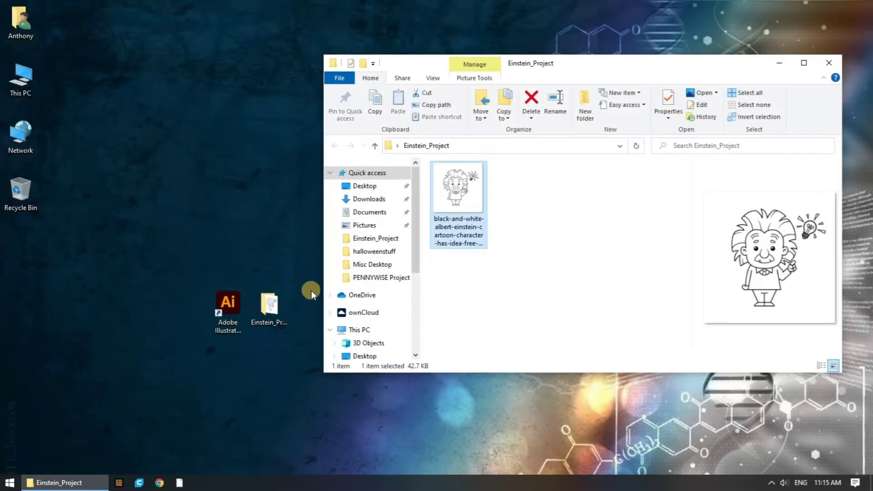
- Launch Adobe Illustrator and open black-and-white-albert-einstein-cartoon-character-has-idea-free-vector from the Einstein_Project folder
click(235, 317)
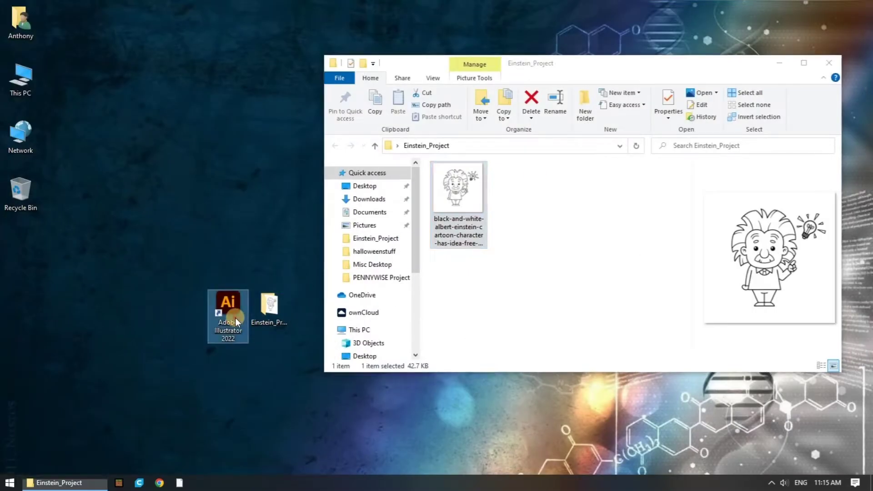
double_click(217, 335)
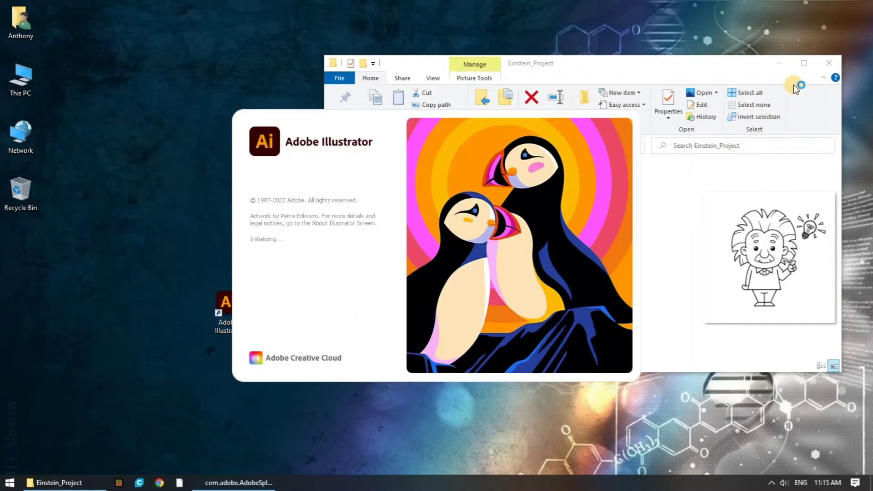
click(786, 69)
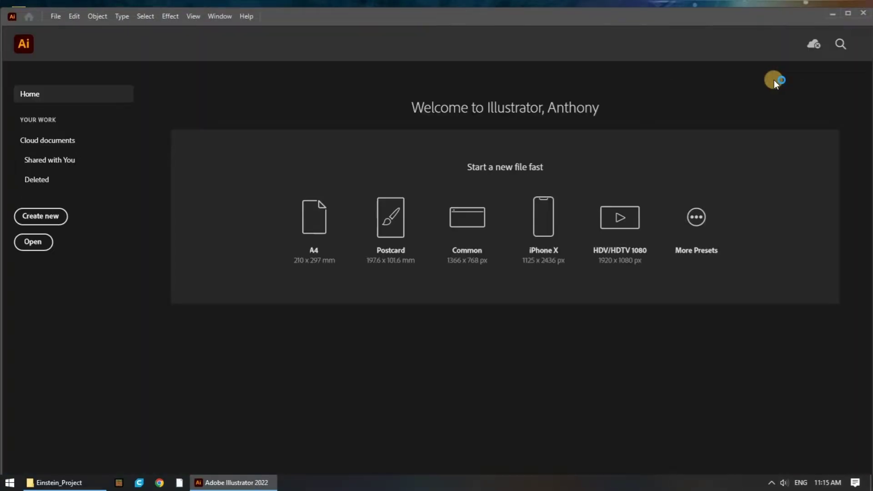
click(57, 17)
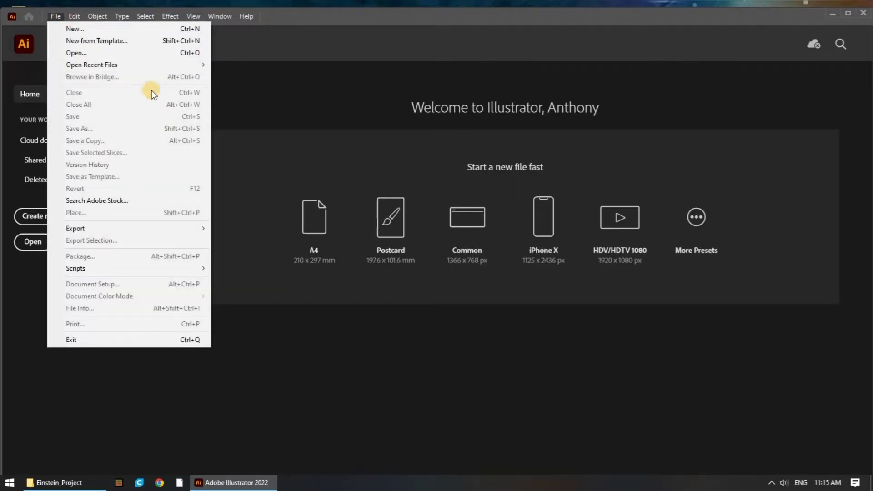
click(137, 53)
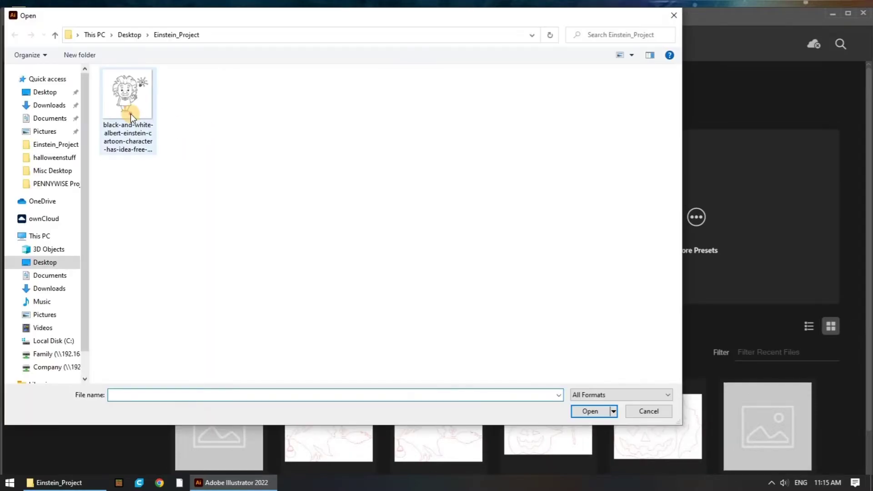
click(129, 97)
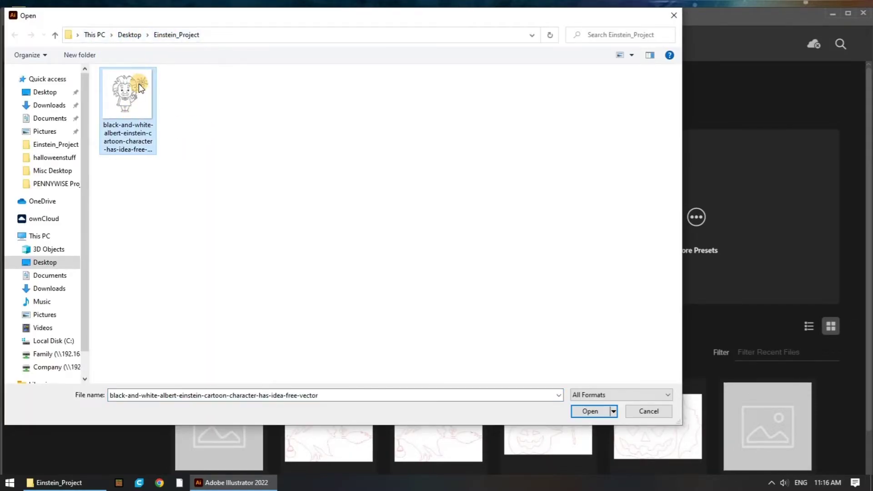
click(590, 411)
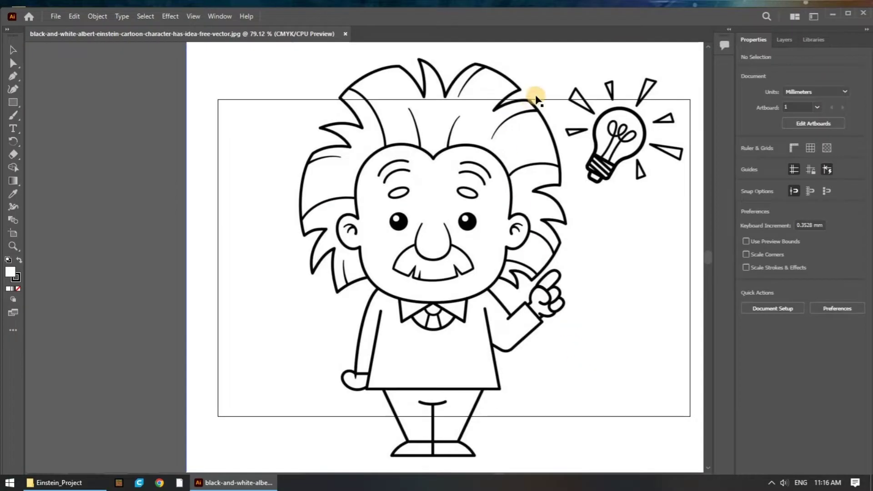
- Move the Einstein image so that it extends past the artboard's left edge and fits fully in view
drag(427, 190, 333, 199)
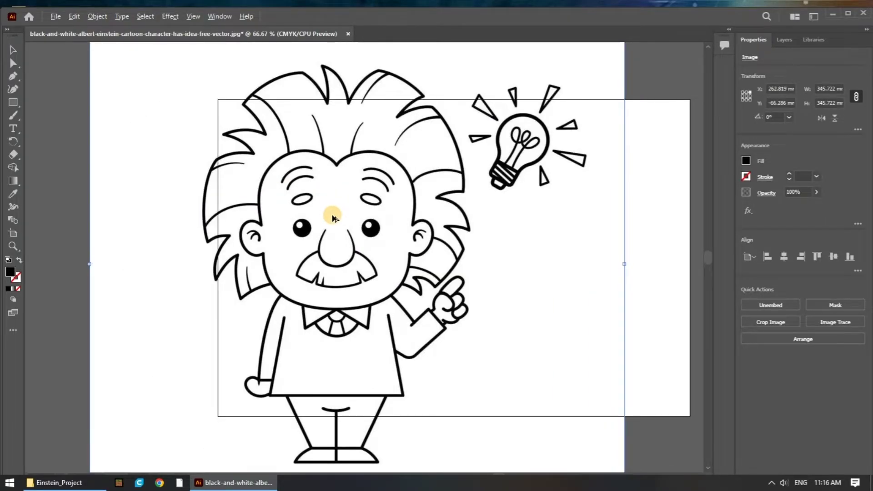
key(ctrl+minus)
key(ctrl+minus)
mouse_move(333, 219)
mouse_down()
mouse_move(428, 239)
mouse_move(322, 224)
mouse_up()
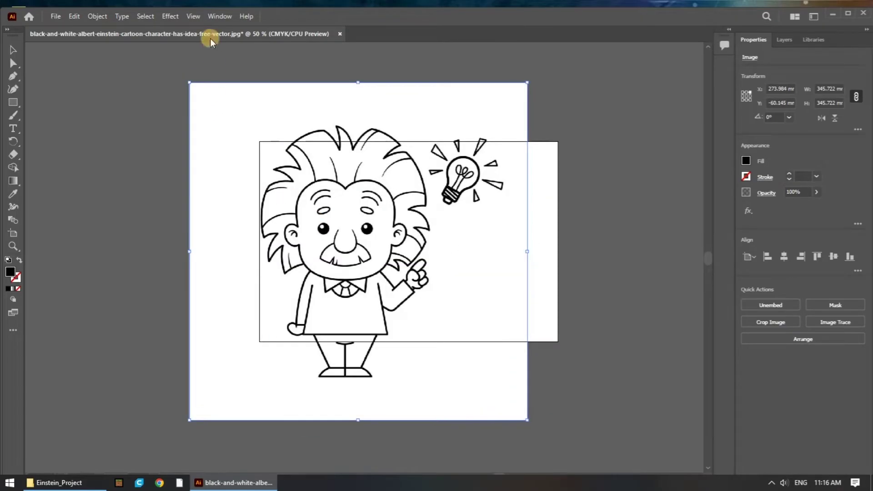
- Apply a black and white Image Trace to the Einstein image with Ignore White and Preview enabled
click(215, 17)
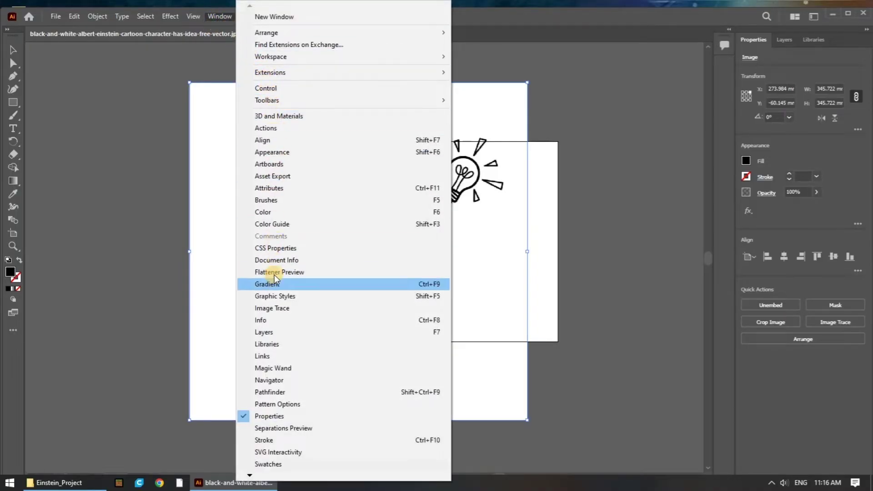
click(299, 309)
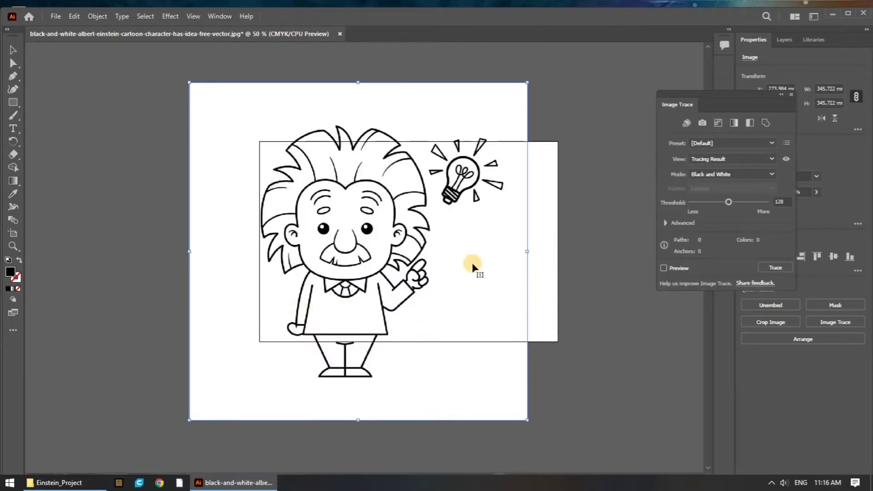
drag(742, 93, 677, 120)
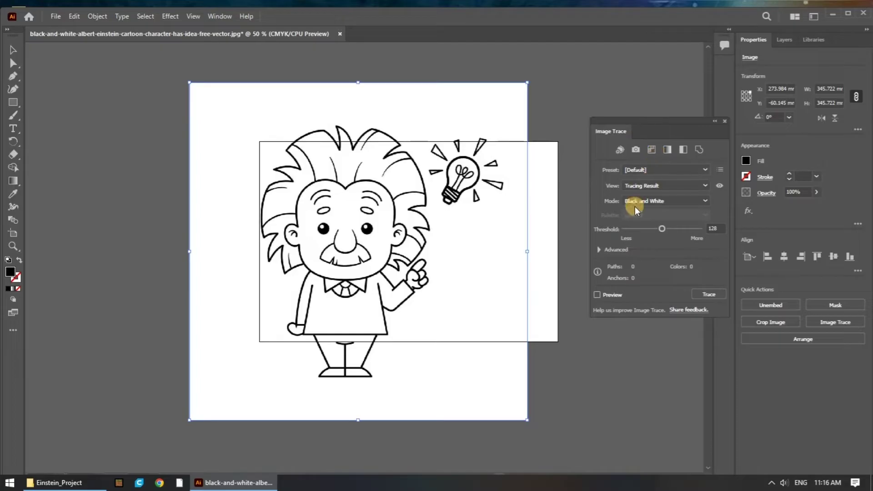
click(598, 250)
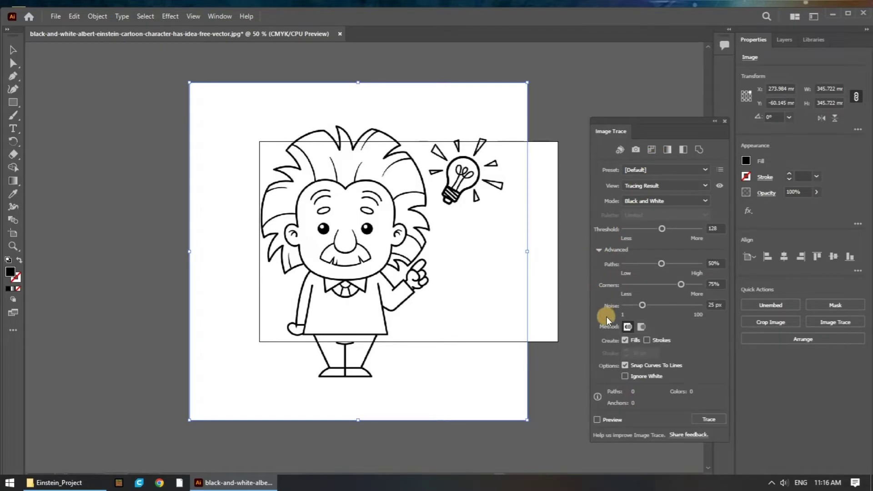
click(625, 377)
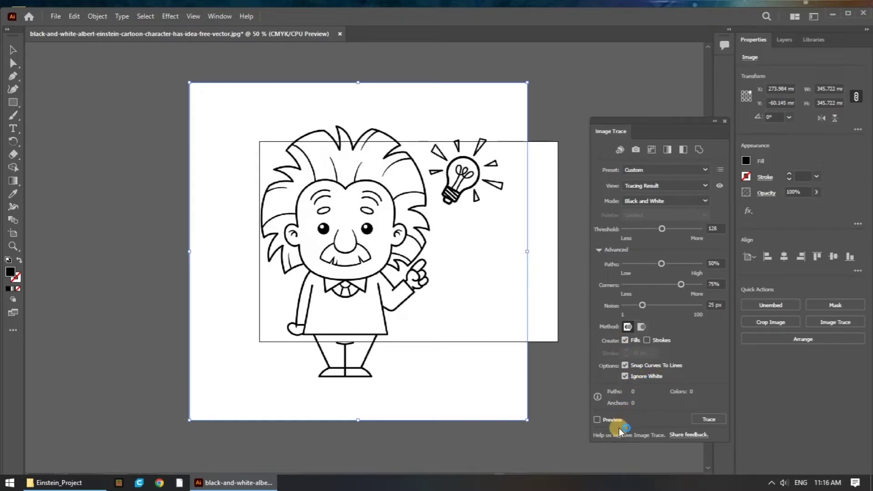
click(597, 419)
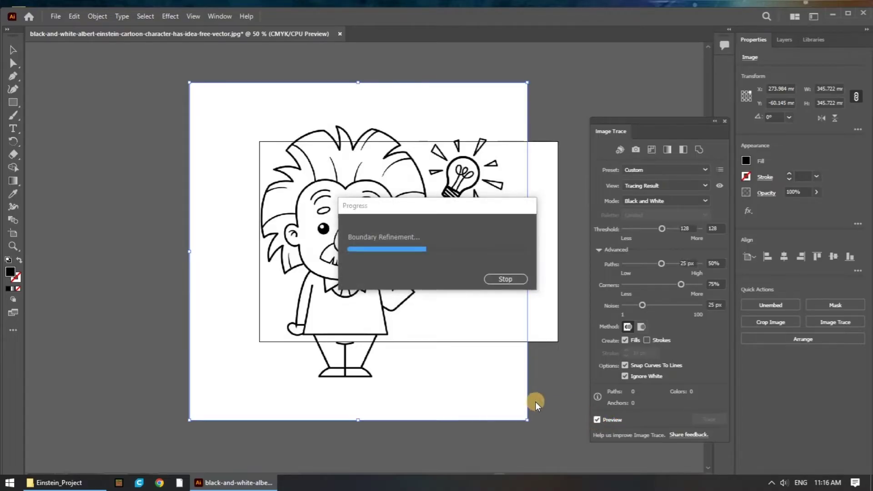
- Move the traced drawing further off the artboard's left edge and compare it with the source image
mouse_move(430, 152)
mouse_down()
mouse_move(397, 138)
mouse_move(281, 129)
mouse_move(259, 101)
mouse_move(326, 147)
mouse_move(326, 129)
mouse_up()
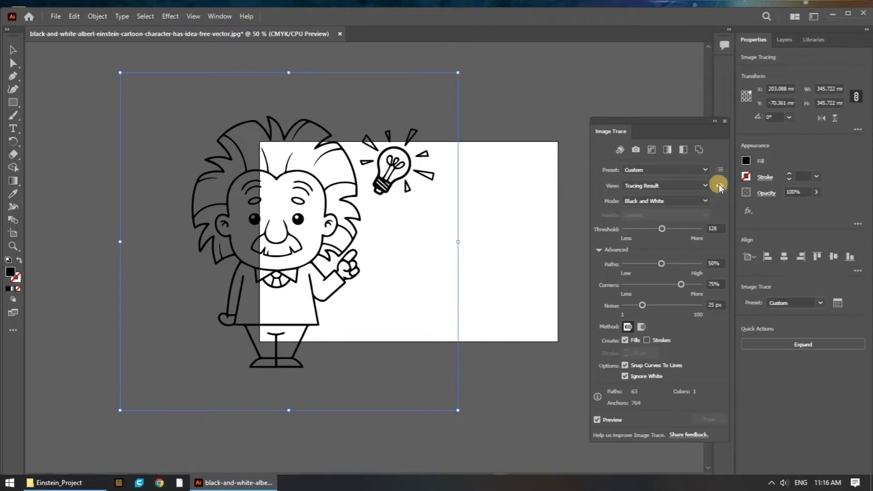
drag(718, 186, 719, 187)
click(719, 185)
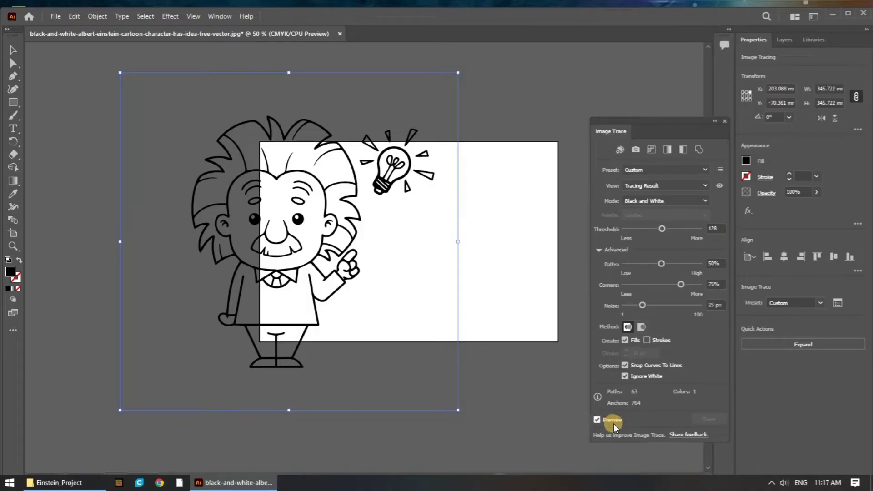
- Turn off the trace preview, run the trace with the current settings and close Image Trace
click(597, 420)
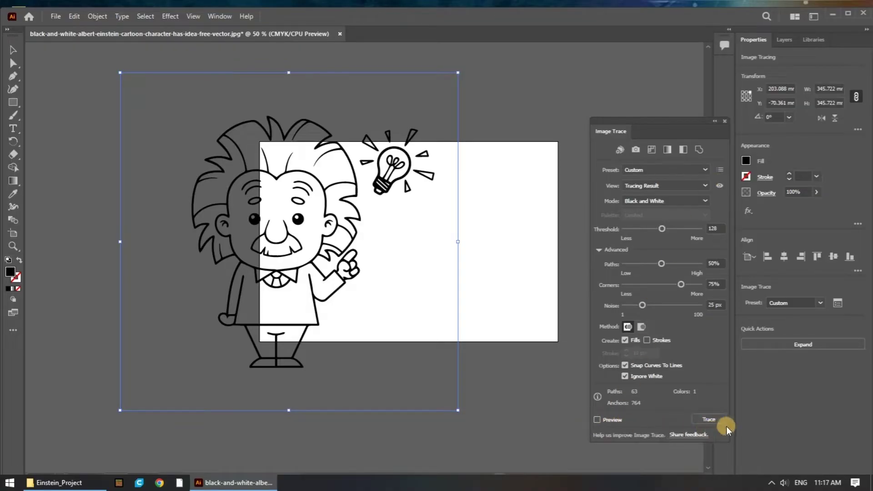
click(717, 423)
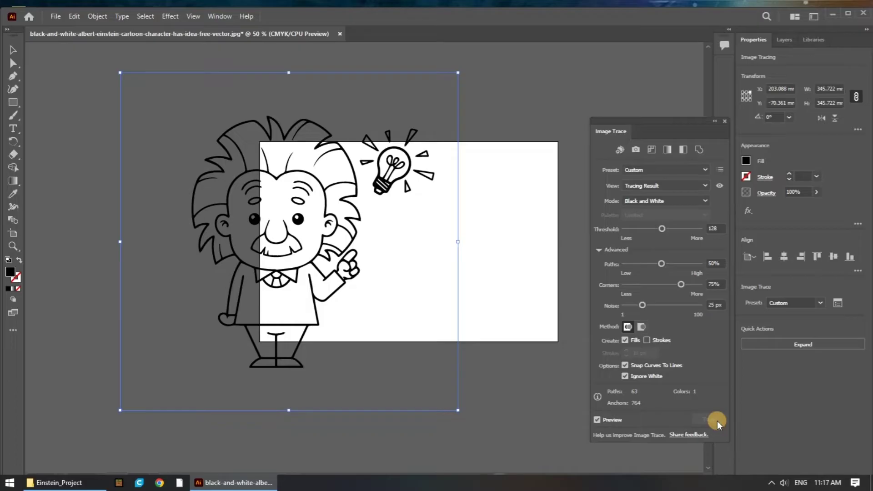
click(724, 122)
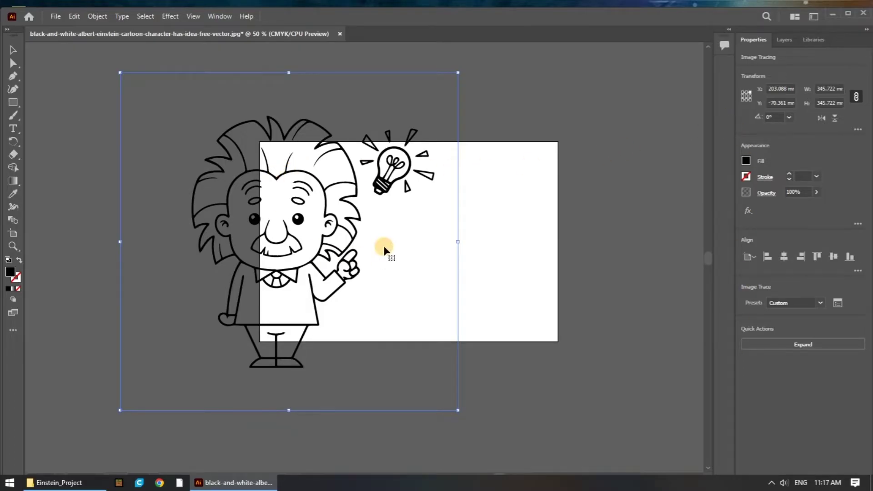
- Expand the traced Einstein drawing into vector paths, deselect it and select the whole group again
click(827, 348)
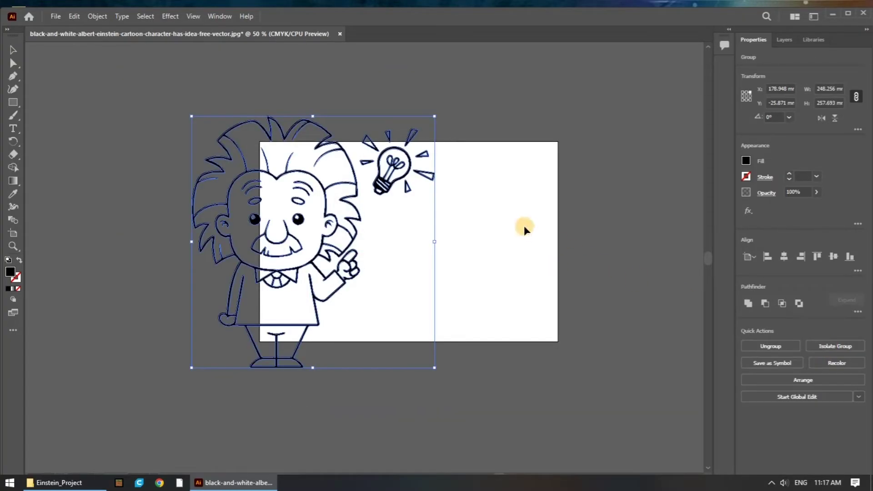
click(450, 220)
click(326, 209)
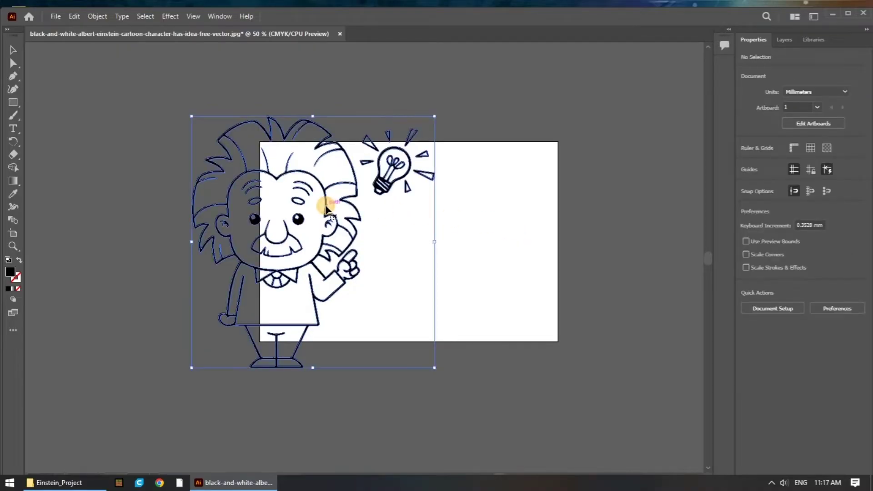
- Move the traced drawing onto the artboard, ungroup it into separate paths and deselect it
drag(347, 186, 419, 223)
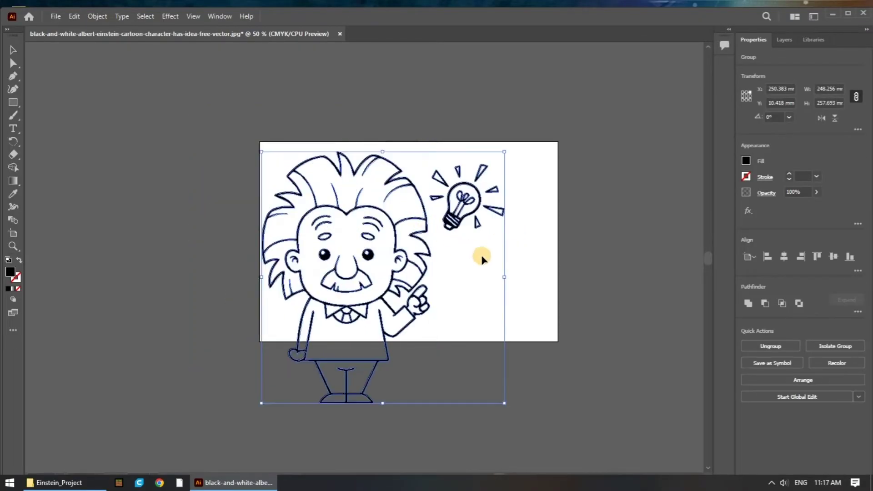
right_click(415, 225)
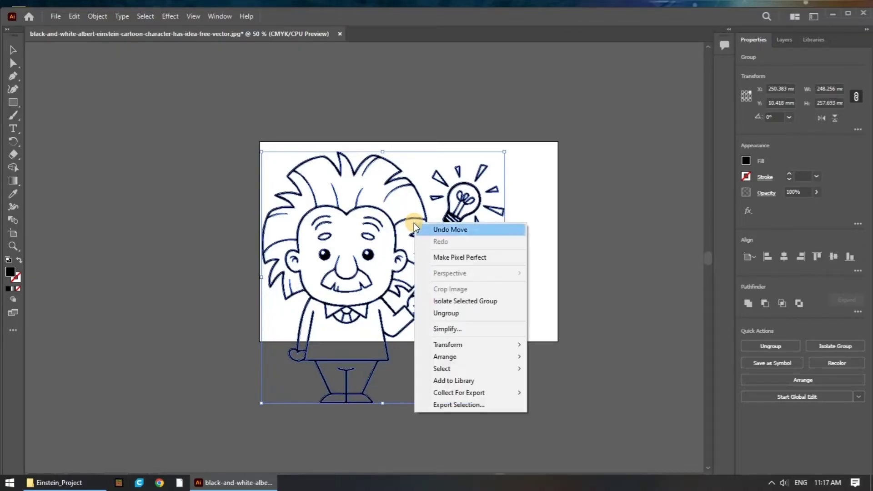
click(471, 314)
click(570, 291)
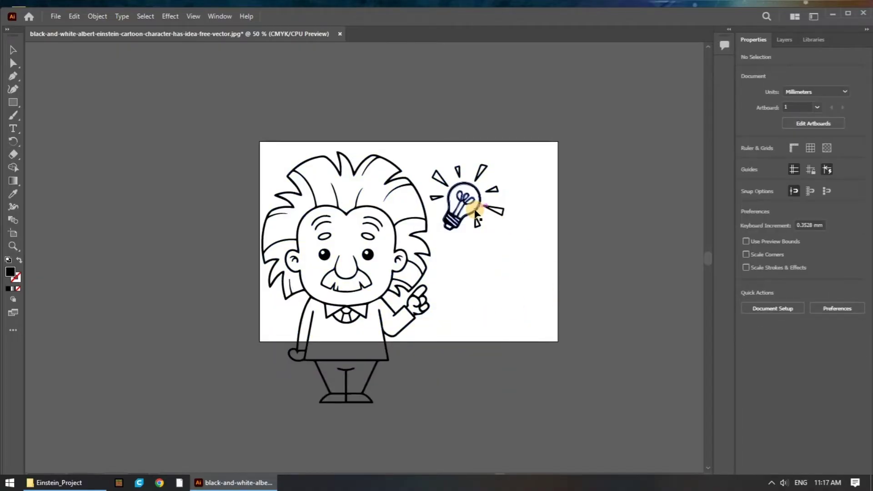
- Try moving the light bulb and one eye away from the drawing, undoing each move
drag(468, 210, 569, 282)
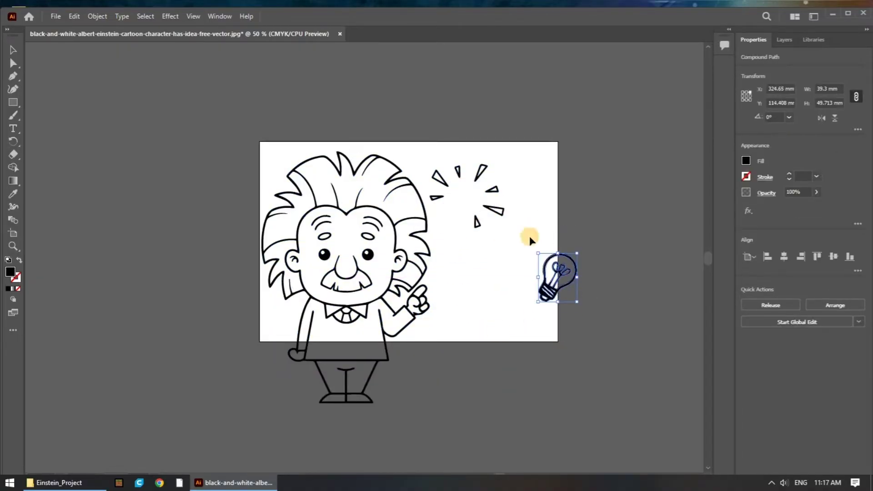
key(ctrl+z)
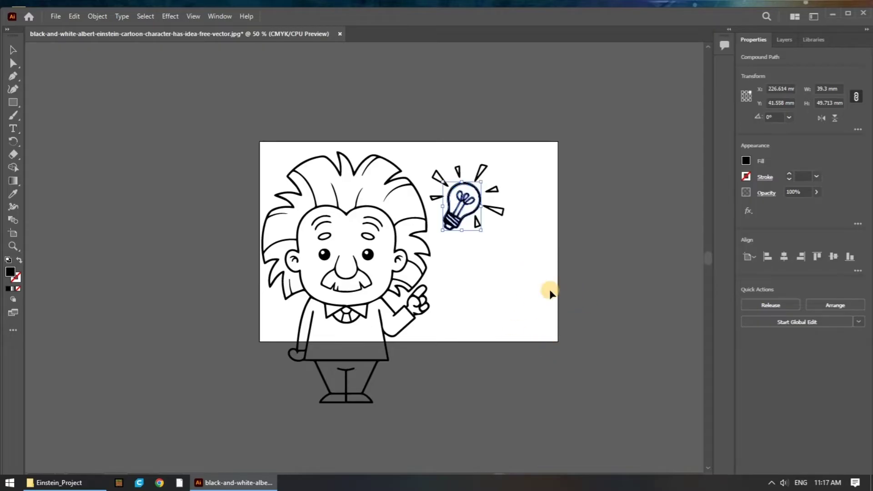
click(370, 237)
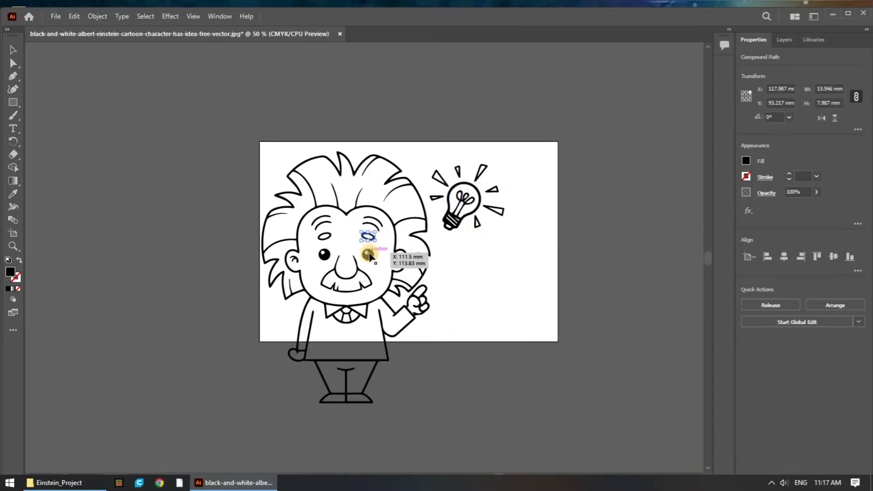
drag(369, 257, 575, 378)
key(ctrl+z)
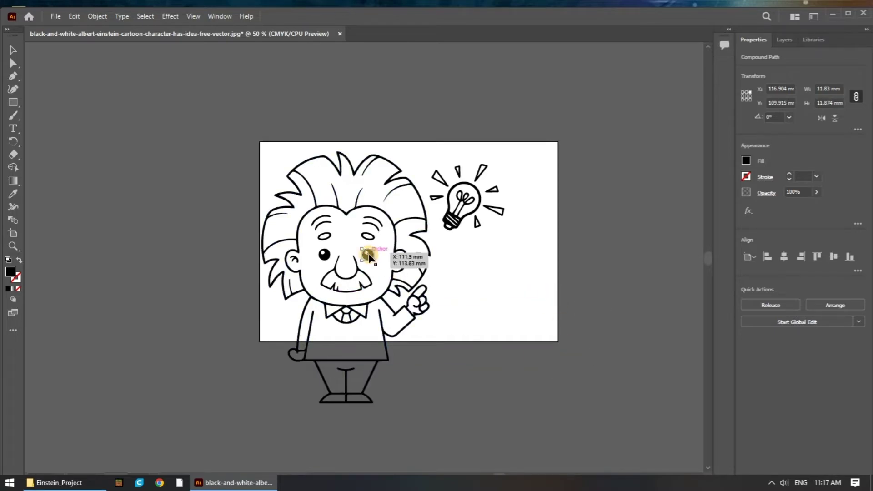
drag(368, 257, 553, 298)
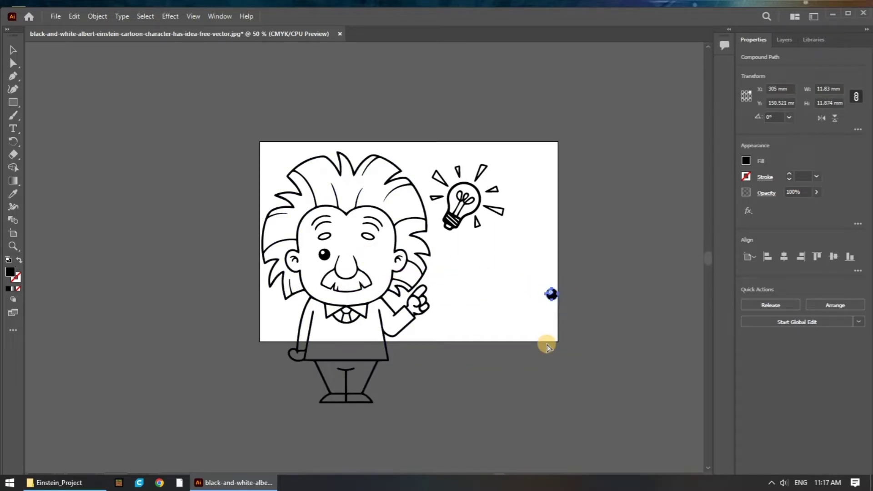
key(ctrl+z)
click(503, 273)
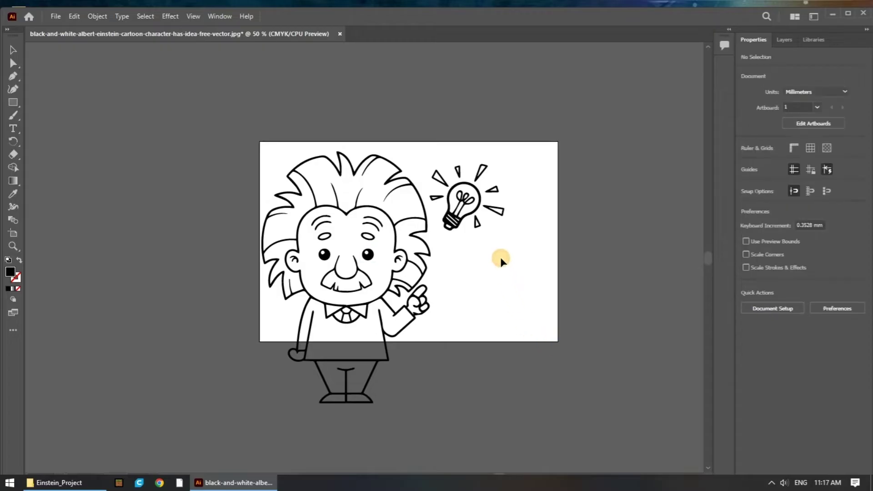
- Select all parts of the Einstein drawing, group them again and deselect the group
click(291, 313)
drag(209, 427, 312, 271)
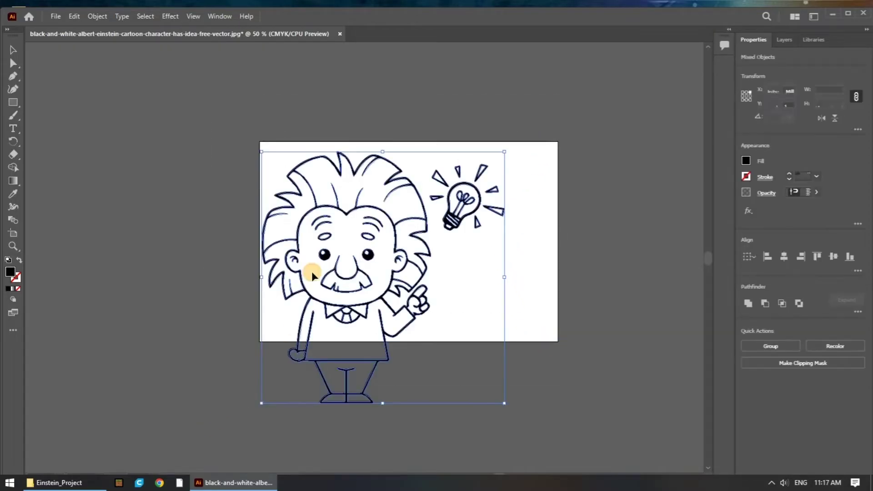
right_click(320, 263)
click(356, 349)
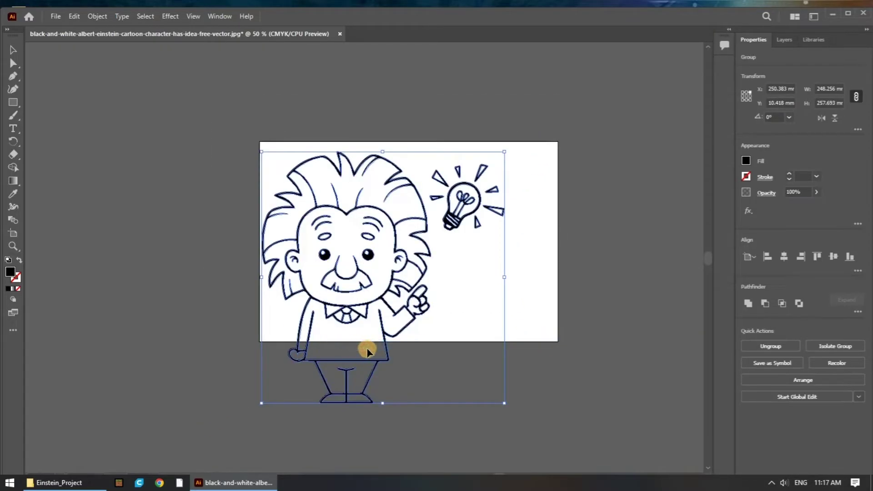
right_click(370, 258)
click(586, 271)
click(585, 271)
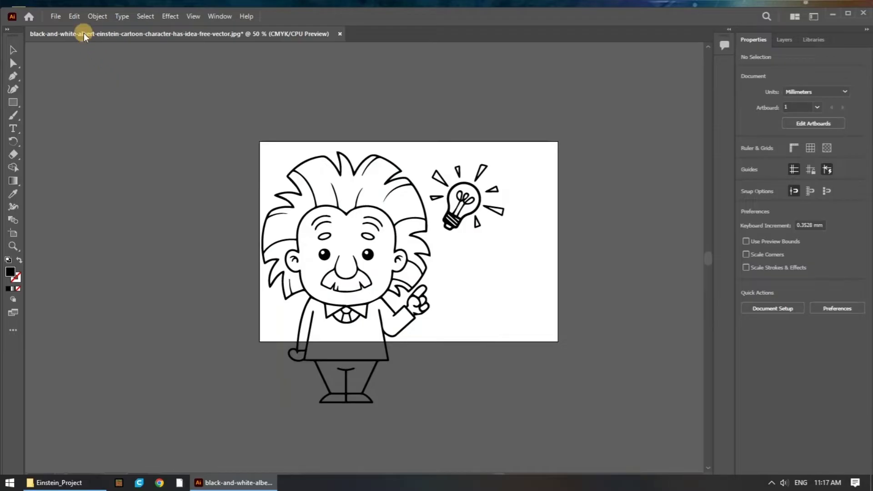
- Create a new 305 x 205 mm landscape document with RGB Color mode and High (300 ppi) raster effects
click(57, 18)
click(59, 26)
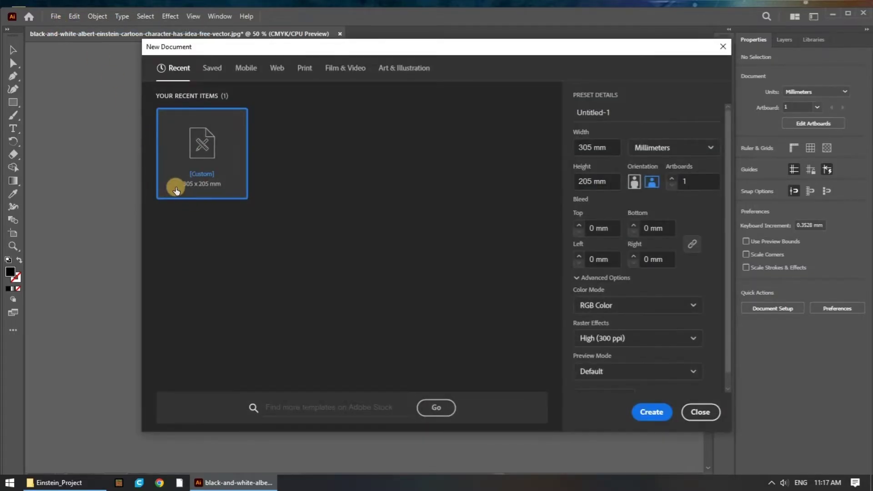
click(205, 193)
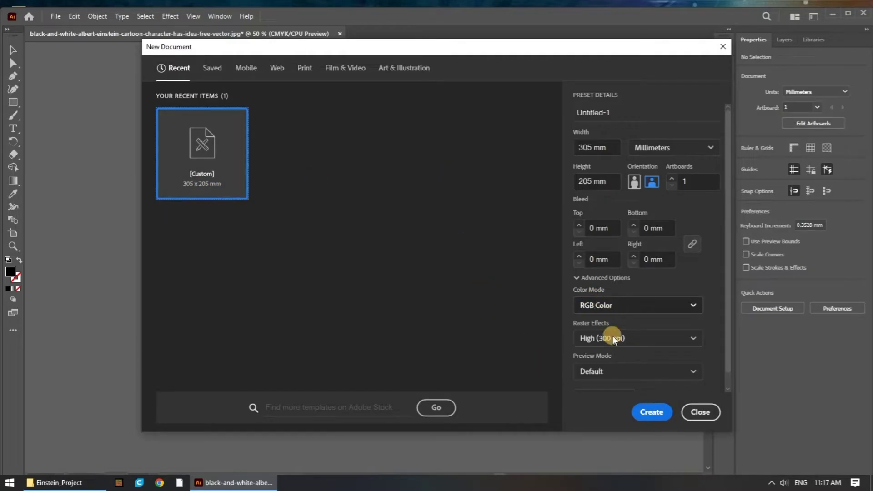
click(646, 412)
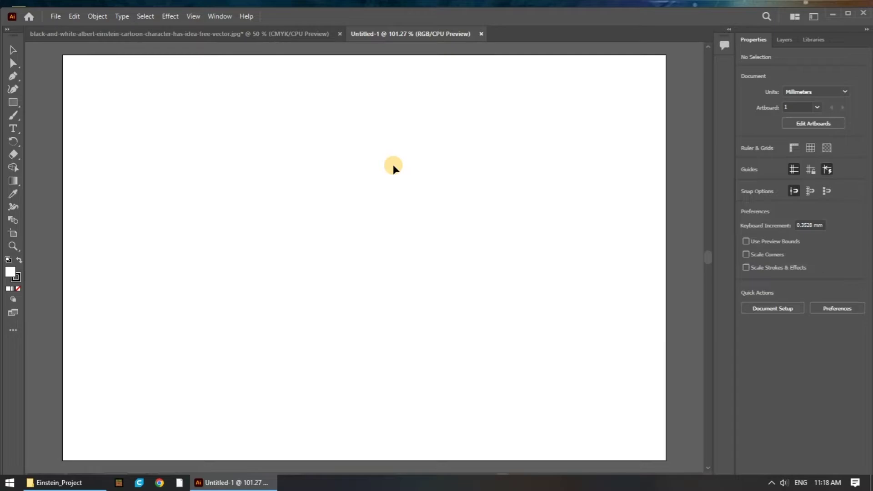
- Copy the grouped Einstein drawing from the traced document and paste it into the new Untitled-1 document
click(229, 36)
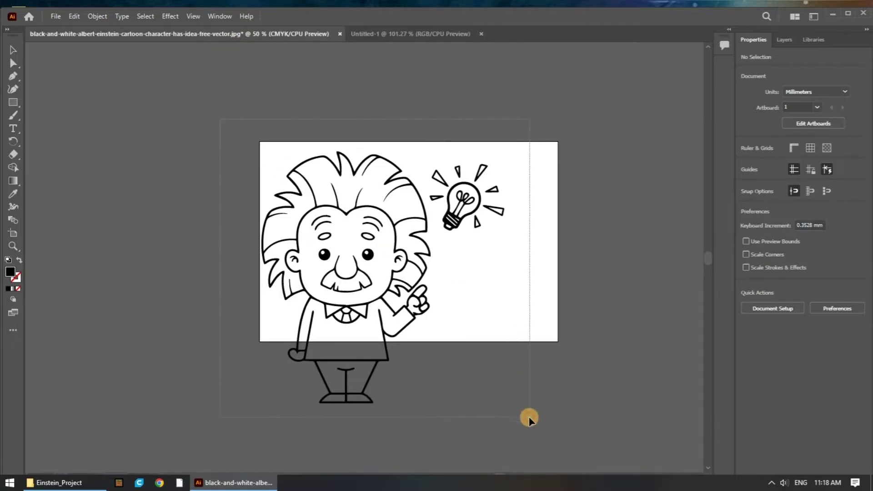
key(ctrl+a)
click(75, 15)
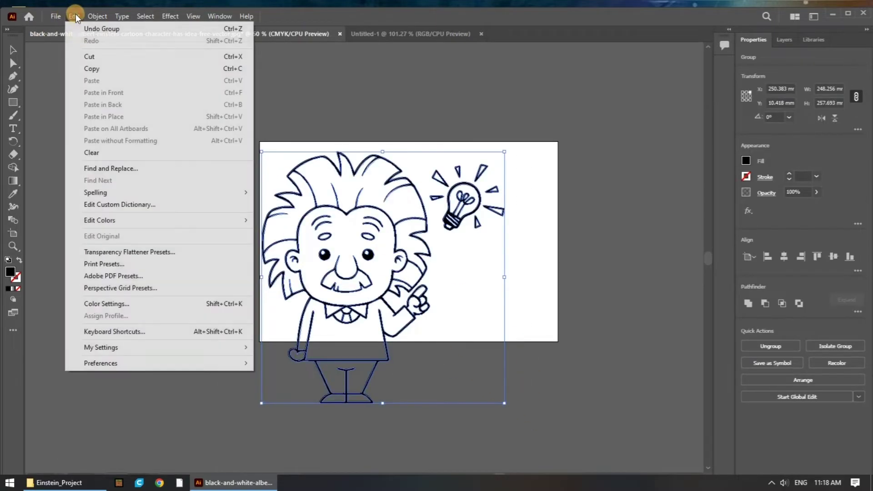
click(88, 64)
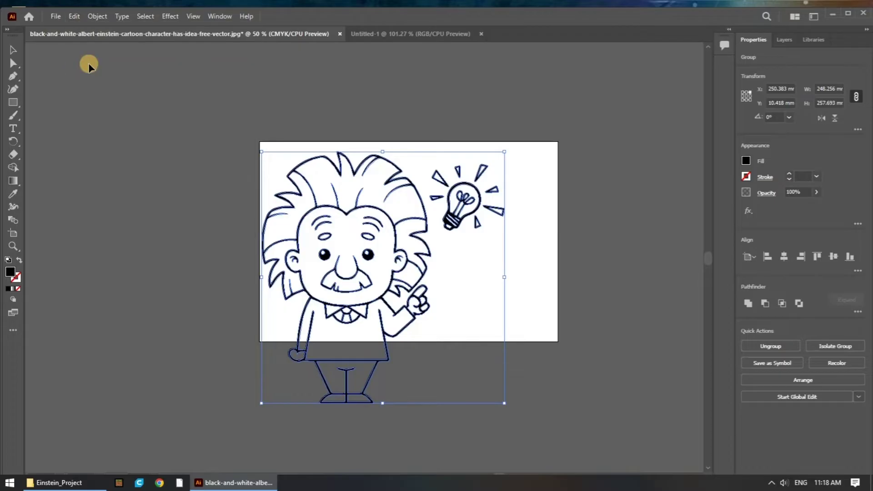
click(385, 34)
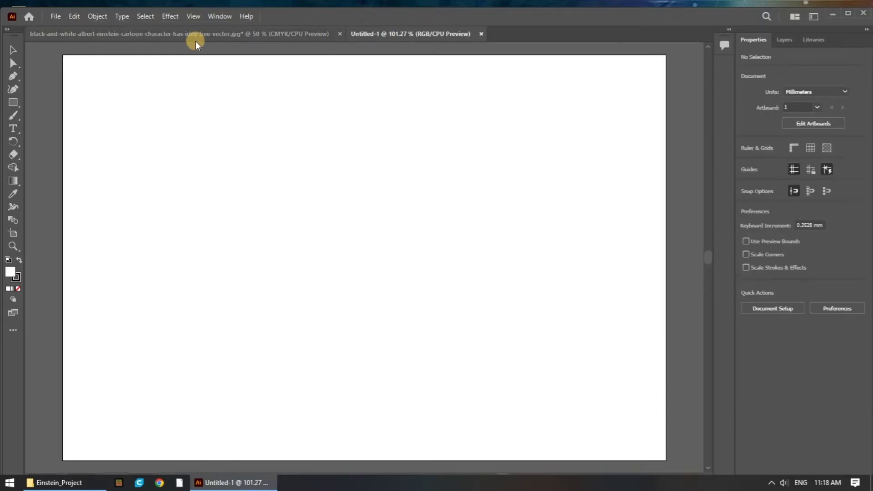
click(74, 16)
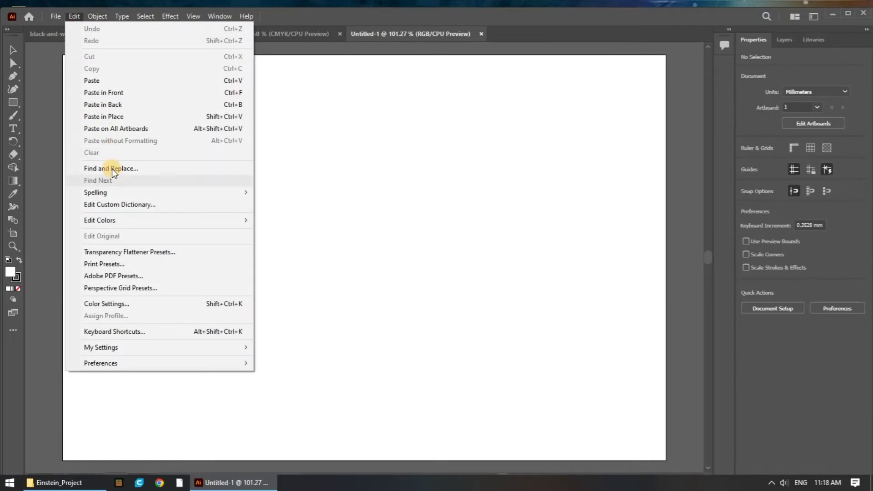
click(105, 81)
- Scale the pasted drawing proportionally to 200 mm high and position it fully inside the artboard's left half
scroll(386, 240, down, 5)
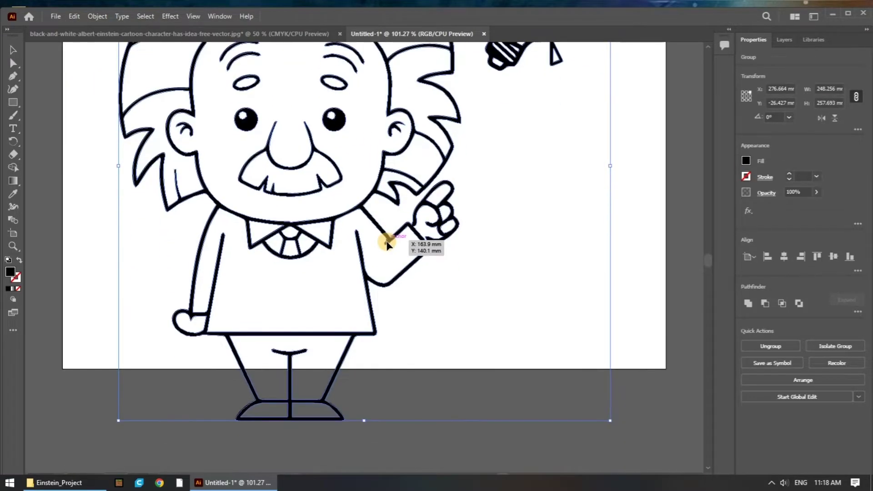
scroll(386, 243, up, 4)
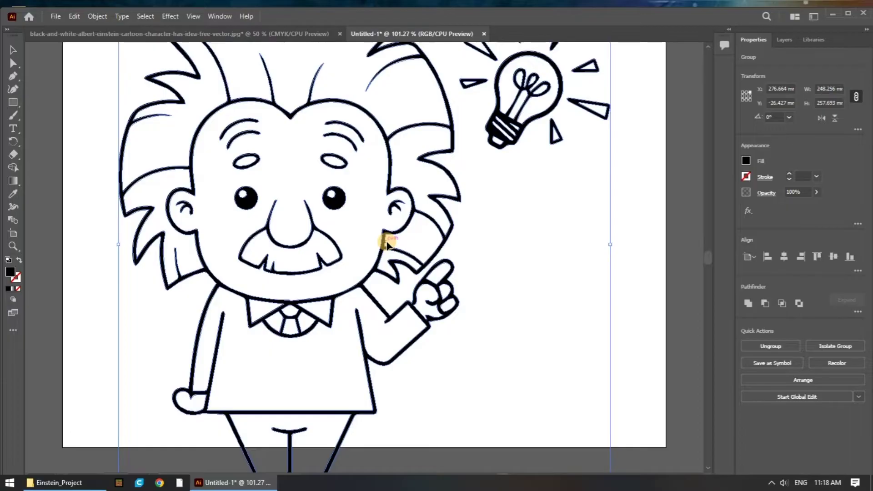
scroll(387, 244, down, 3)
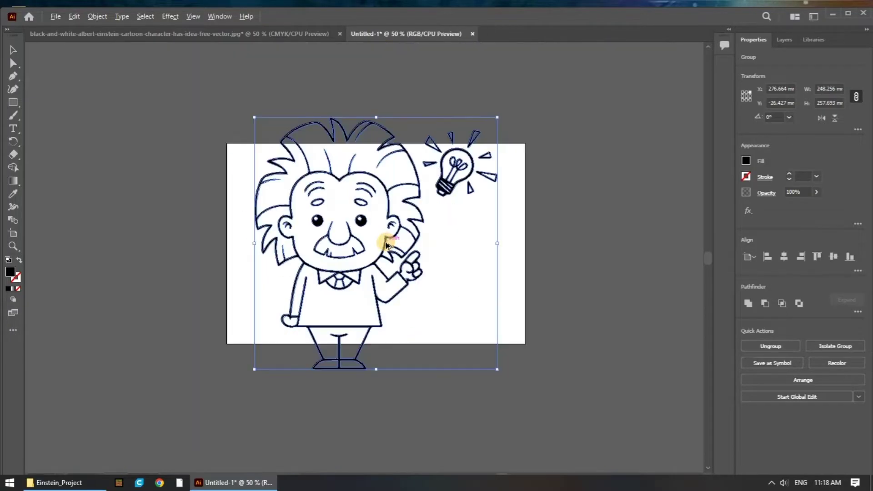
scroll(321, 267, up, 2)
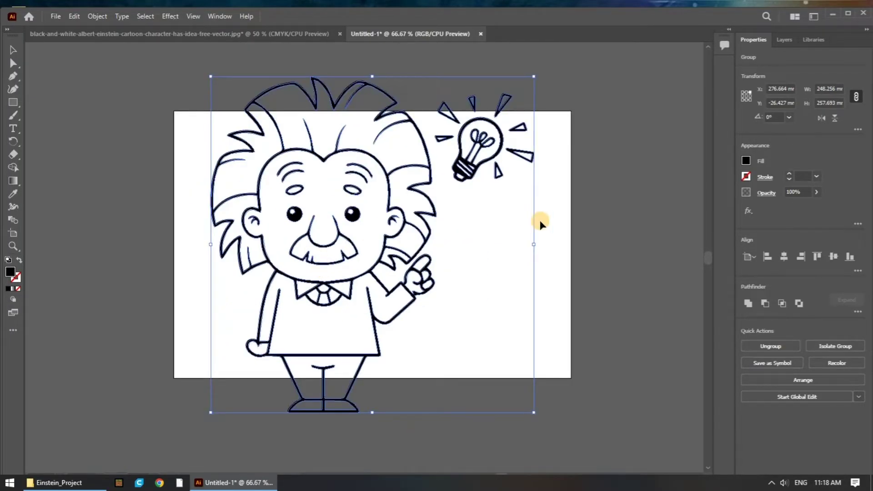
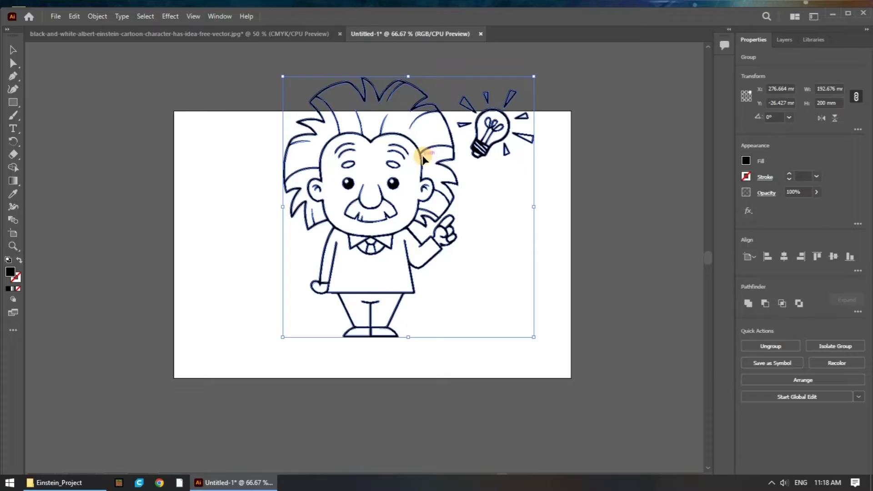
drag(422, 155, 338, 190)
click(405, 266)
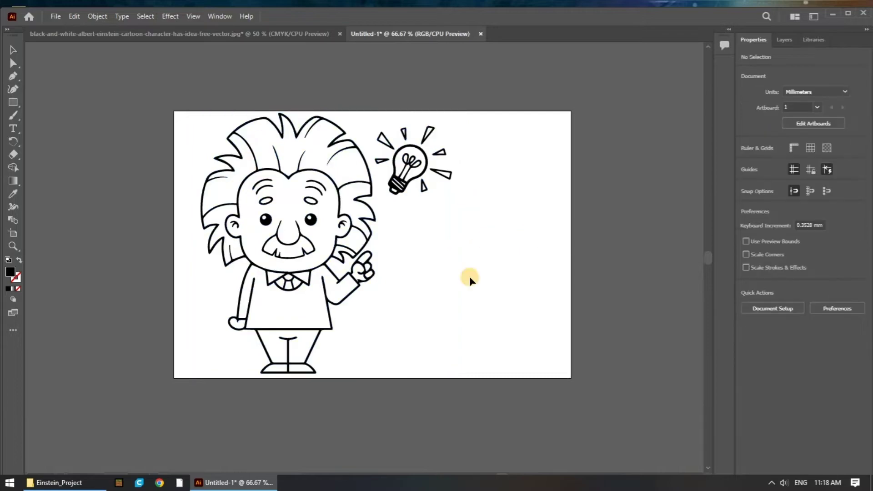
- Select the Einstein group and apply a black 1 pt stroke to it
scroll(304, 354, up, 4)
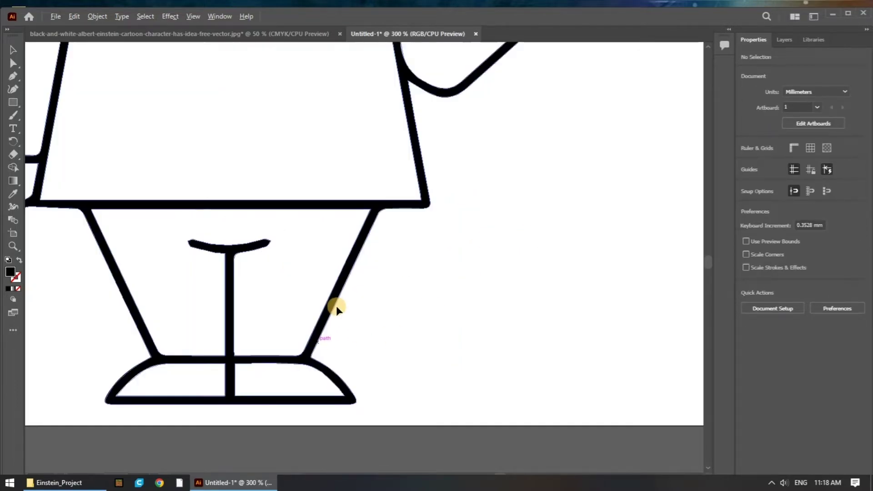
scroll(336, 291, up, 2)
click(329, 300)
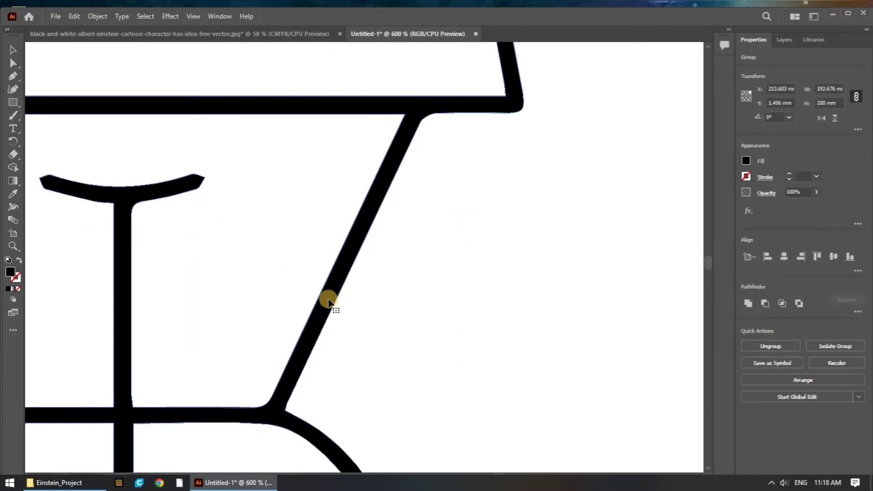
click(748, 178)
click(692, 203)
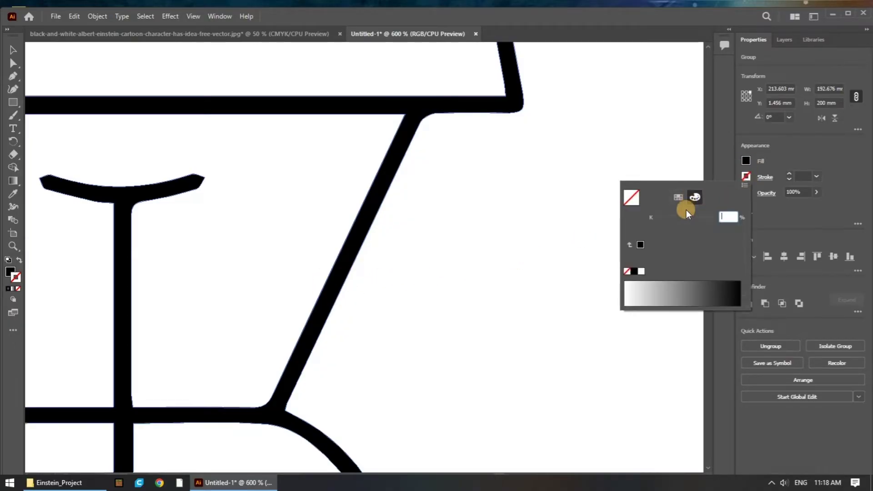
click(633, 271)
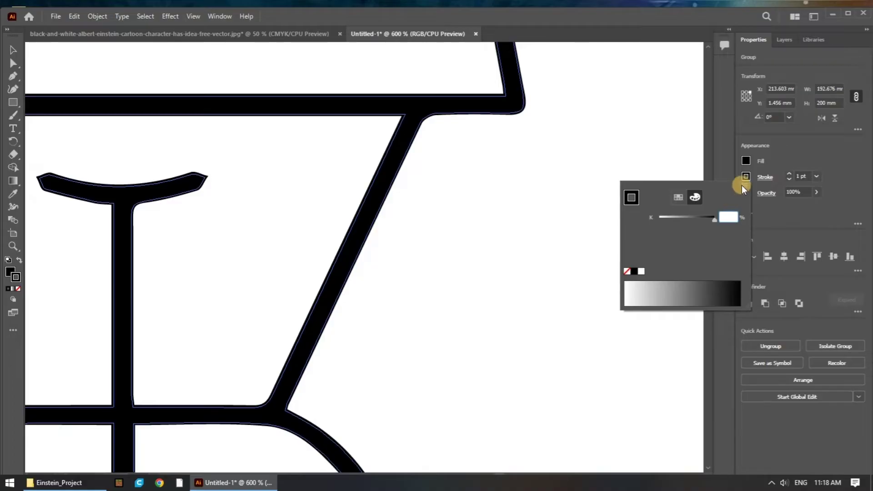
- Switch the stroke color to RGB mode, set it to red (255, 0, 0) and deselect the drawing
click(743, 184)
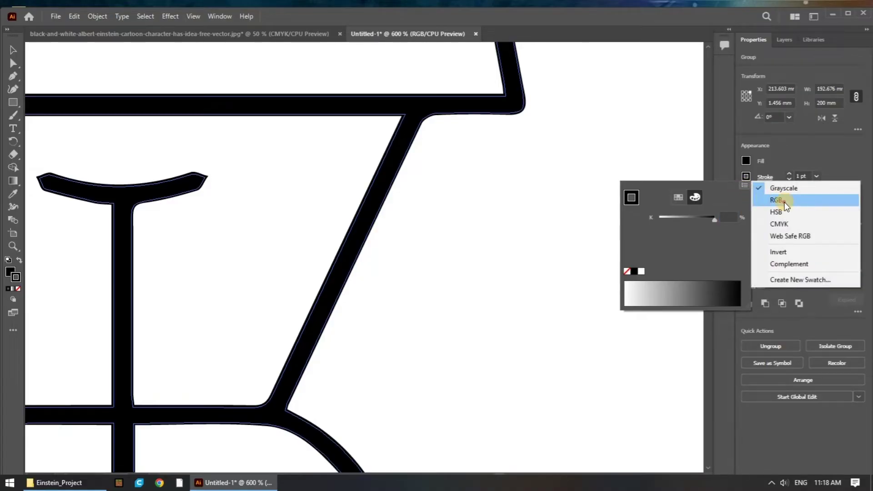
click(810, 206)
drag(662, 219, 715, 220)
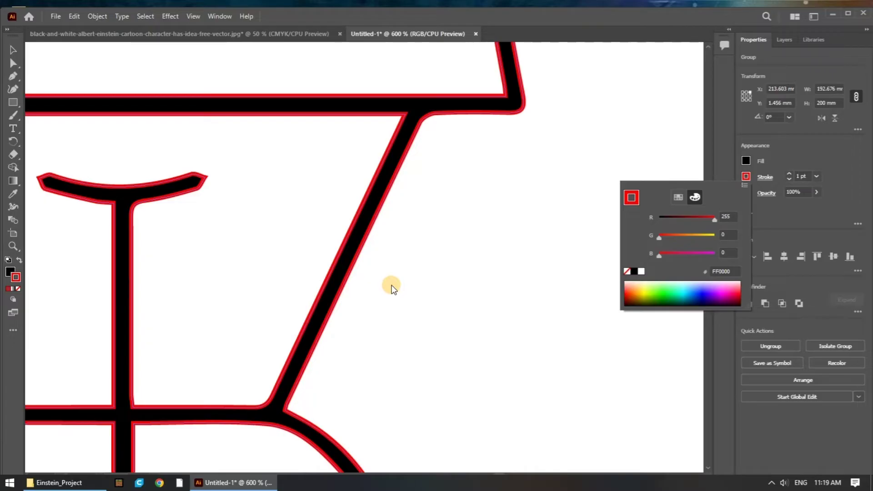
click(743, 184)
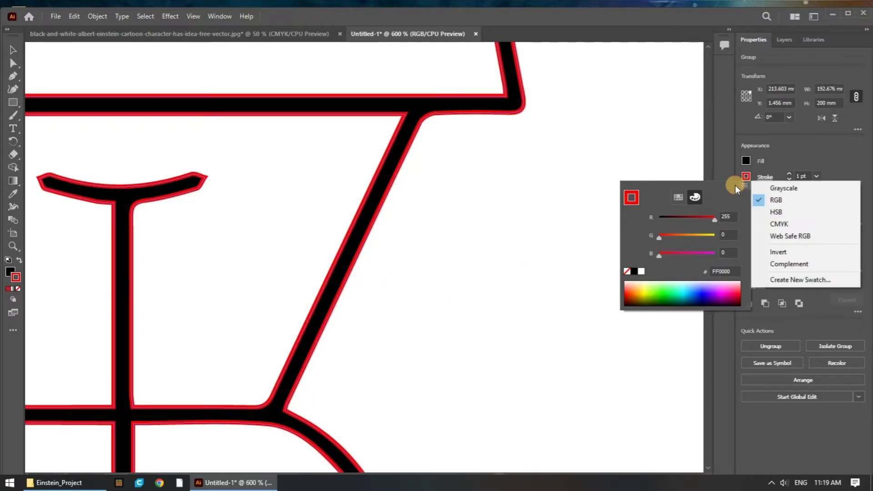
click(533, 235)
click(503, 244)
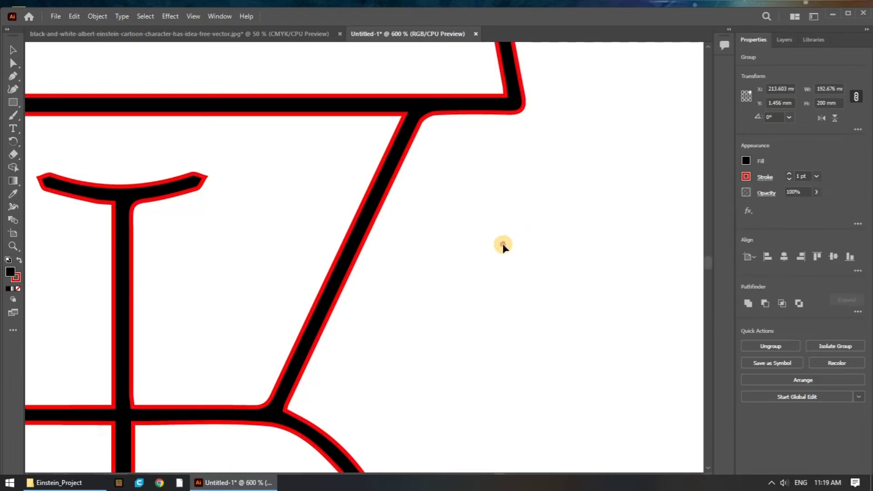
scroll(503, 244, down, 4)
scroll(503, 245, down, 4)
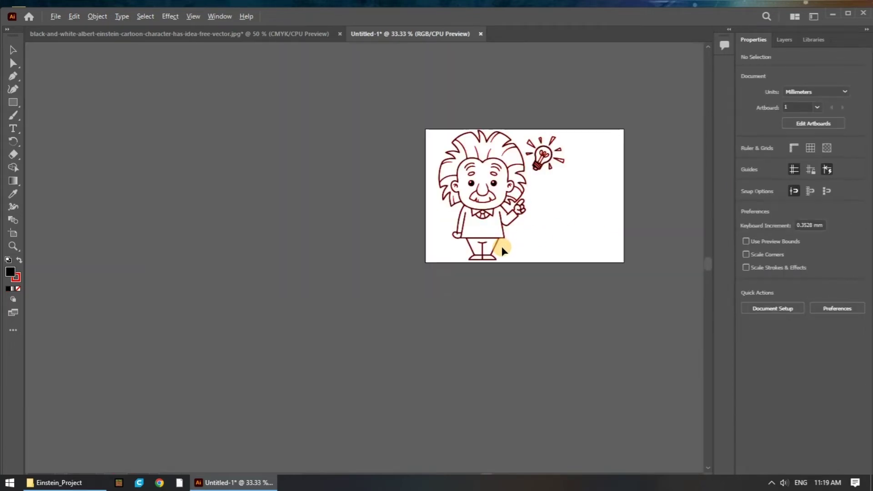
- Undo the red stroke color on the Einstein drawing and inspect its black outlines up close
scroll(490, 150, up, 3)
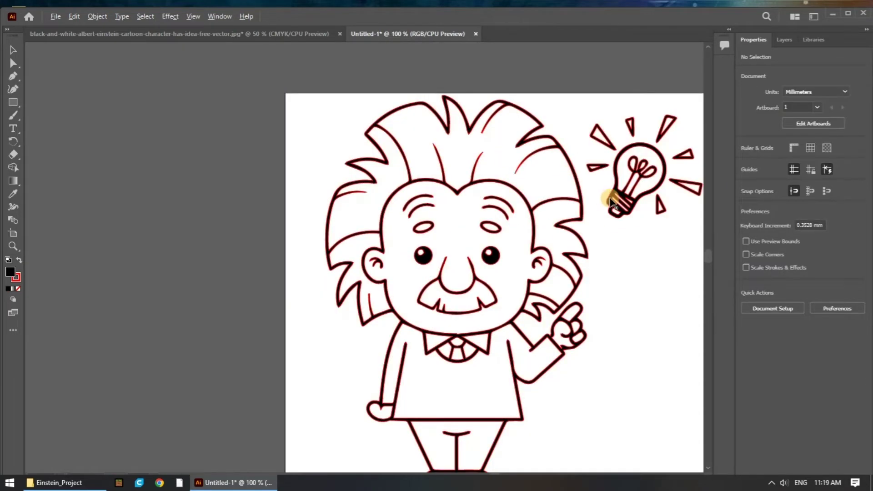
click(637, 258)
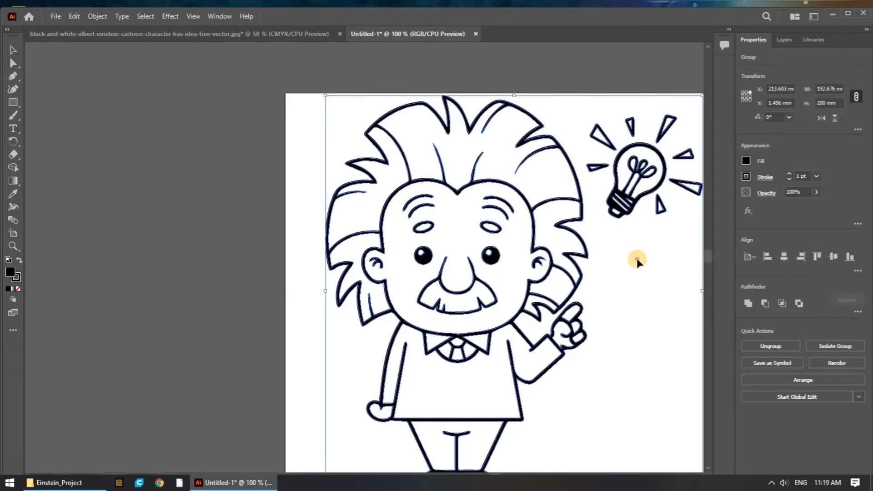
click(191, 273)
scroll(564, 314, up, 3)
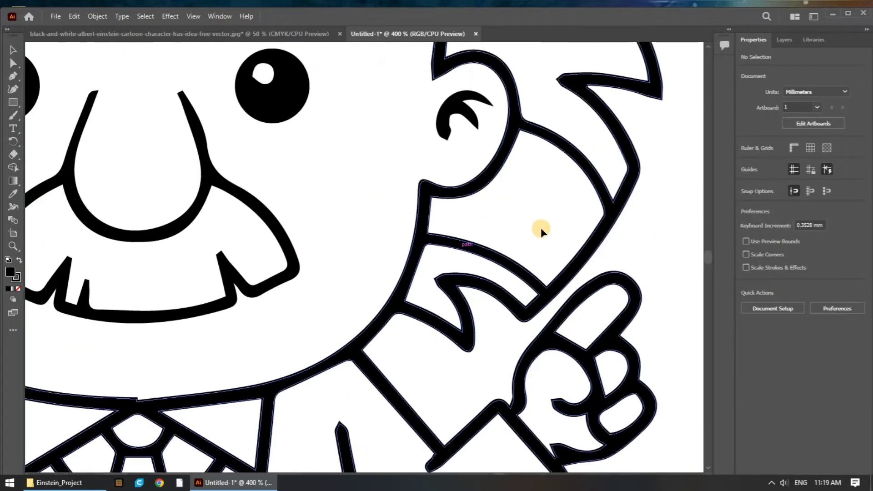
scroll(624, 218, down, 3)
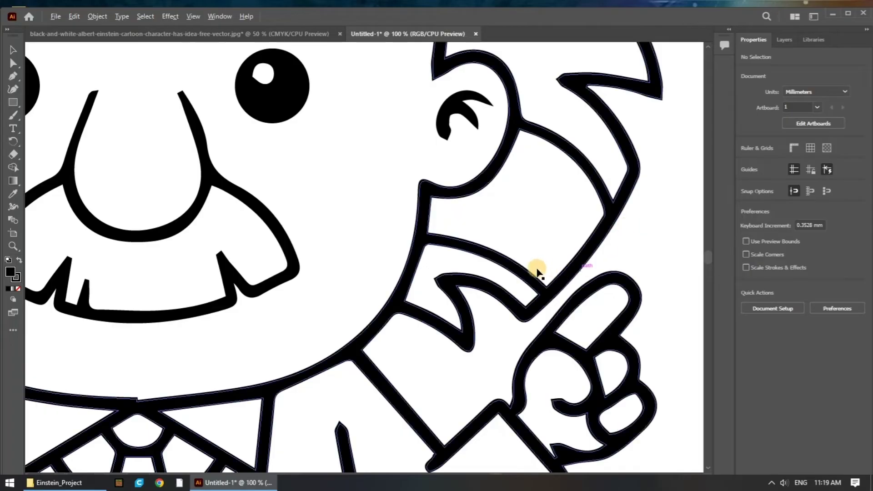
scroll(537, 273, down, 3)
scroll(671, 262, up, 1)
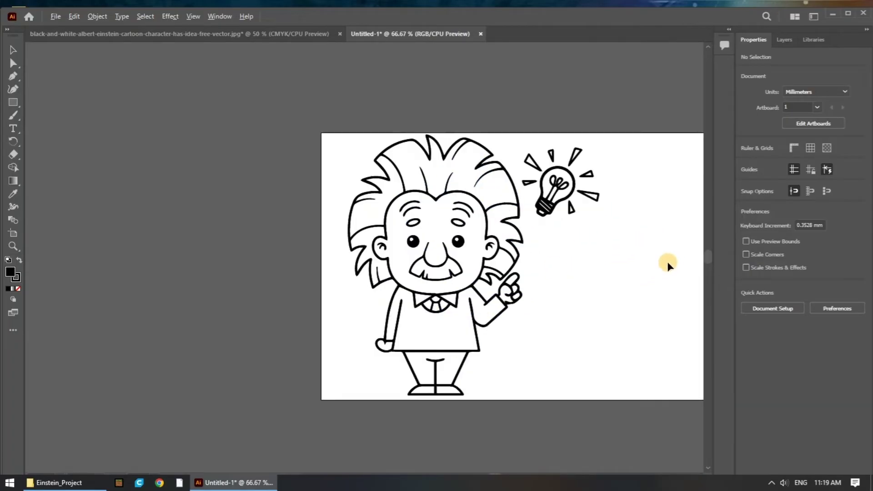
- Ungroup the Einstein drawing and move the light bulb pieces off the artboard, beside its left edge
right_click(483, 206)
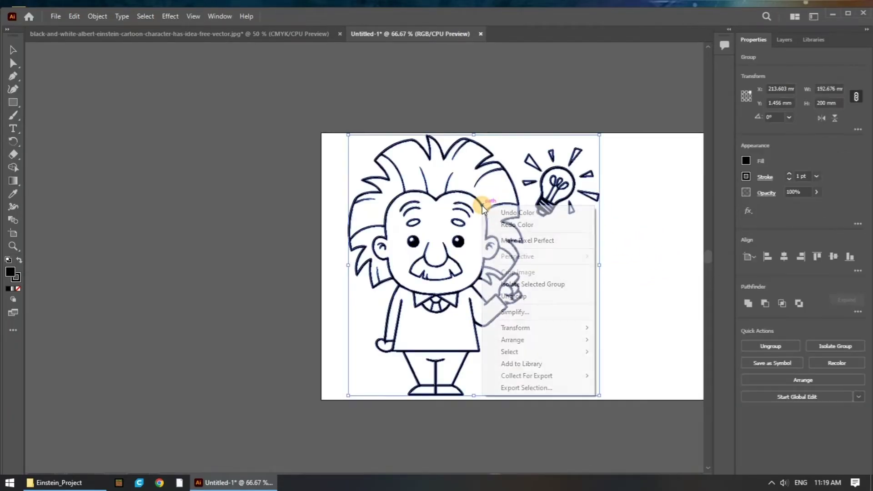
click(511, 295)
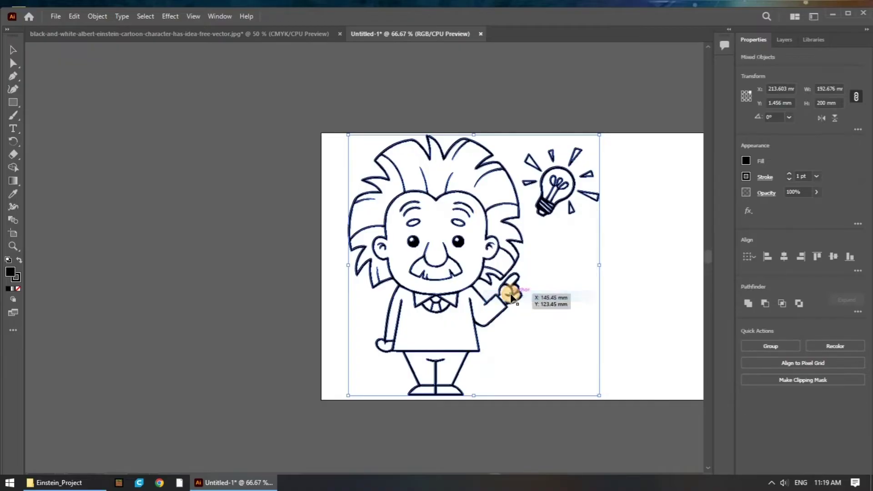
click(636, 205)
drag(630, 135, 525, 224)
drag(562, 190, 258, 231)
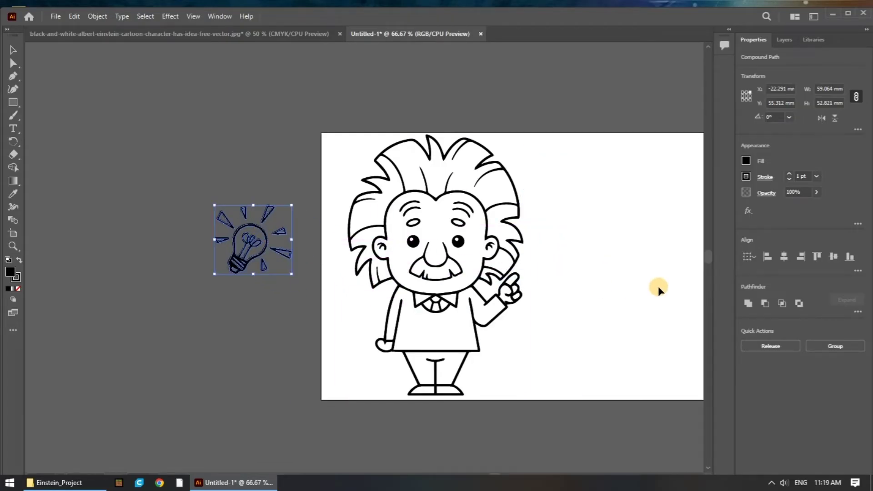
click(658, 285)
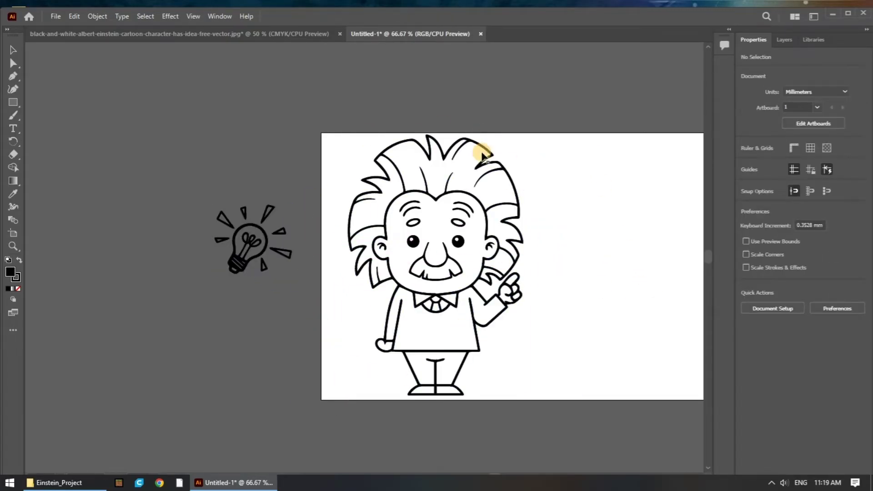
- Try moving the main body outline away from the facial features, undo the move and deselect
click(444, 190)
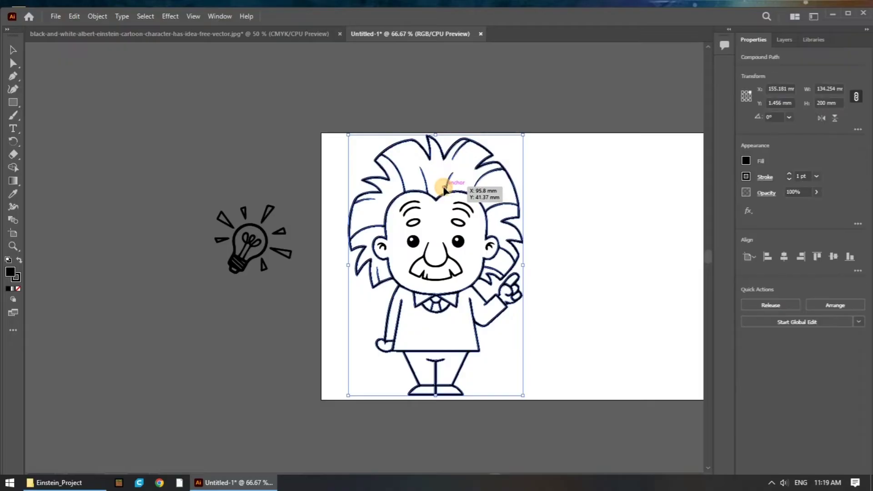
mouse_move(444, 190)
mouse_down()
mouse_move(457, 182)
mouse_move(447, 186)
mouse_move(565, 210)
mouse_move(625, 206)
mouse_up()
click(559, 218)
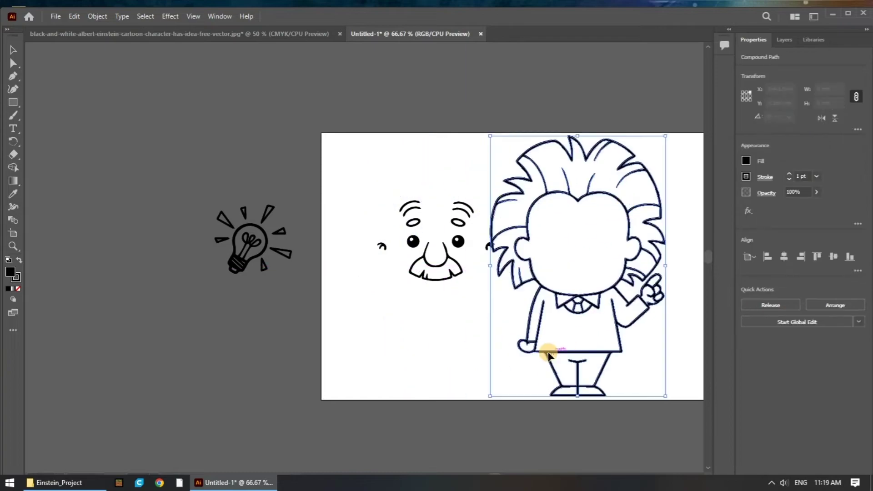
key(ctrl+z)
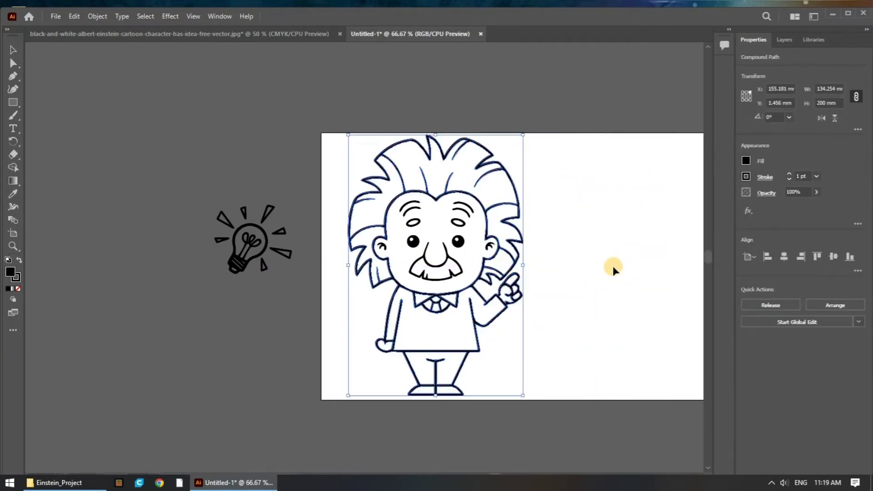
click(613, 269)
drag(555, 106, 314, 414)
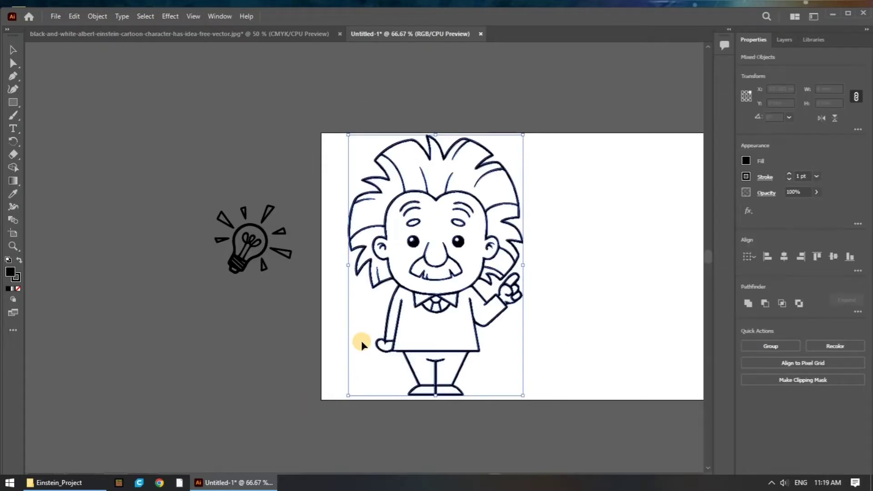
right_click(425, 259)
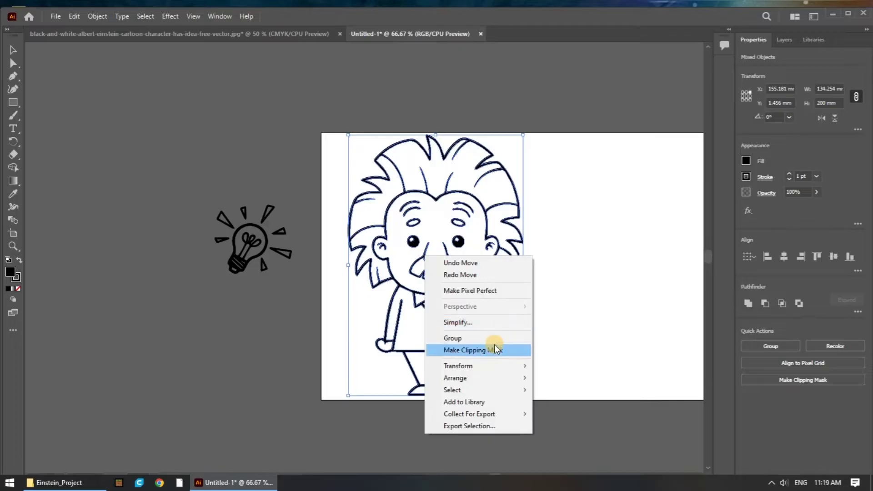
click(590, 308)
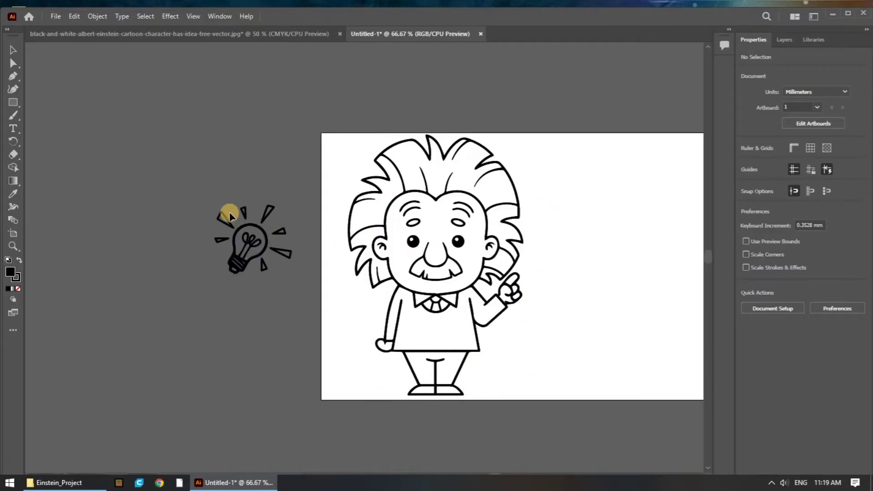
- Group the light bulb pieces and move the bulb up beyond the artboard's upper-left corner
click(264, 251)
right_click(264, 253)
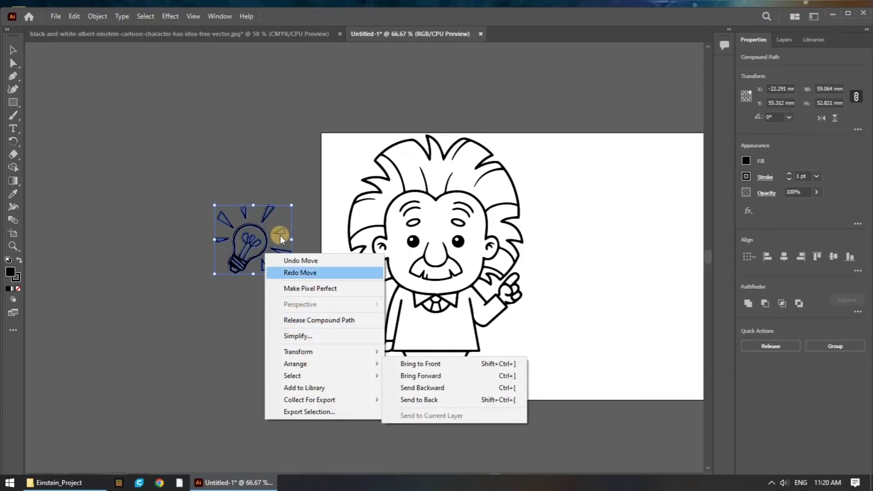
click(102, 17)
click(102, 16)
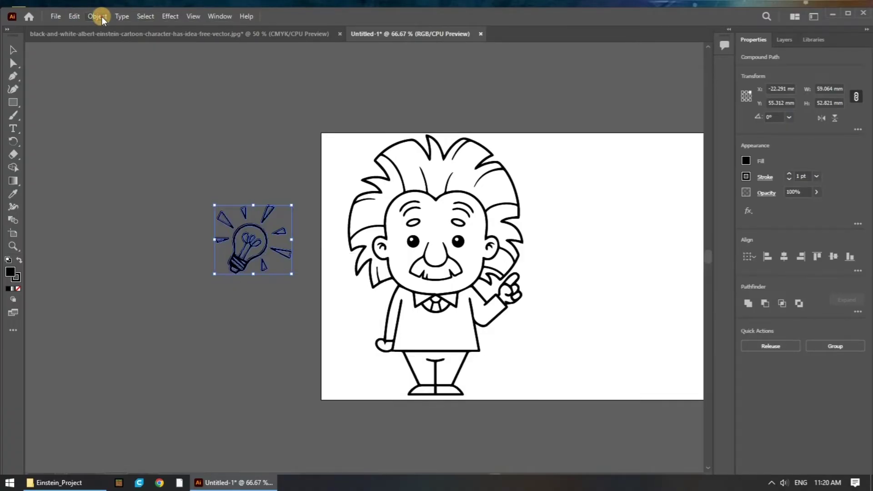
click(102, 16)
click(111, 69)
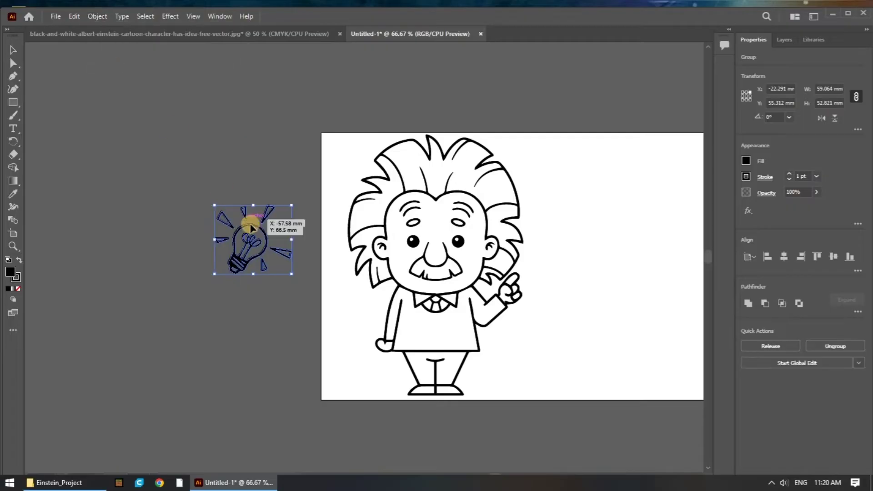
drag(266, 248, 273, 121)
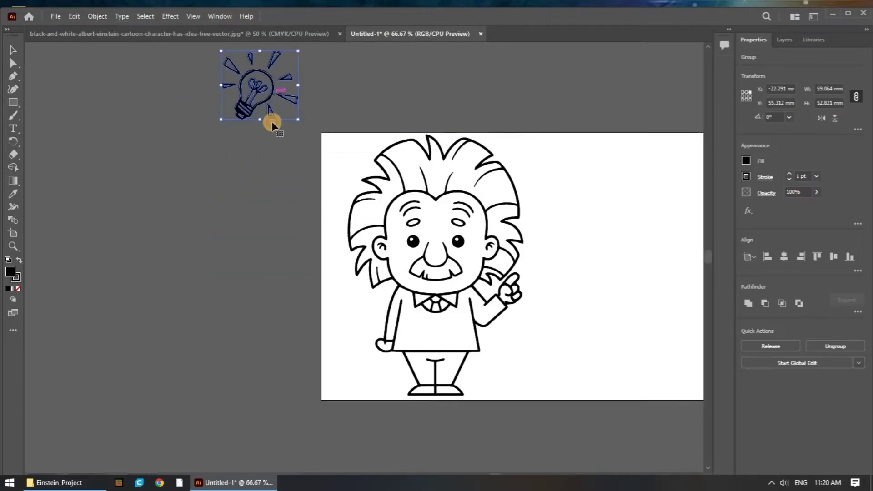
click(273, 250)
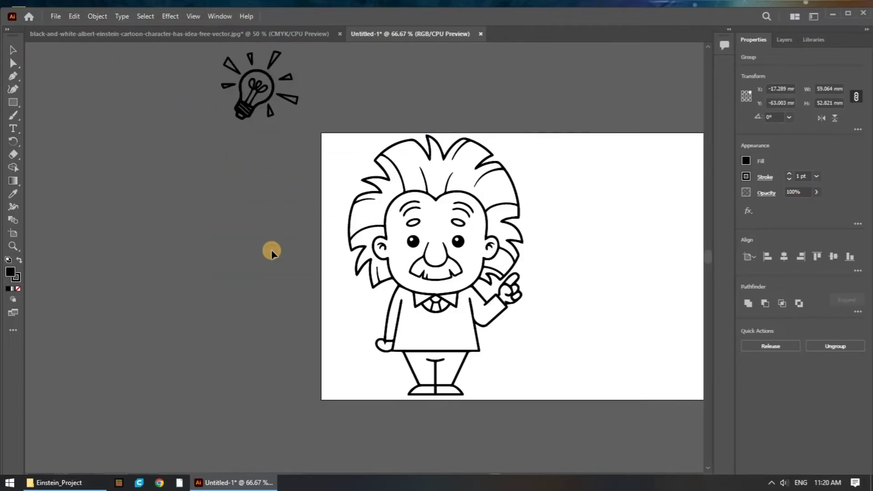
- Draw a rectangle about 180 x 221 mm covering the whole Einstein drawing and send it to the back
click(13, 105)
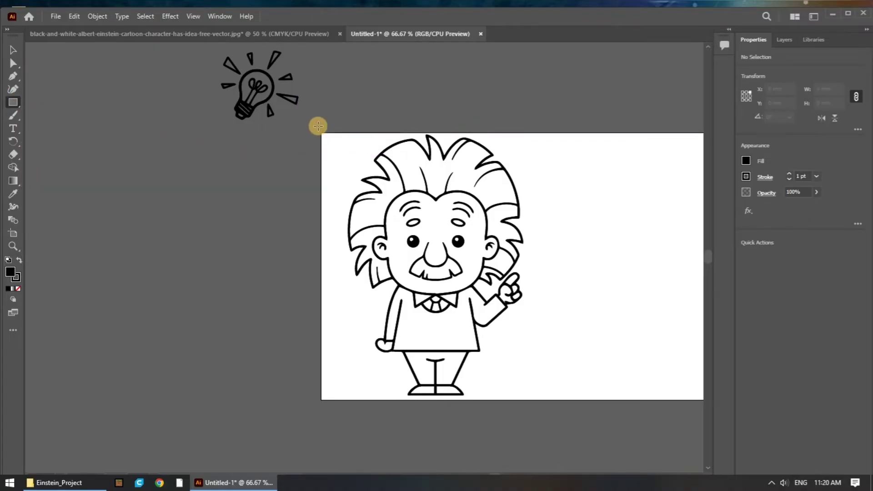
drag(315, 124, 551, 413)
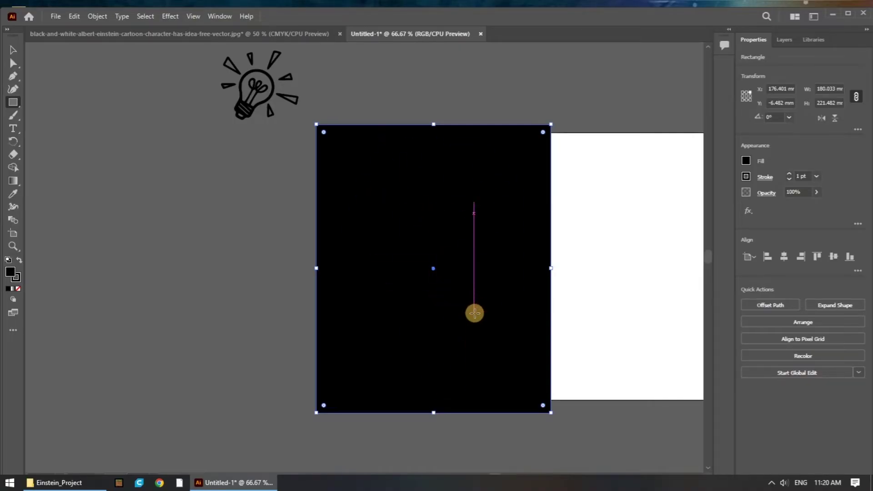
key(ctrl+shift+bracketleft)
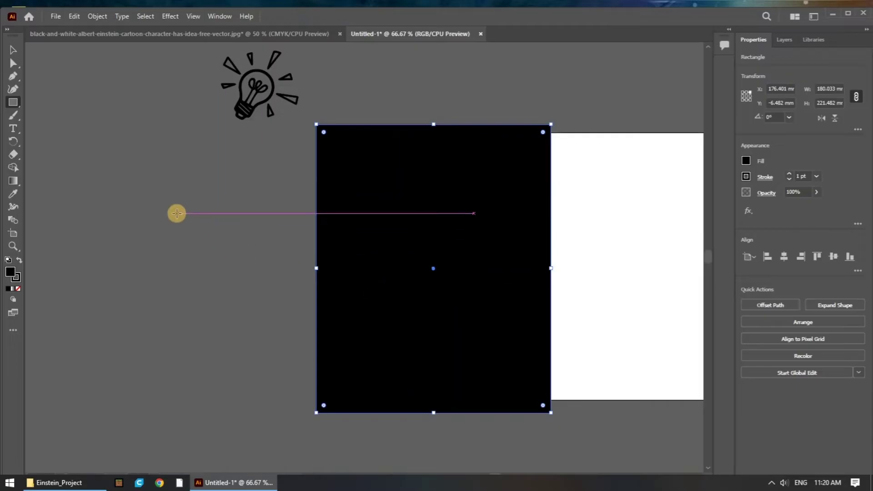
- Select the rectangle with the Einstein drawing and use Shape Builder to separate the area outside the figure from its silhouette
click(259, 279)
drag(588, 111, 305, 423)
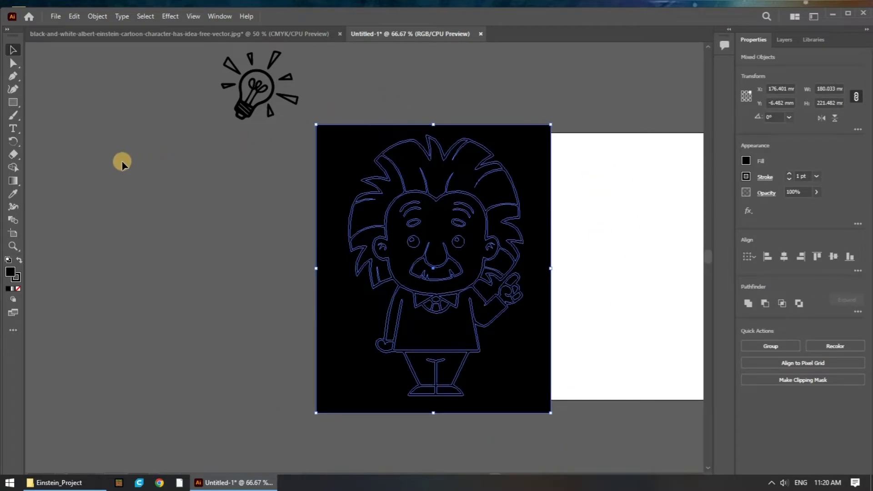
click(18, 171)
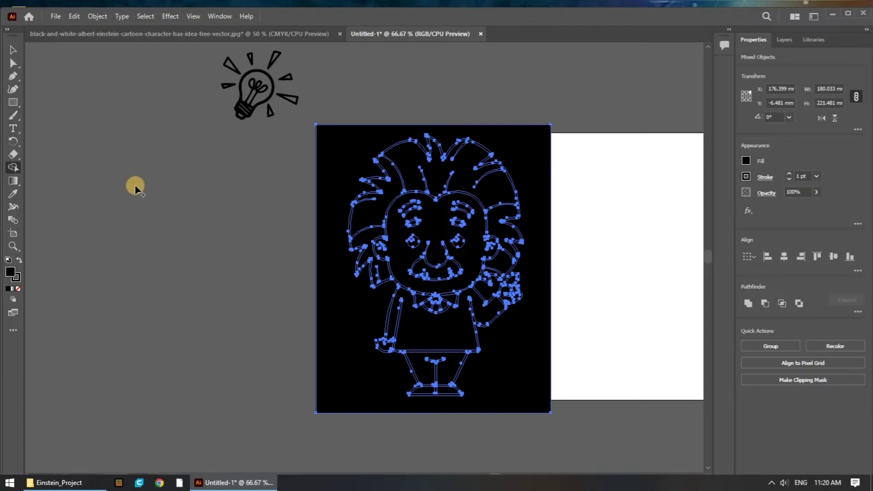
click(13, 51)
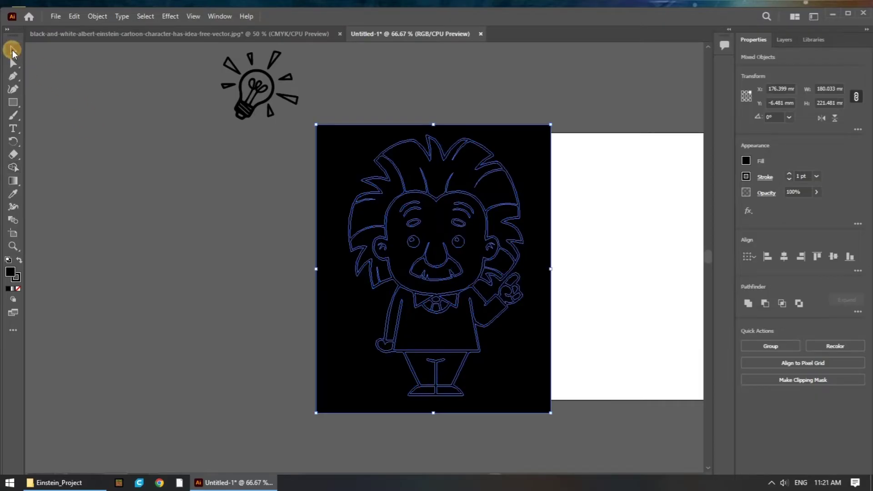
click(291, 234)
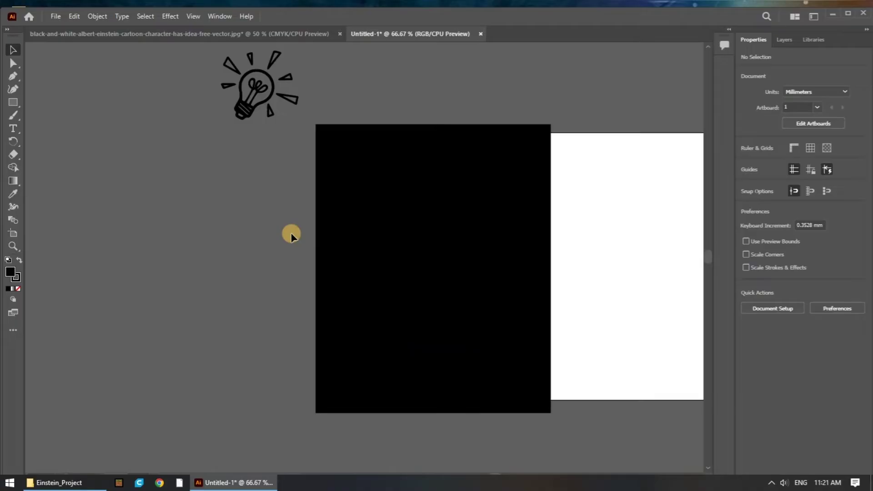
- Move the black cut-out frame surrounding the silhouette off the artboard, beyond its left edge
click(350, 306)
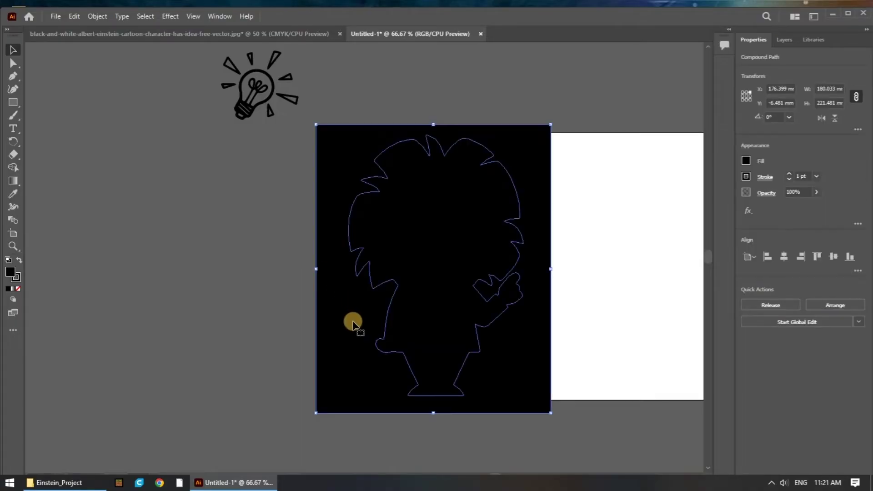
drag(354, 323, 130, 319)
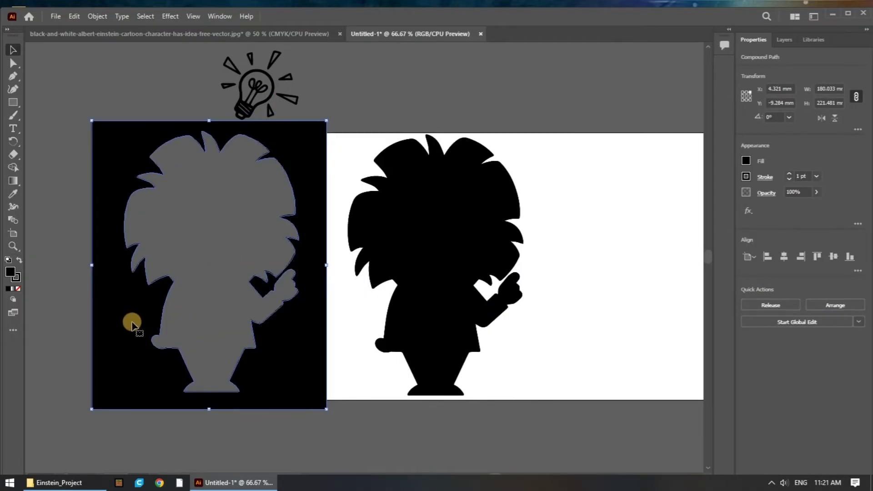
right_click(295, 352)
key(Escape)
drag(298, 351, 220, 397)
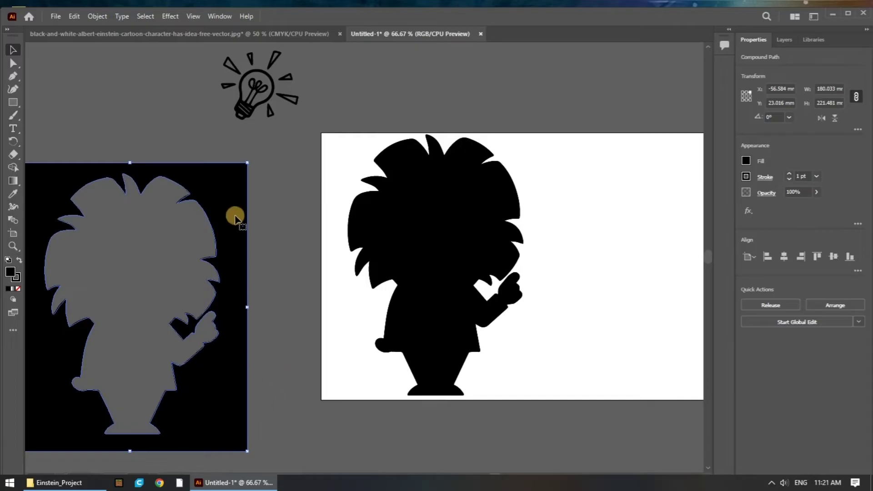
- Move the solid black silhouette off the Einstein drawing and place it beside the figure on the artboard's right half
click(75, 15)
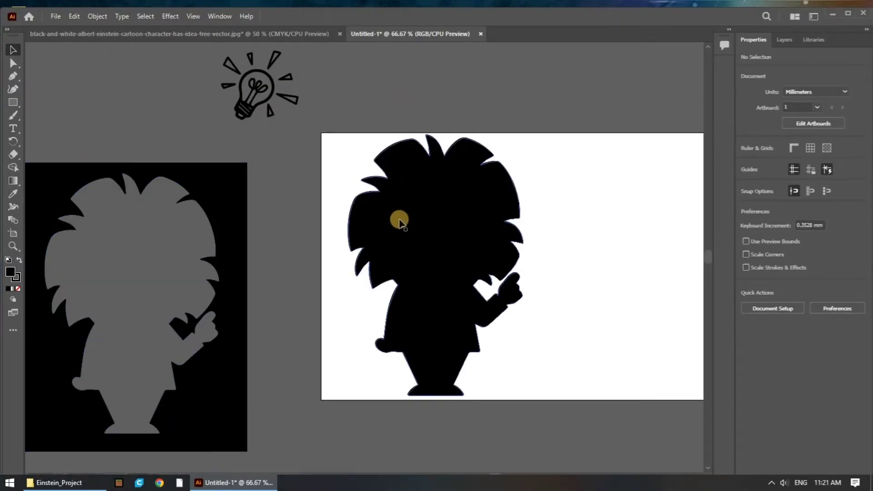
click(414, 216)
drag(425, 230, 592, 223)
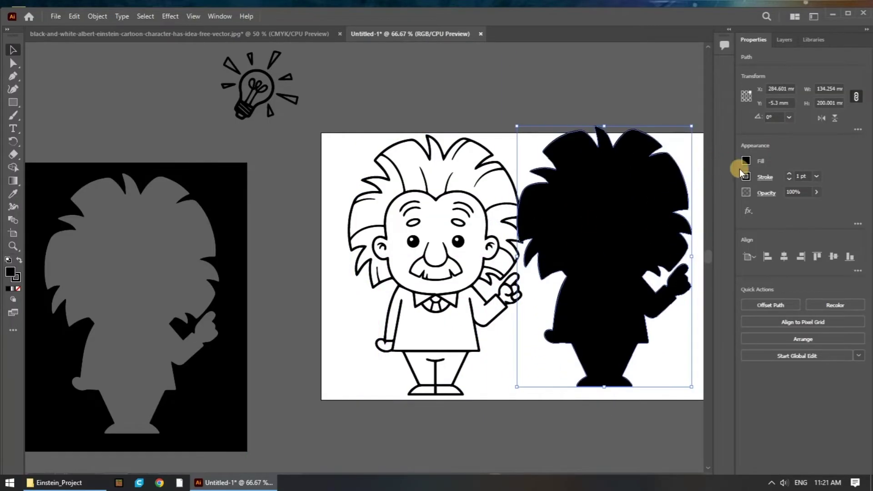
- Switch the black silhouette's fill color to RGB mode and set the fill to none
click(746, 159)
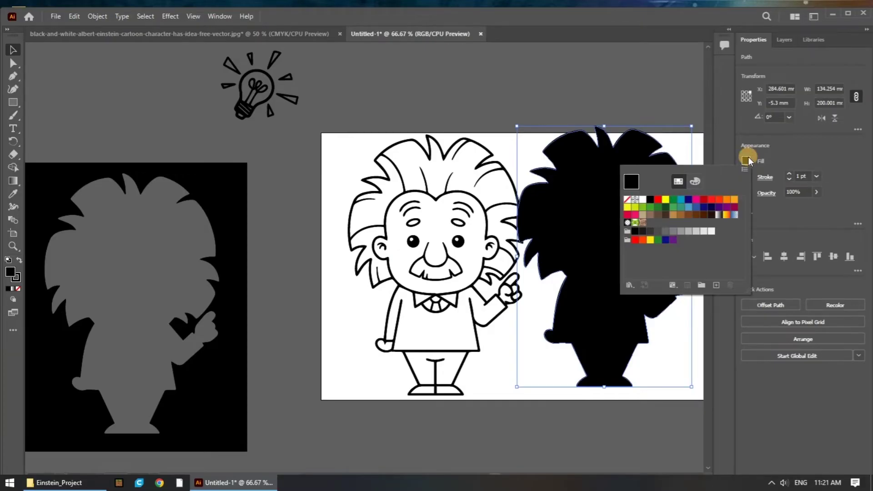
click(699, 181)
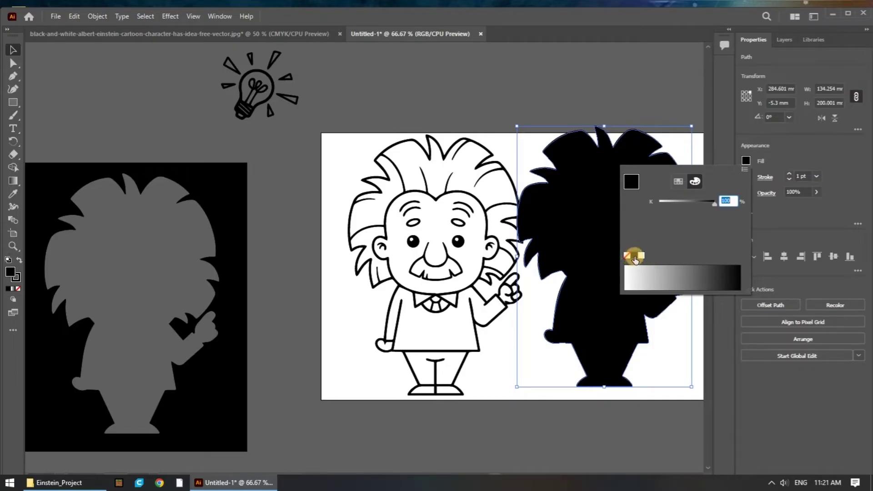
click(746, 171)
click(773, 184)
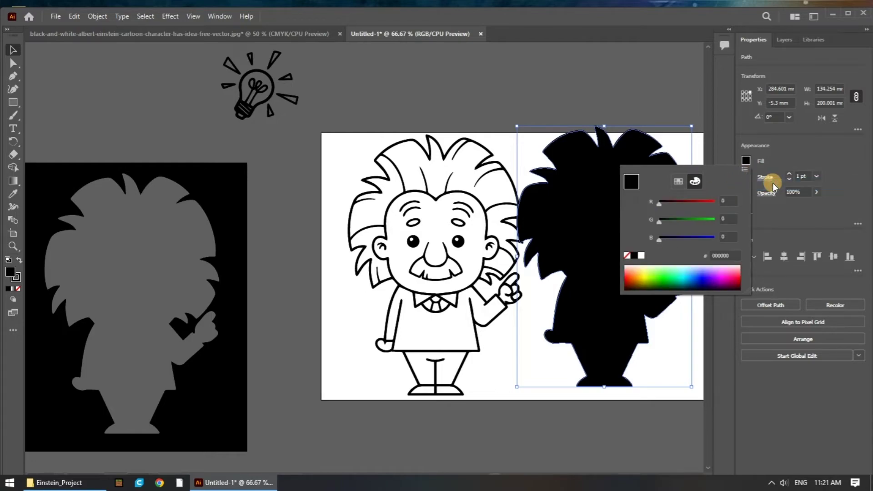
click(627, 256)
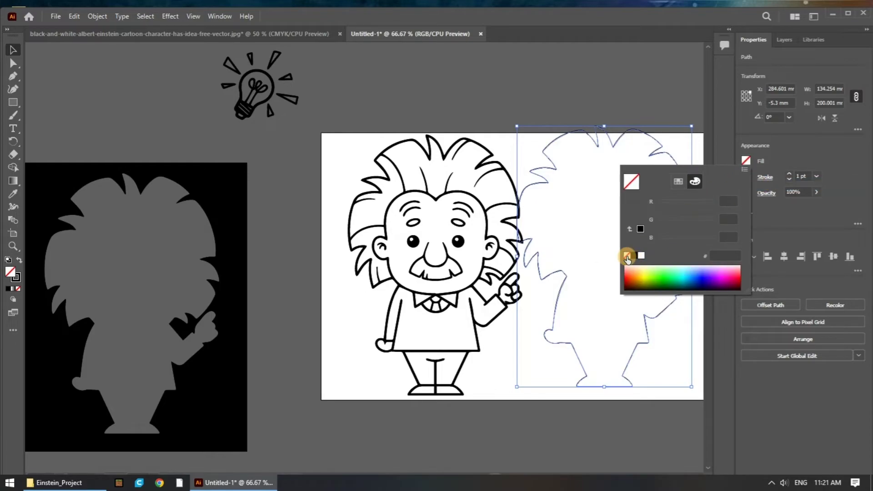
click(679, 110)
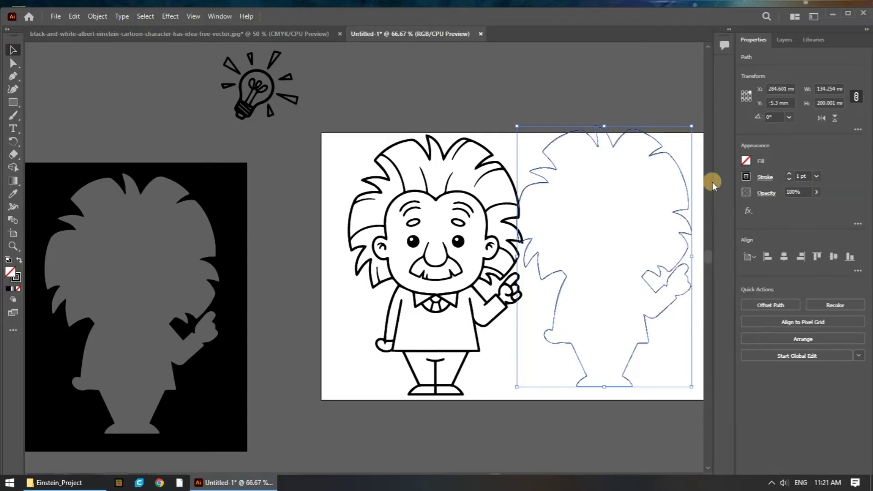
- Set the silhouette's stroke color to red, FF0000, and deselect it
click(746, 176)
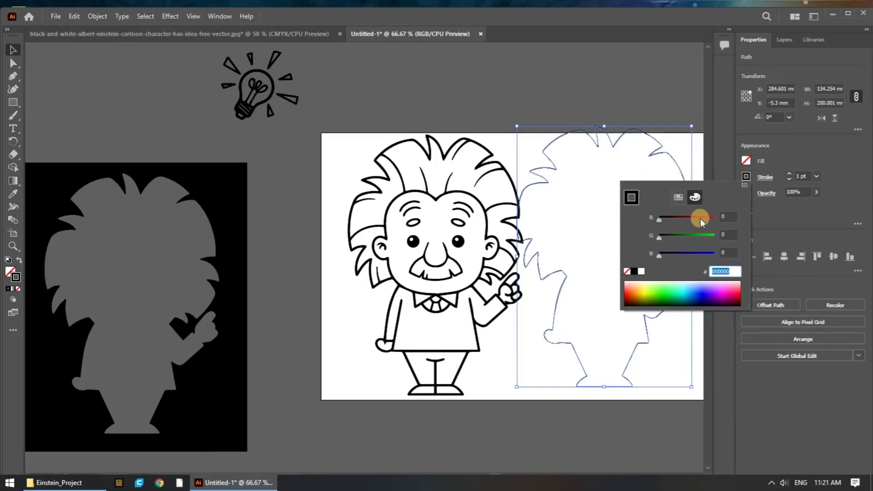
drag(700, 218, 725, 220)
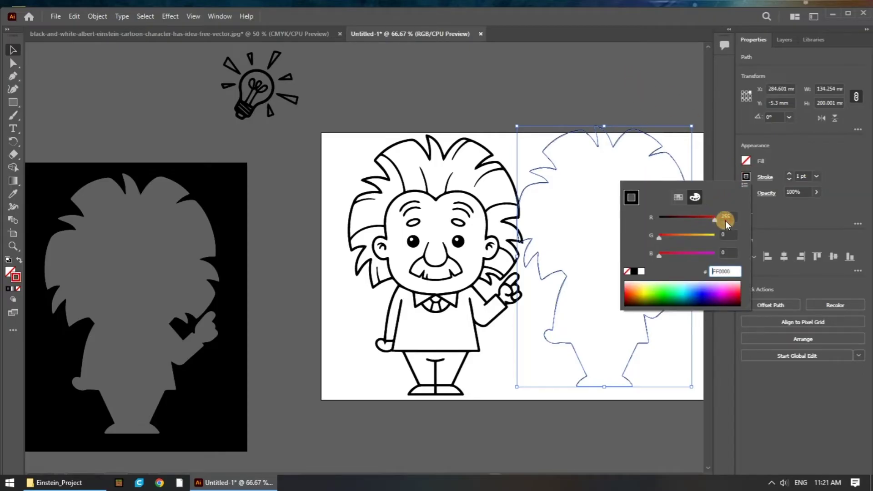
click(652, 91)
click(636, 116)
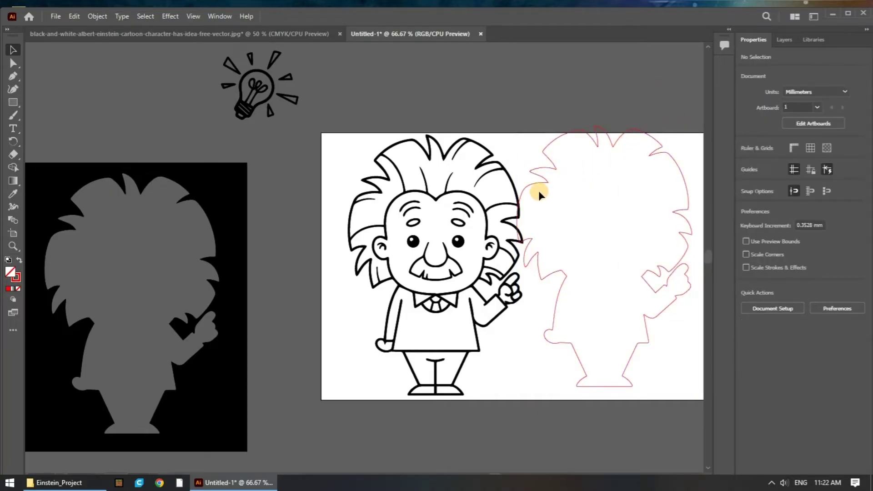
- Delete the black cut-out frame and move the red silhouette outline off the artboard, into the empty area beyond its left edge
scroll(538, 190, down, 1)
drag(634, 177, 660, 180)
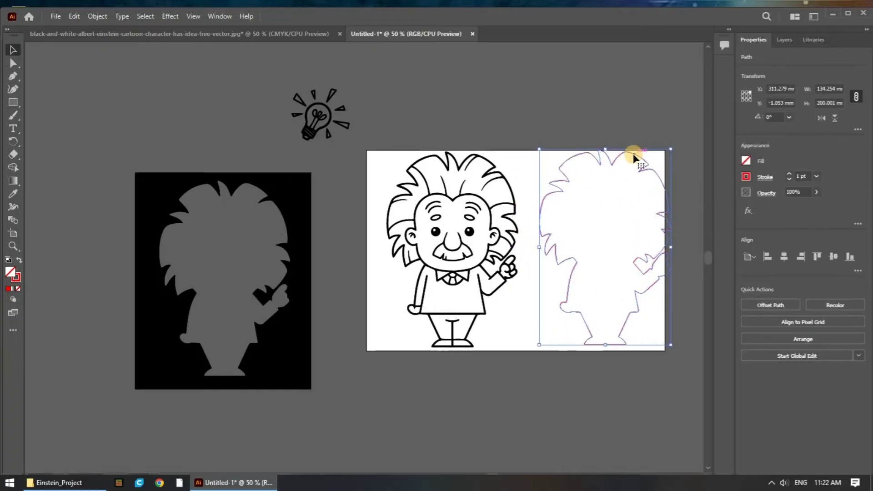
drag(633, 154, 592, 223)
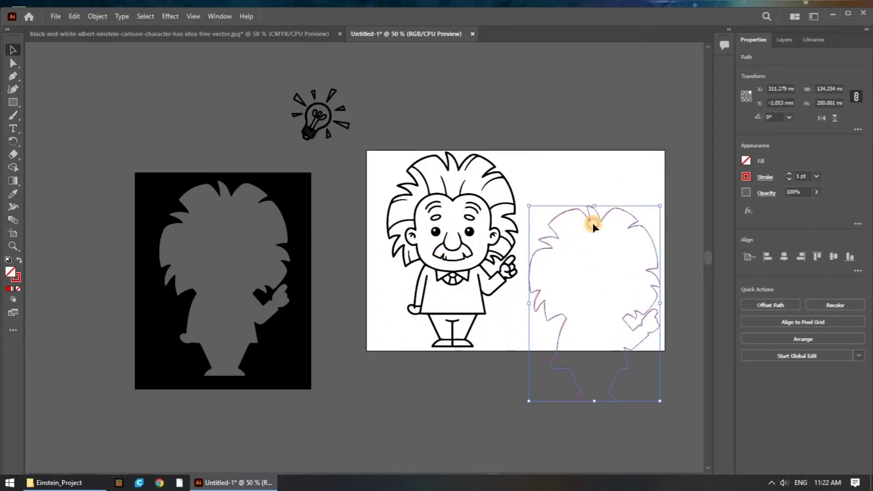
click(301, 220)
key(Delete)
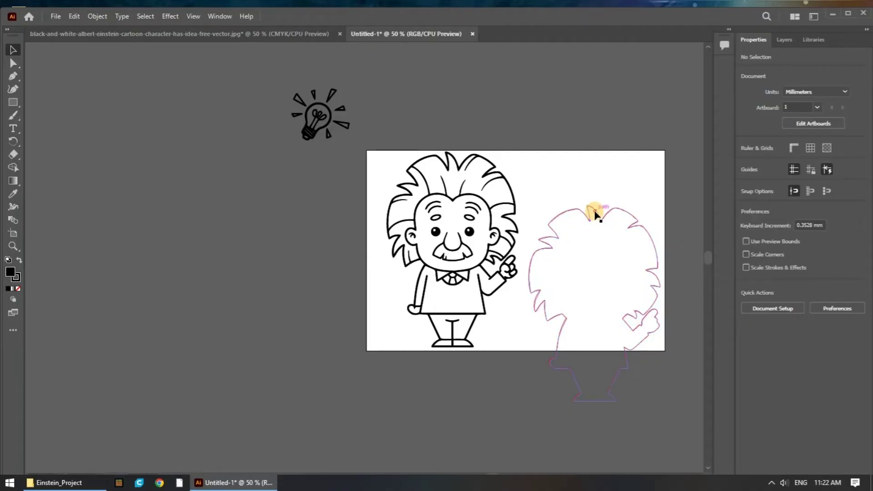
drag(596, 214, 193, 177)
click(334, 206)
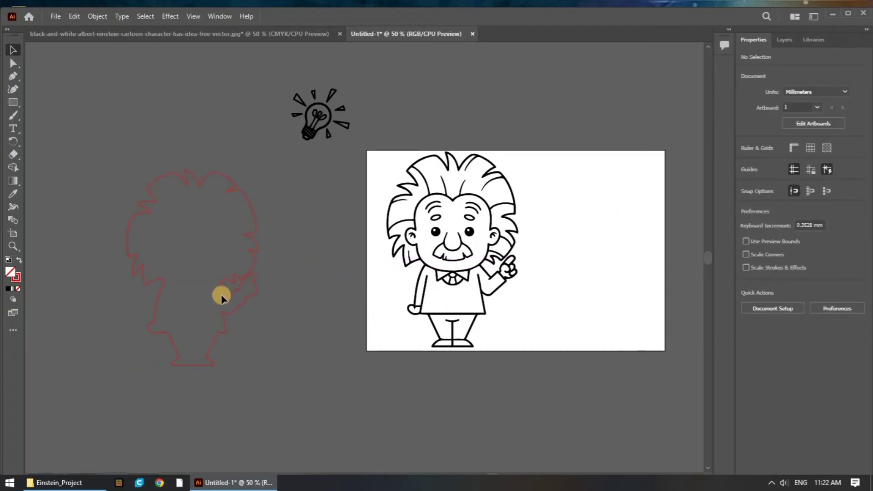
- Duplicate the whole Einstein drawing and place the copy off the artboard, below its lower-left corner
click(511, 186)
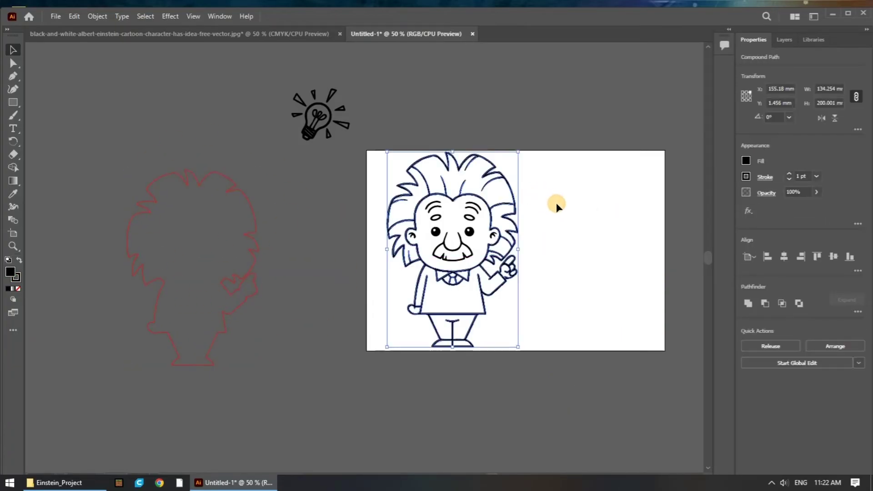
click(556, 203)
drag(535, 152, 382, 374)
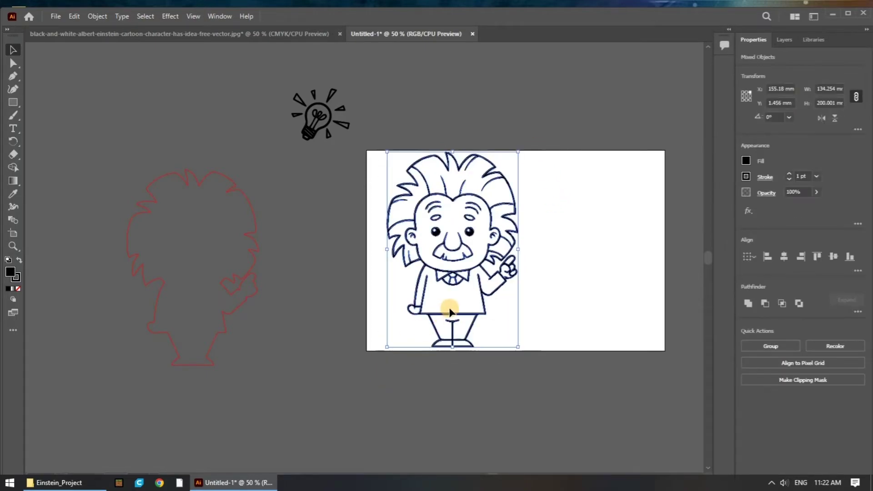
click(341, 312)
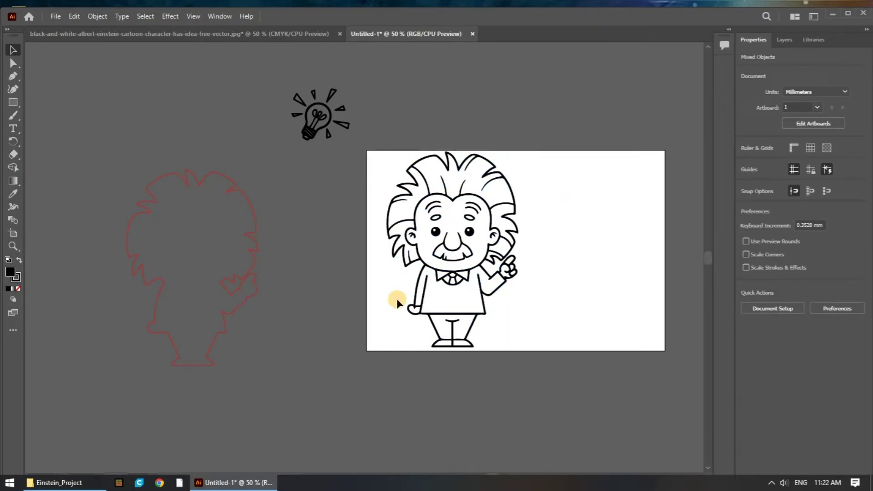
drag(519, 266, 336, 358)
click(502, 393)
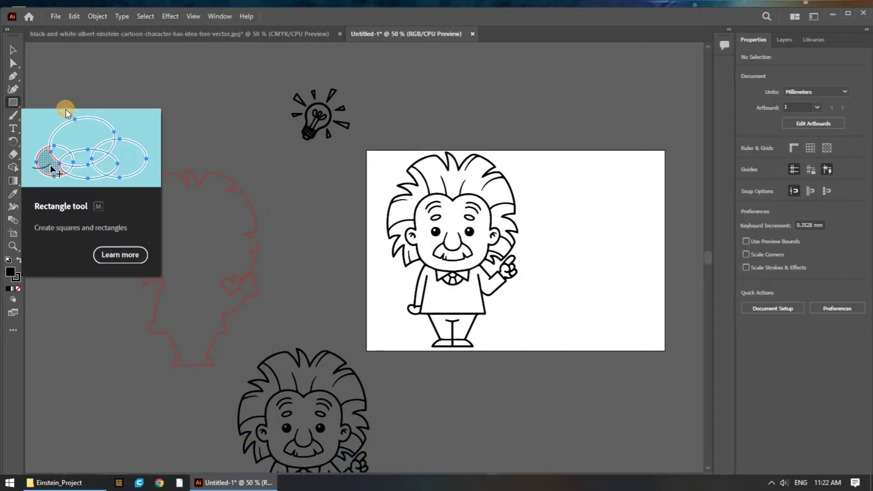
- Draw a rectangle about 167 x 225 mm covering the Einstein drawing on the artboard and select it together with the drawing
click(14, 102)
drag(368, 141, 532, 361)
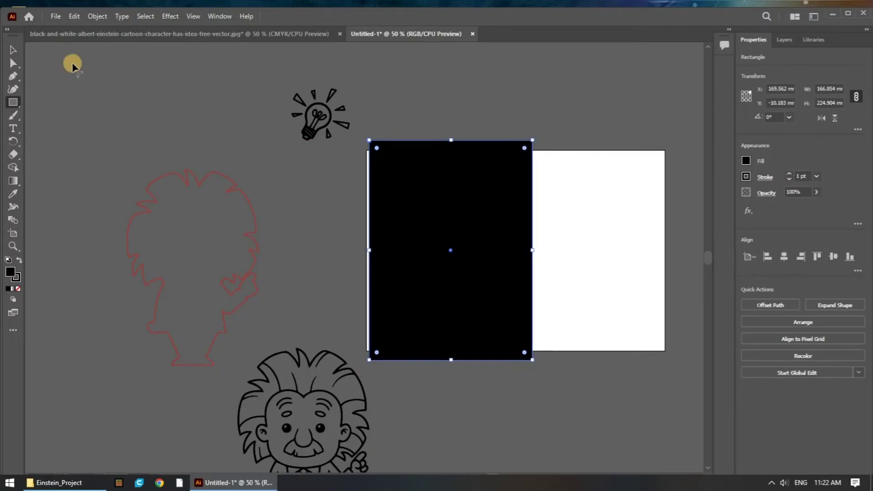
click(13, 49)
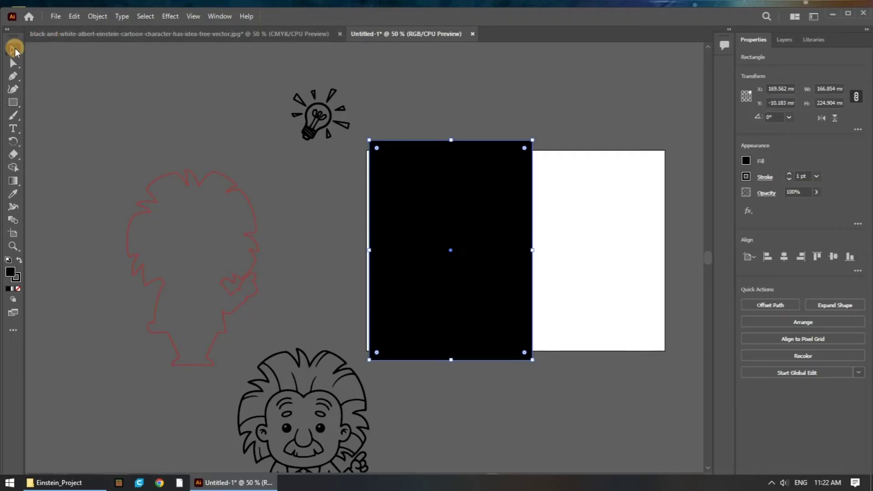
click(608, 129)
drag(572, 128, 367, 366)
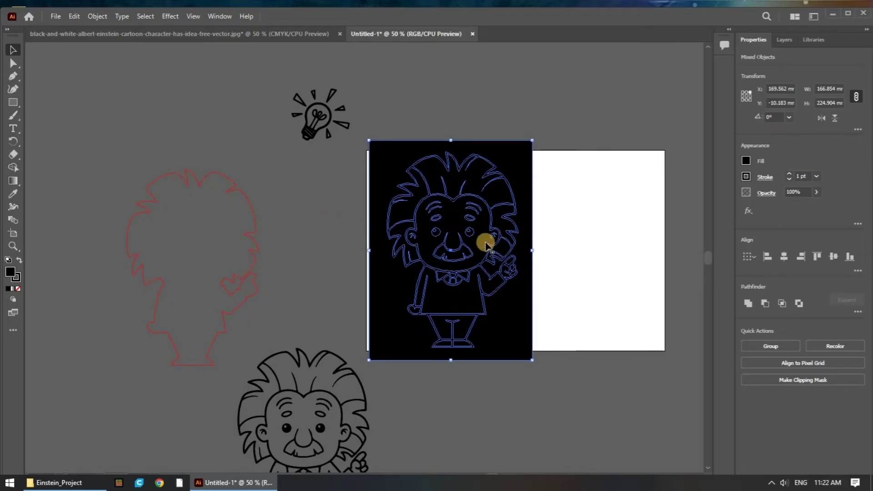
- Use Shape Builder to separate the face area of the Einstein drawing from the rectangle
click(13, 169)
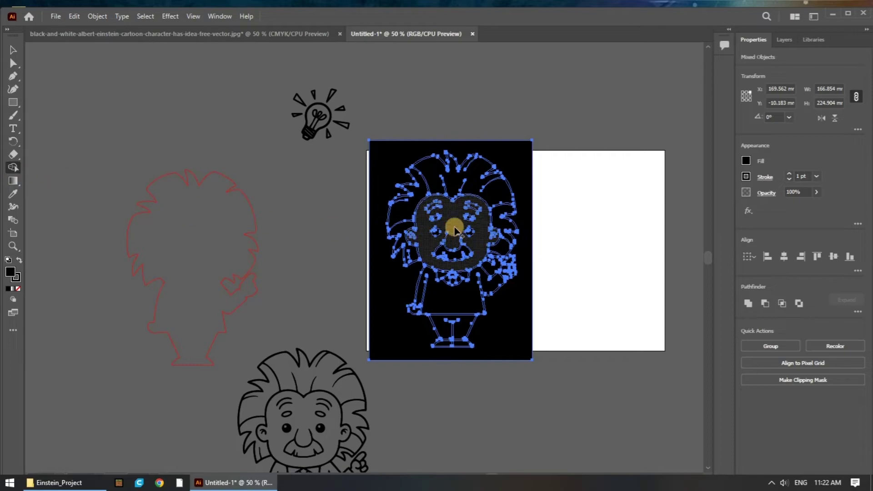
scroll(497, 223, up, 2)
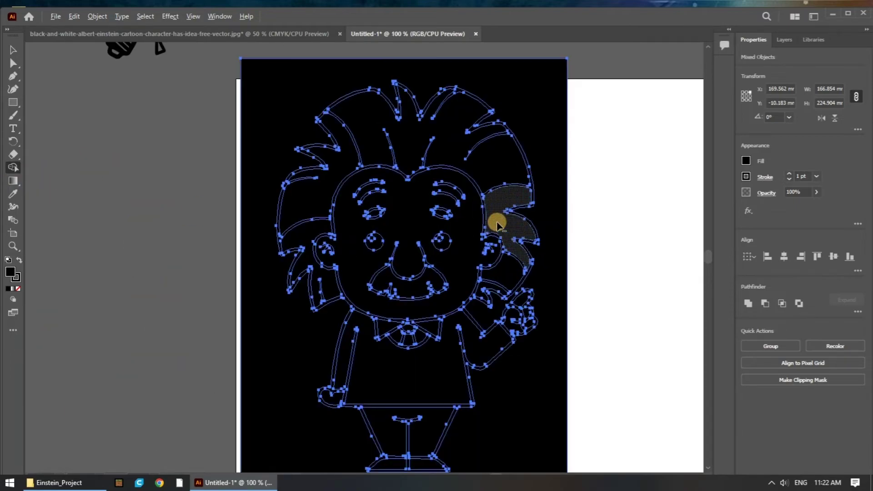
click(466, 257)
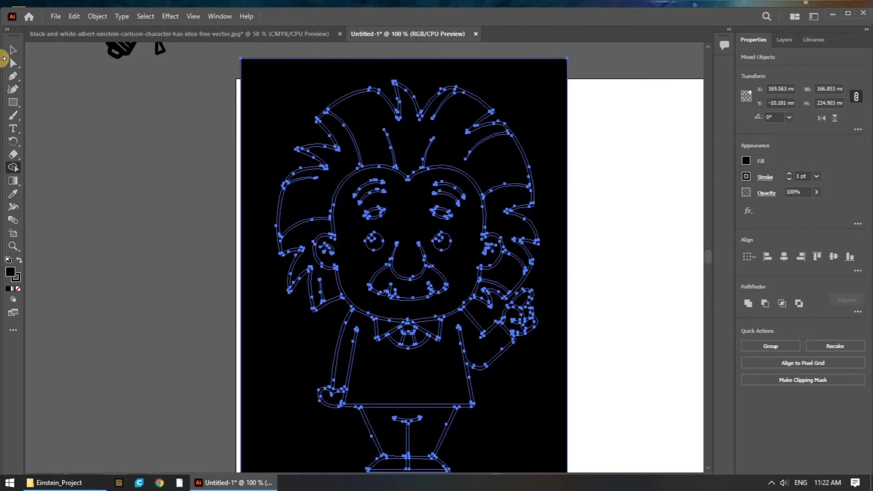
- Move the solid black face shape out of the rectangle onto the empty right half of the artboard
click(12, 50)
scroll(542, 273, down, 1)
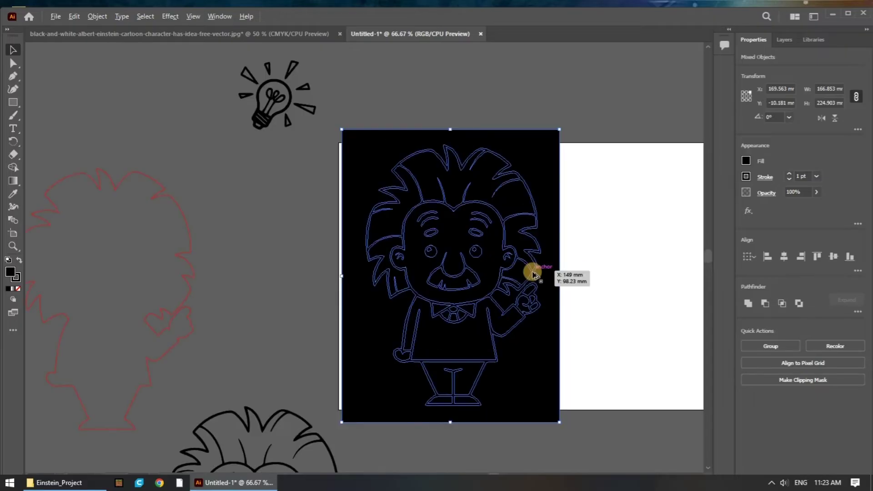
click(615, 266)
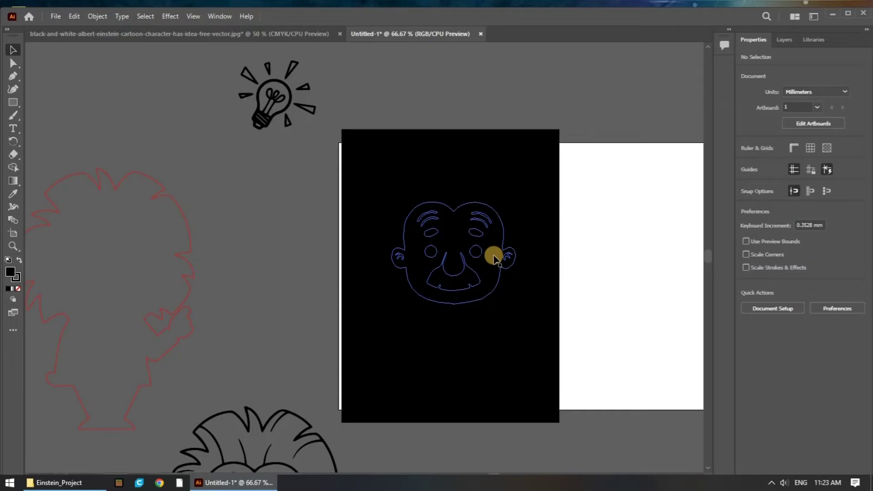
drag(496, 260, 672, 226)
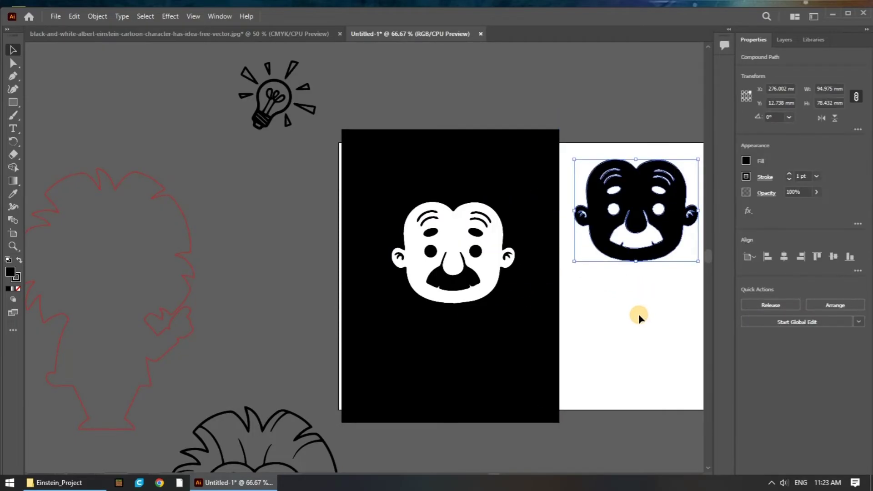
scroll(542, 315, down, 2)
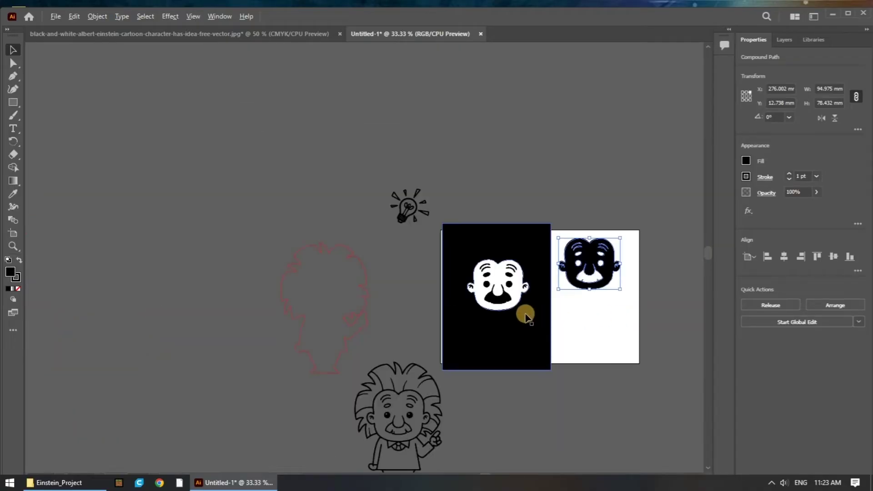
scroll(651, 329, up, 1)
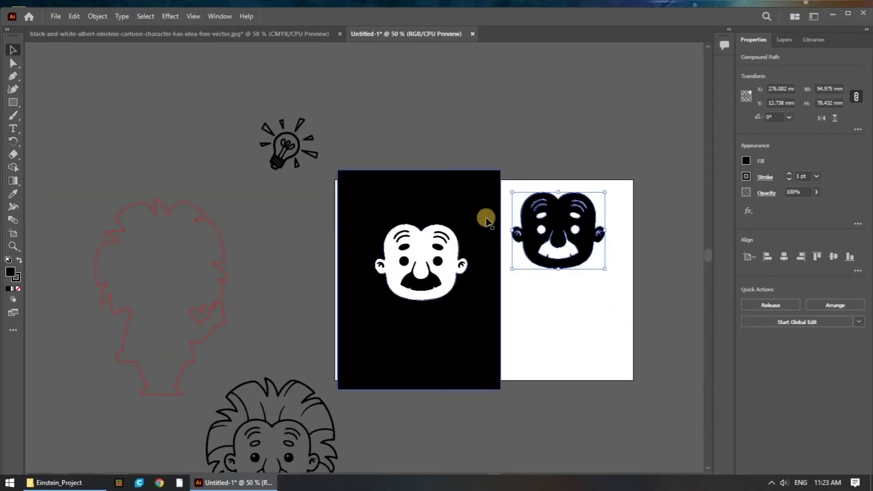
- Switch the remaining black rectangle's fill color to RGB mode, set the fill to none and deselect it
click(490, 200)
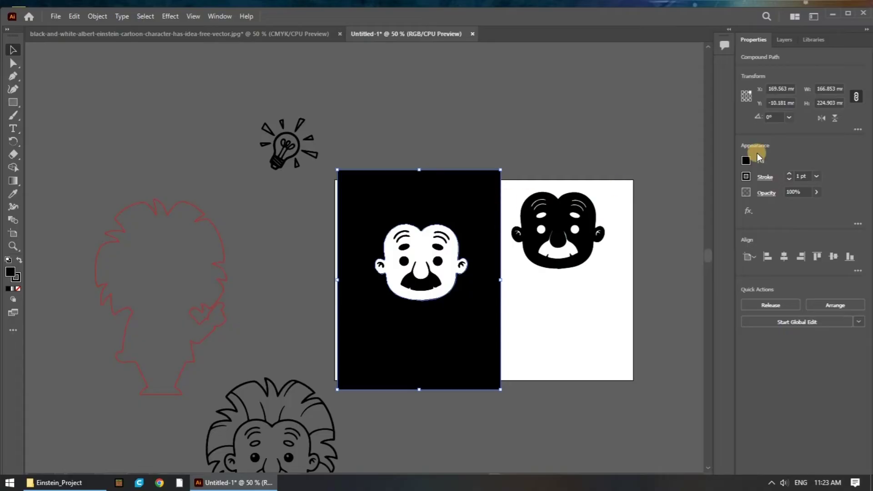
click(745, 164)
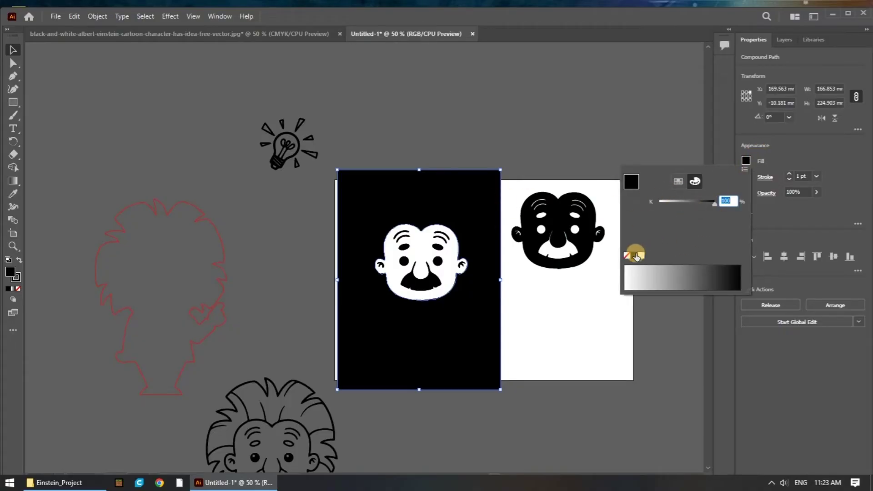
click(744, 171)
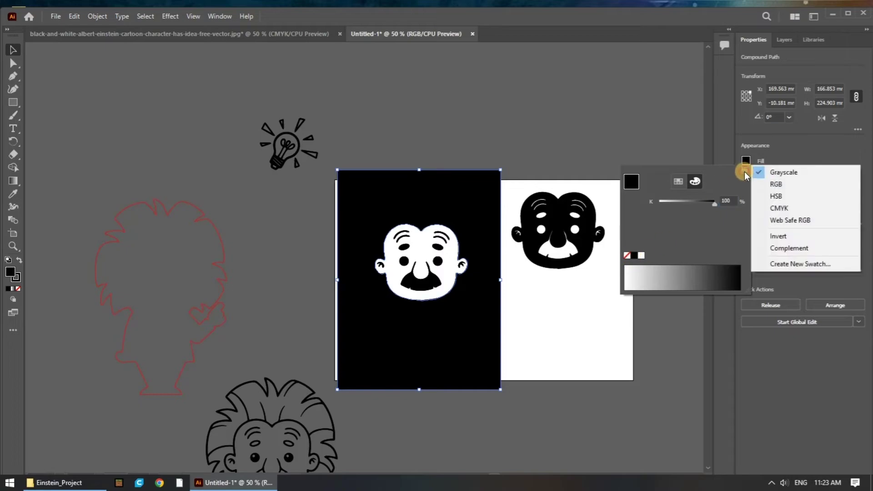
click(766, 184)
click(627, 257)
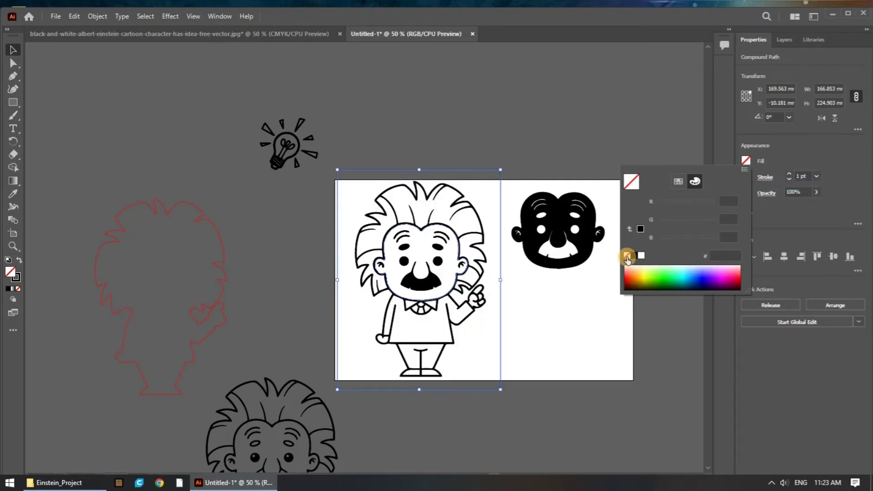
click(692, 140)
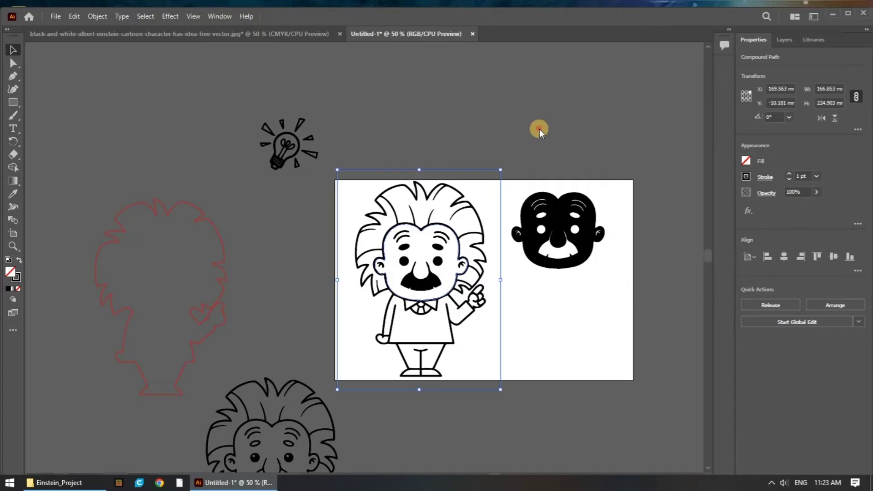
click(468, 133)
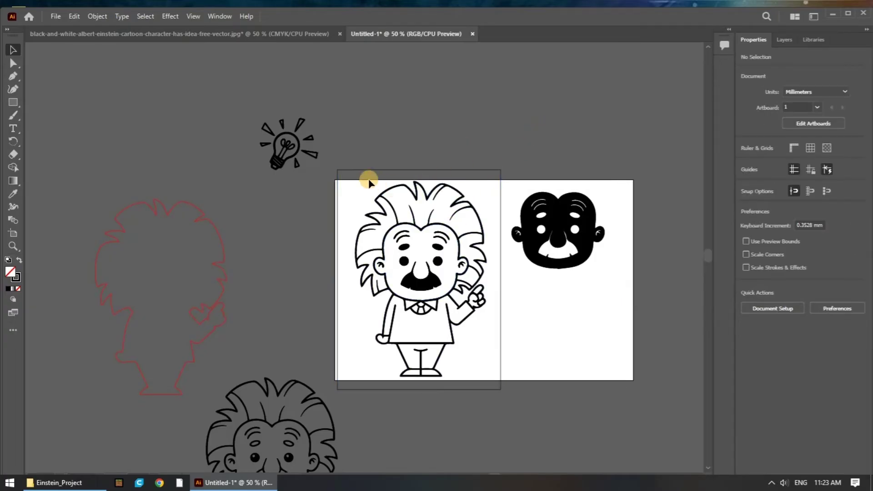
- Switch the black face shape's fill color to RGB mode and set the fill to none
click(544, 218)
click(745, 161)
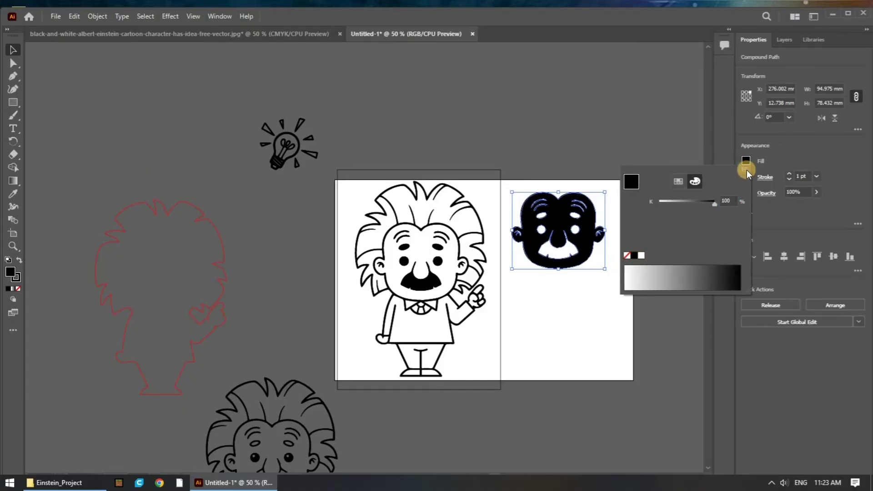
click(744, 169)
click(763, 184)
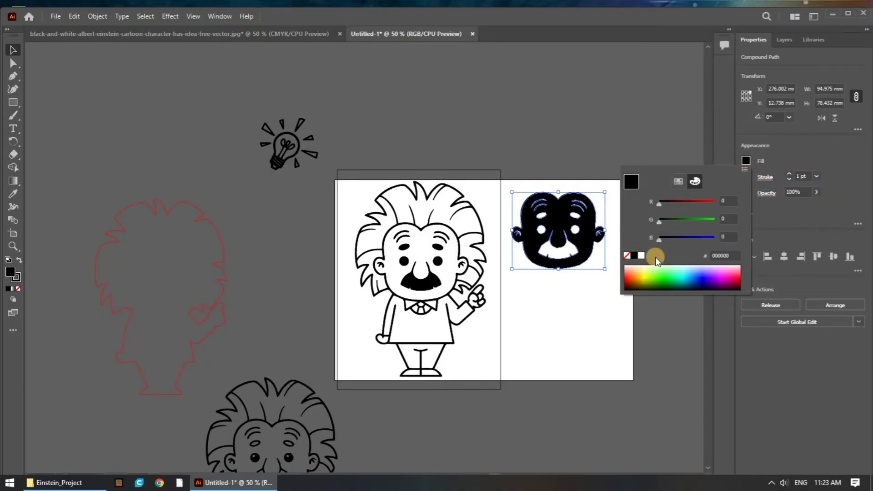
click(626, 255)
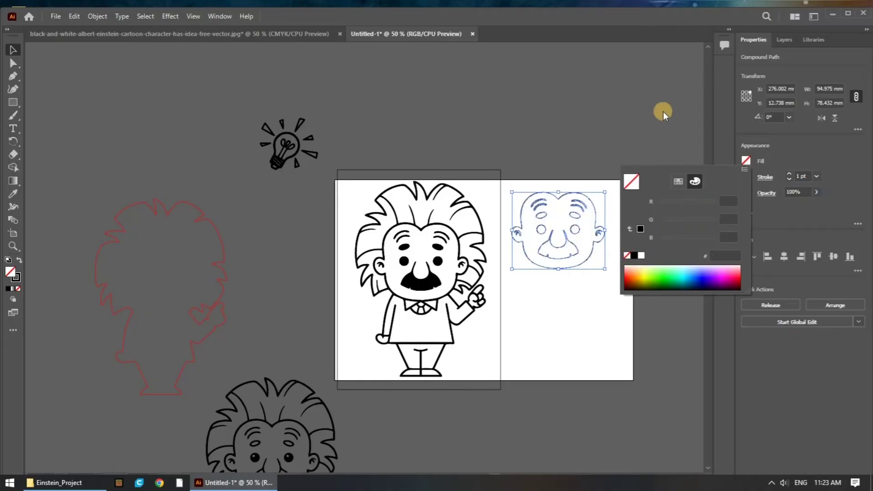
- Set the face shape's stroke to pure red in RGB and deselect it
click(663, 111)
click(745, 177)
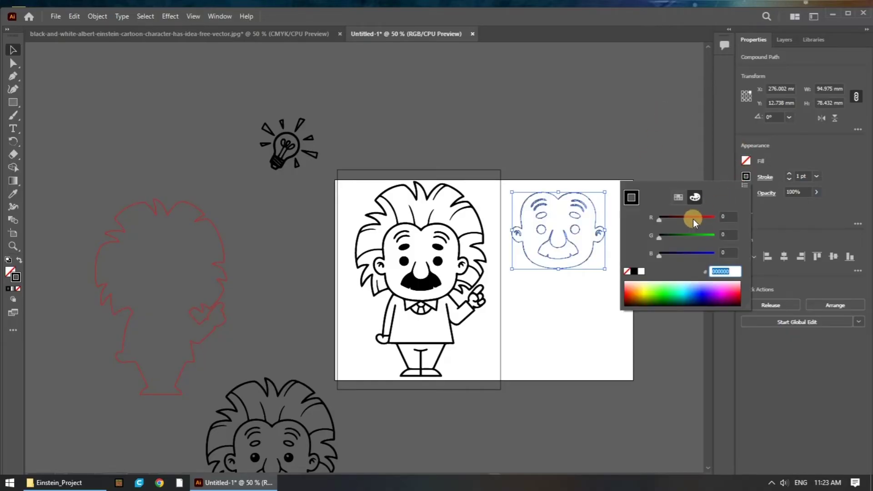
drag(689, 215, 714, 217)
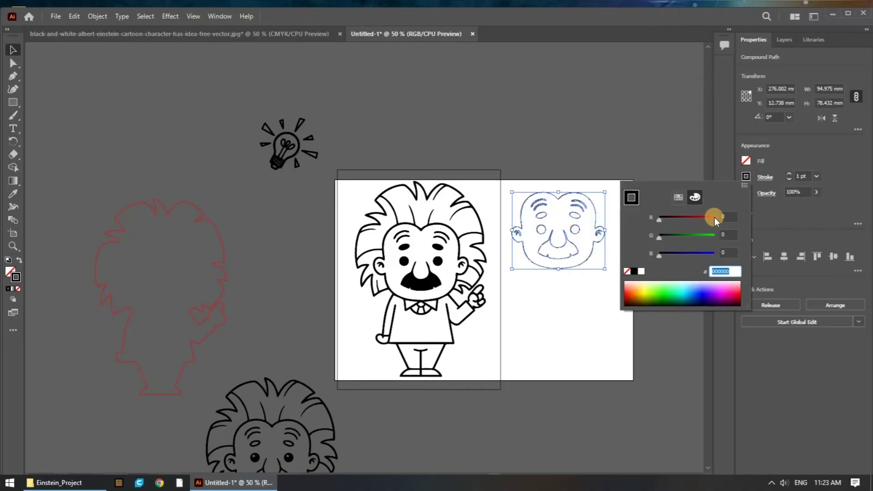
click(648, 138)
click(655, 147)
- Release the red face compound path into separate paths and deselect them
scroll(568, 228, up, 4)
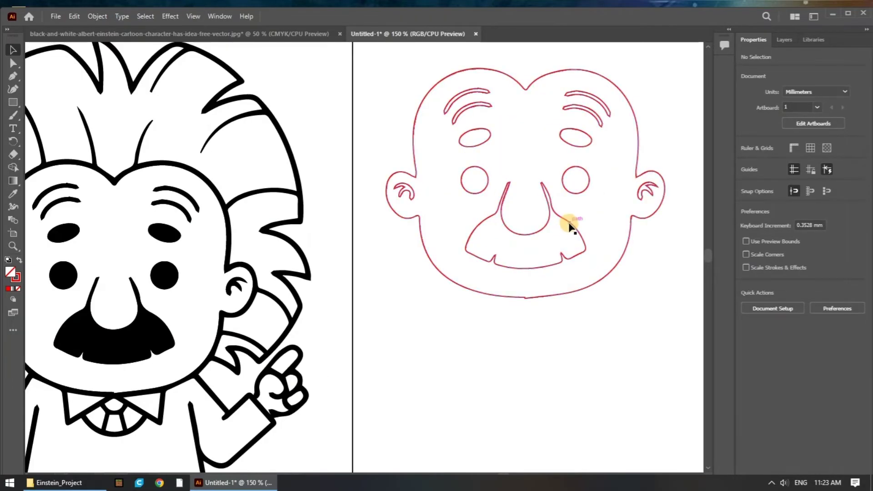
click(583, 171)
right_click(585, 171)
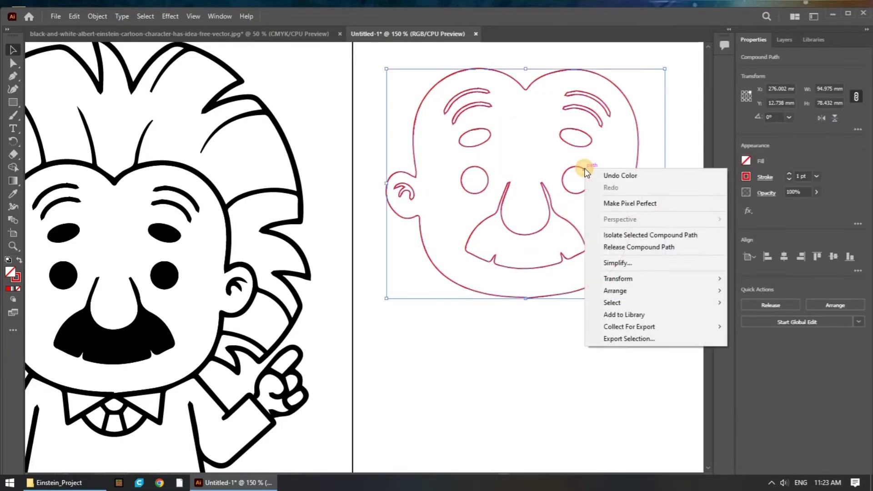
click(583, 169)
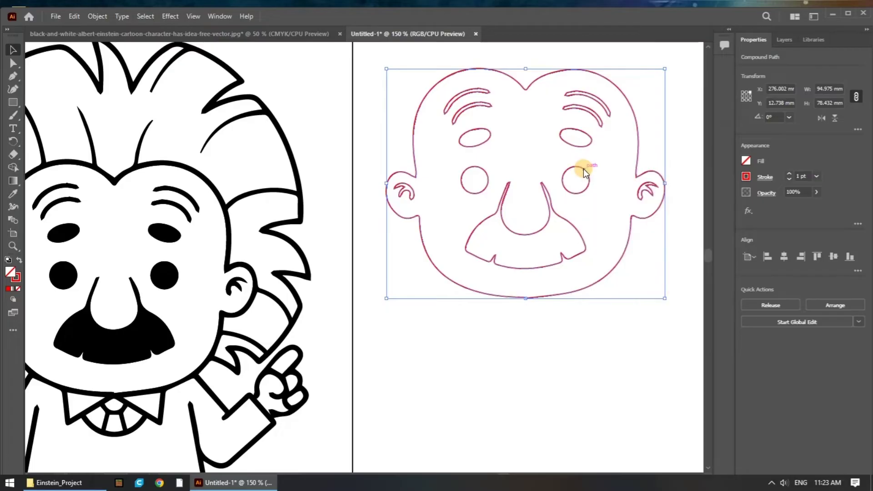
click(95, 16)
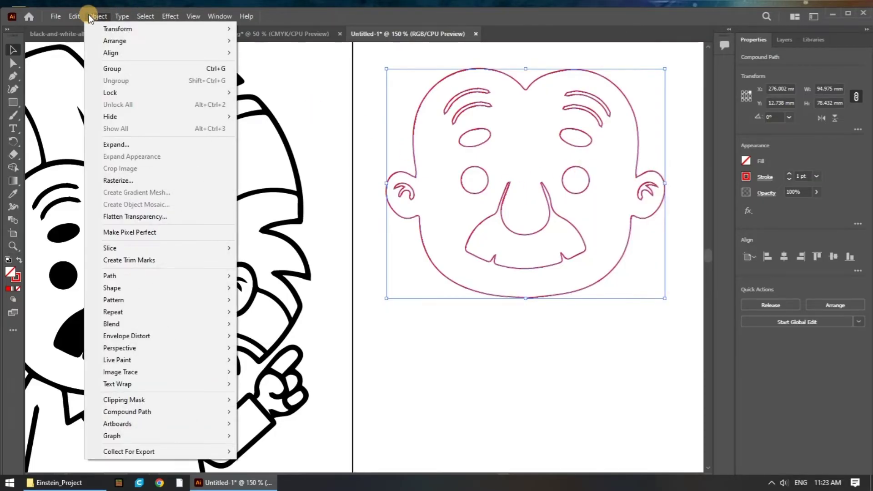
click(89, 14)
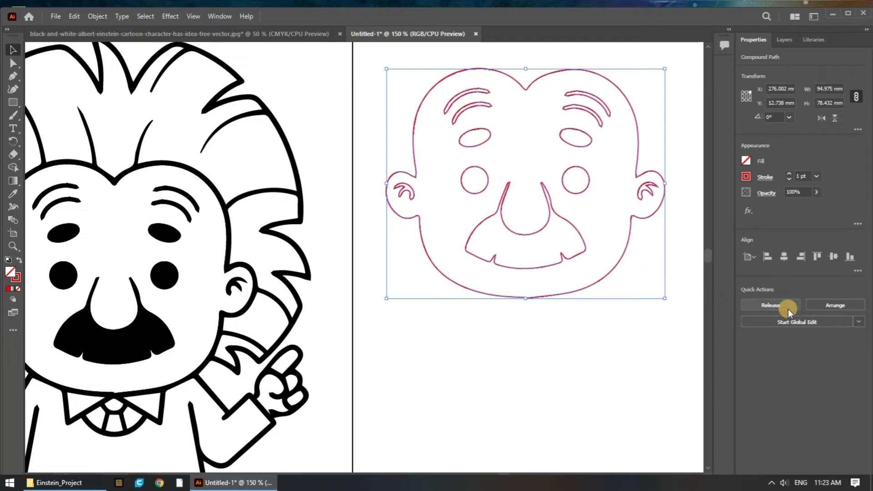
click(762, 303)
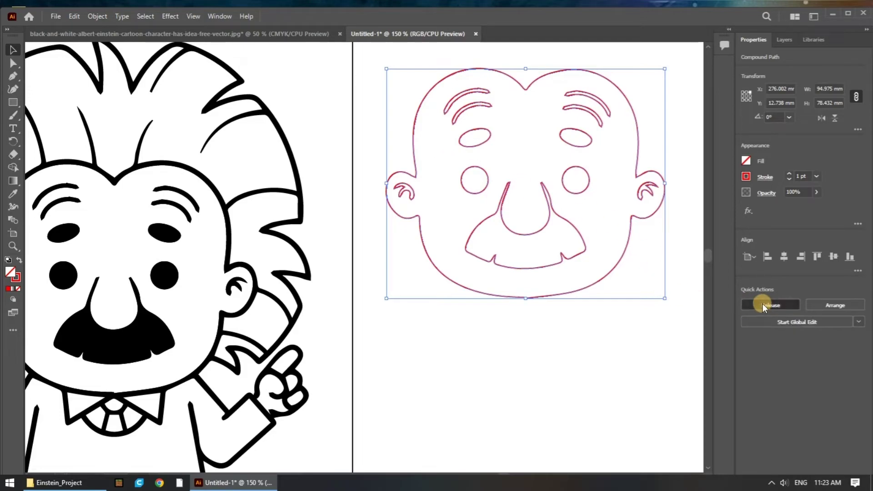
click(602, 364)
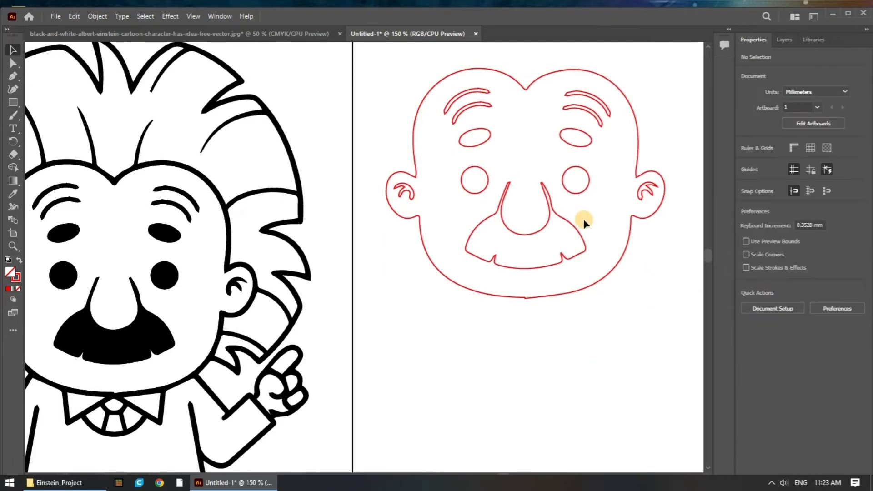
- Try moving one eye circle and the nose-and-moustache outline out of the face, undoing each move
drag(584, 194, 635, 315)
key(ctrl+z)
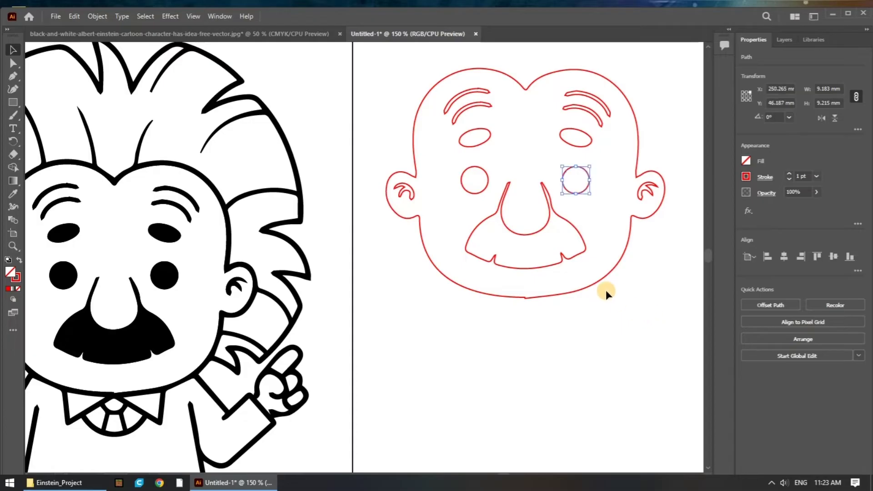
click(584, 251)
drag(586, 251, 626, 372)
key(ctrl+z)
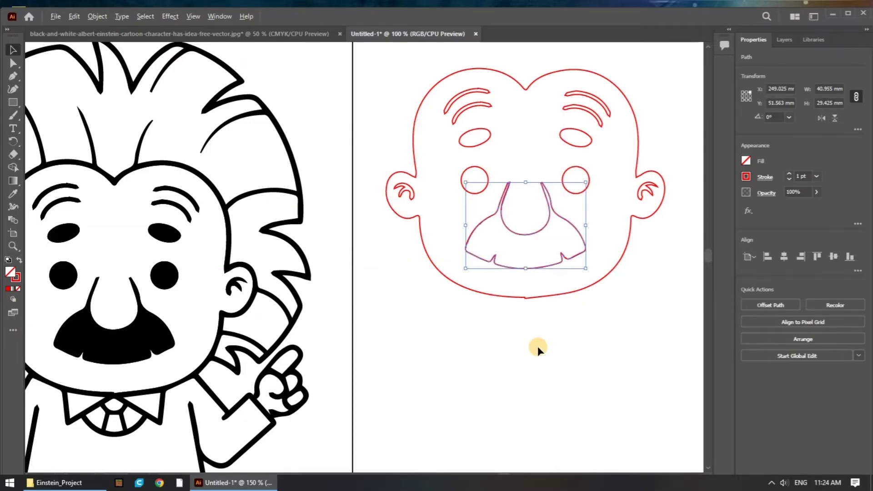
- Group all the red face paths and move the group above the artboard's right half
key(ctrl+minus)
drag(631, 213, 468, 338)
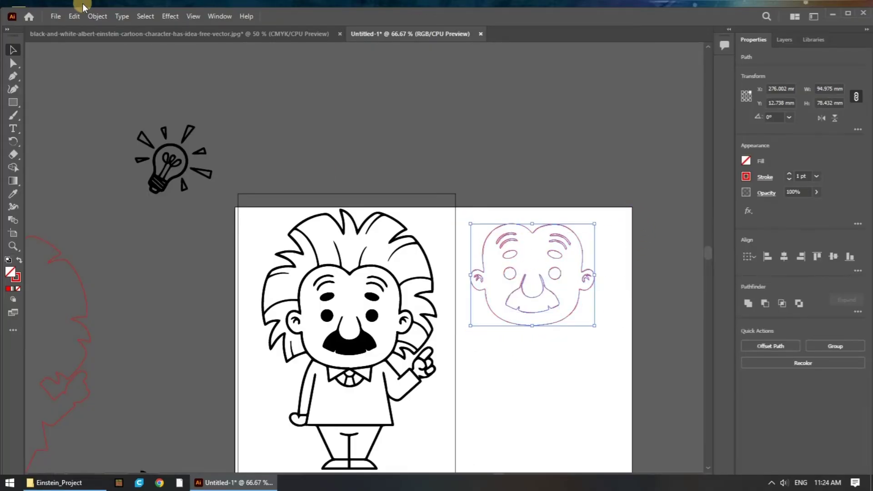
click(98, 15)
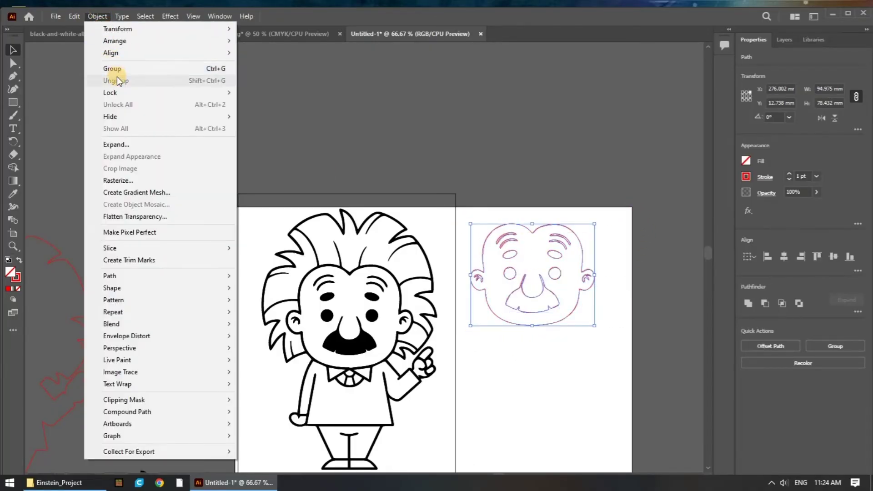
click(161, 69)
drag(530, 232, 546, 97)
click(544, 224)
scroll(377, 359, down, 3)
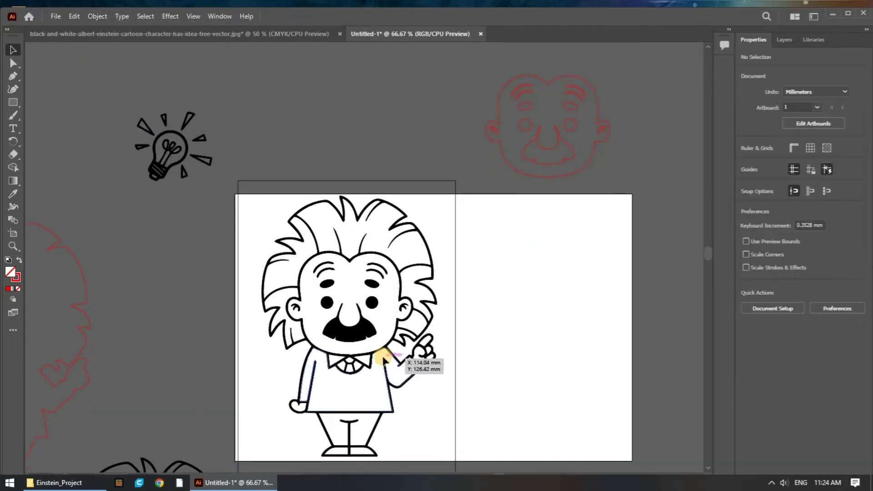
- Select the Einstein drawing with its surrounding rectangle and use Shape Builder to separate the sweater area
key(super)
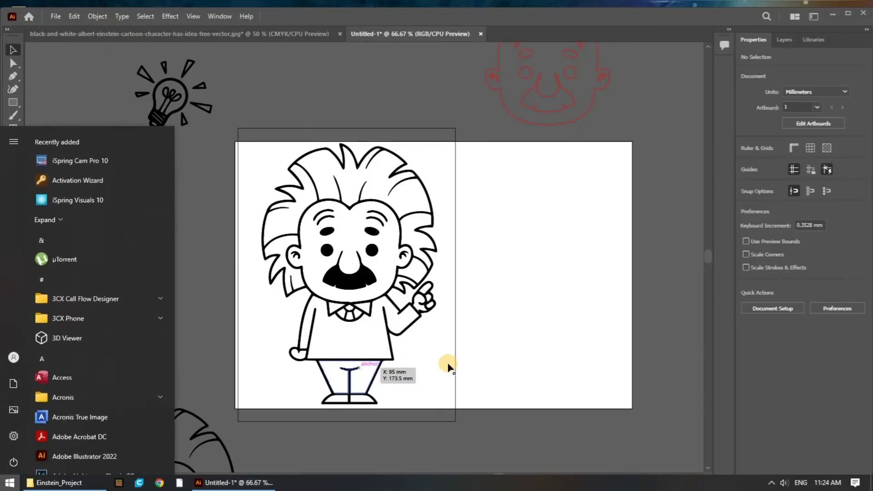
key(super)
drag(229, 121, 485, 426)
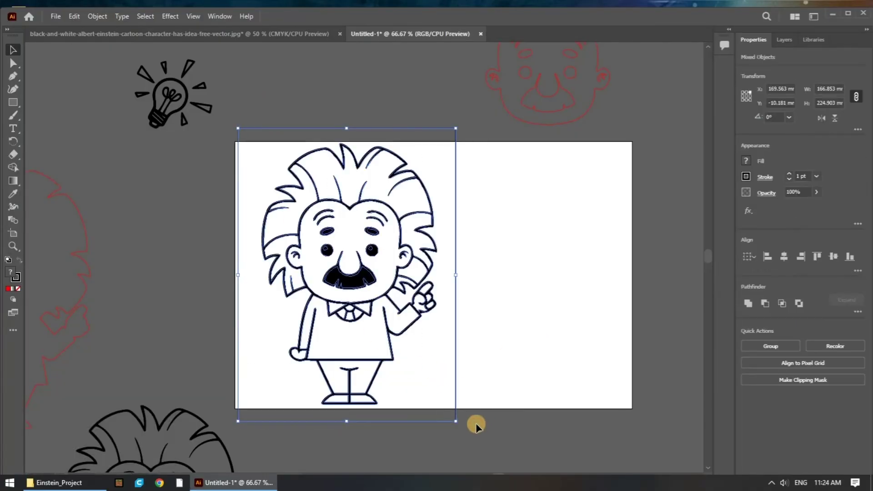
click(10, 169)
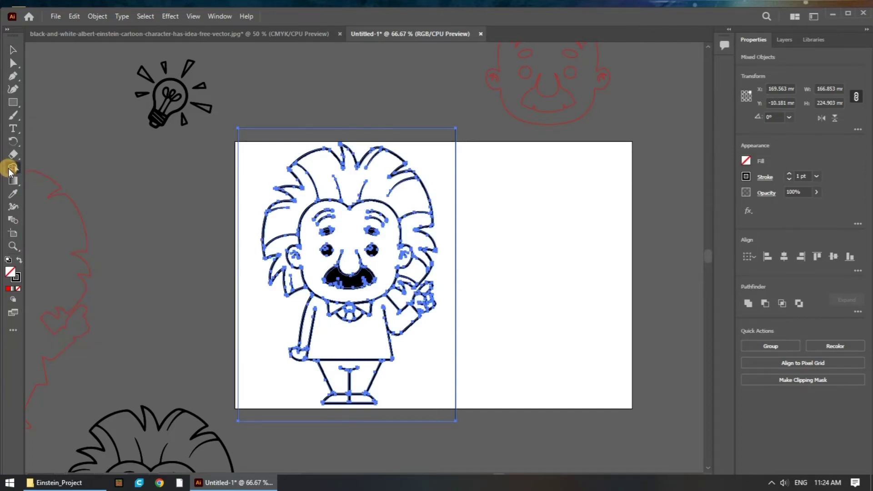
click(359, 342)
click(13, 49)
click(443, 340)
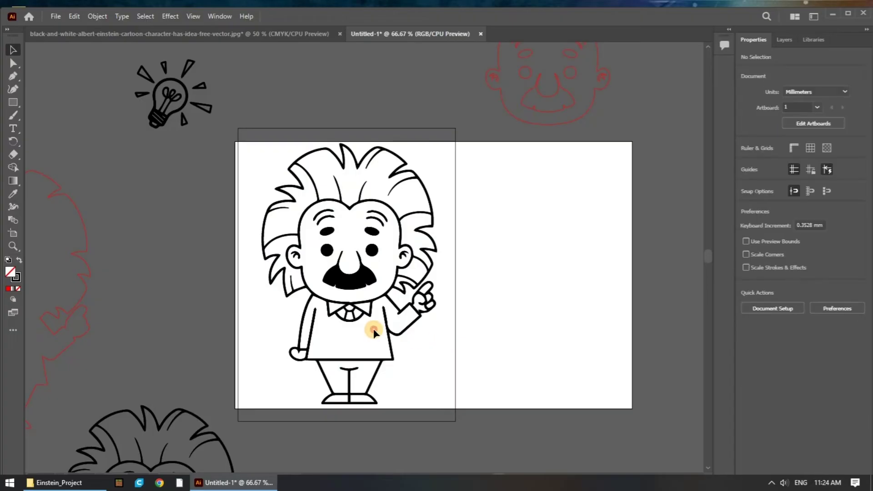
- Move the sweater outline onto the artboard's empty right half and set its stroke to RGB 255, 0, 0
drag(392, 335, 587, 207)
click(590, 289)
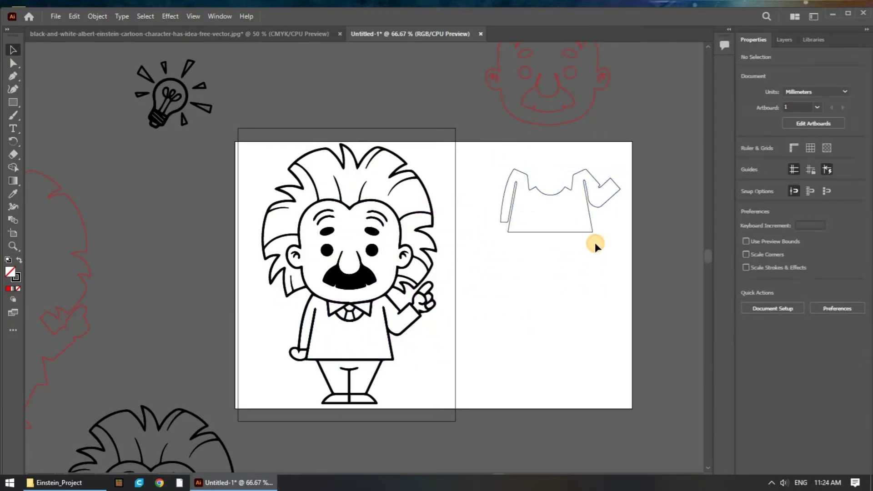
click(591, 212)
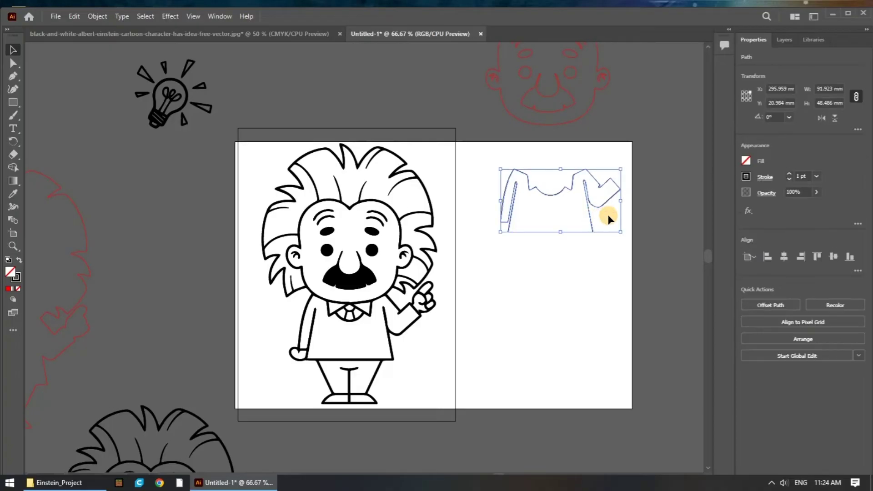
click(746, 174)
drag(700, 224, 730, 219)
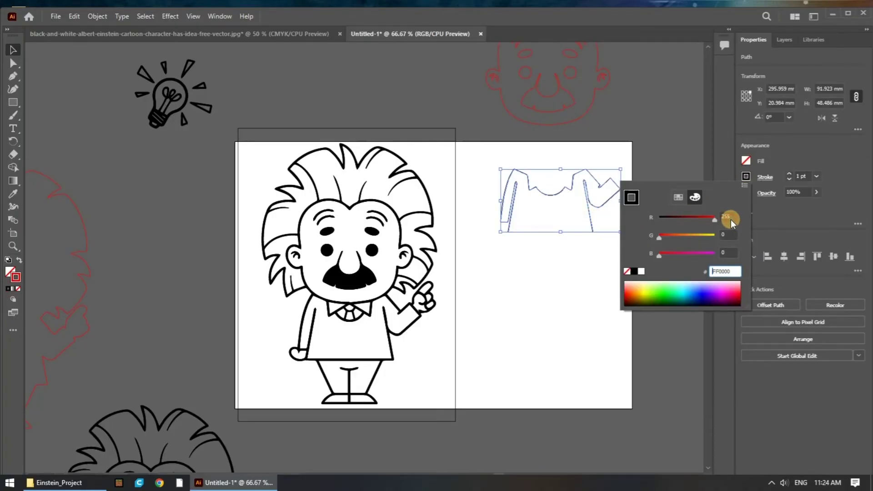
click(673, 133)
click(667, 137)
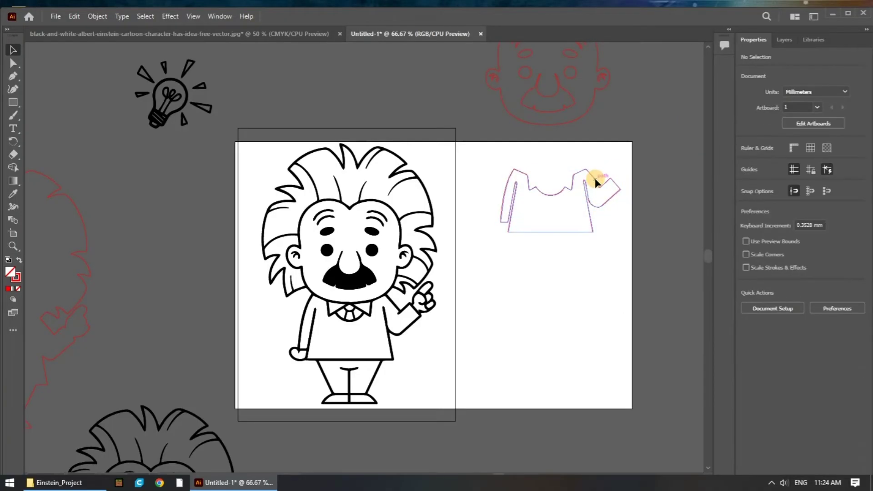
- Place the sweater outline just below the red face and move both together onto the artboard's right half
drag(595, 178, 595, 137)
click(651, 273)
scroll(647, 284, up, 2)
drag(647, 283, 485, 65)
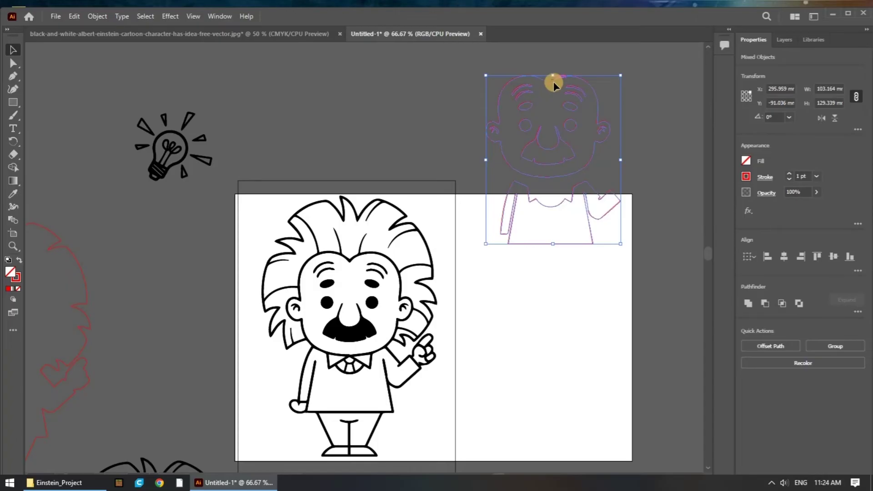
drag(553, 81, 550, 216)
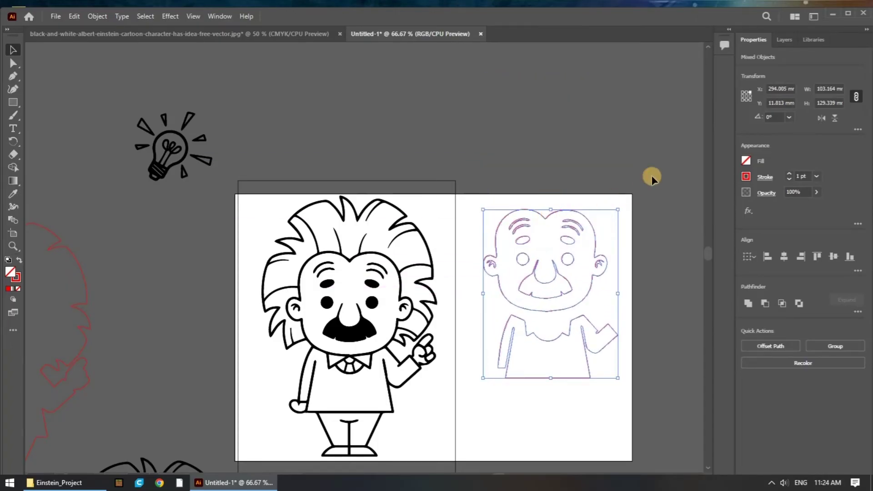
click(648, 213)
- Select the Einstein drawing with its rectangle, use Shape Builder to separate the hair areas around the head, and deselect everything
scroll(647, 213, down, 3)
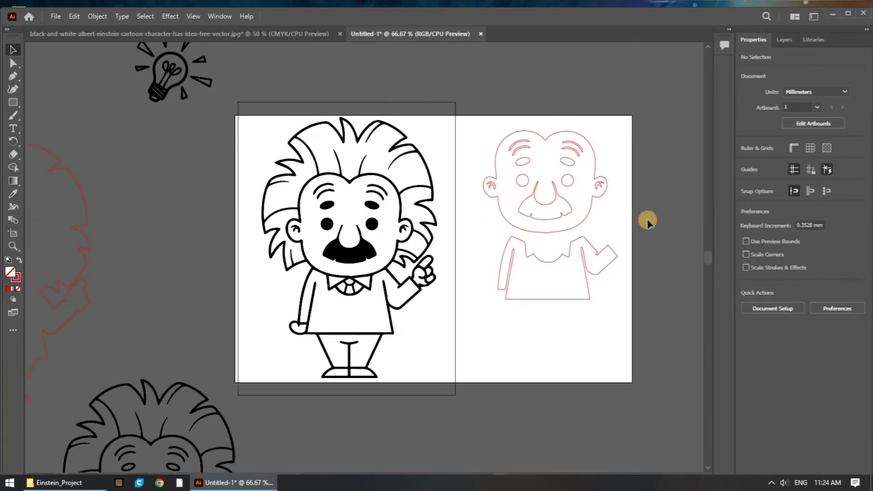
scroll(647, 219, down, 1)
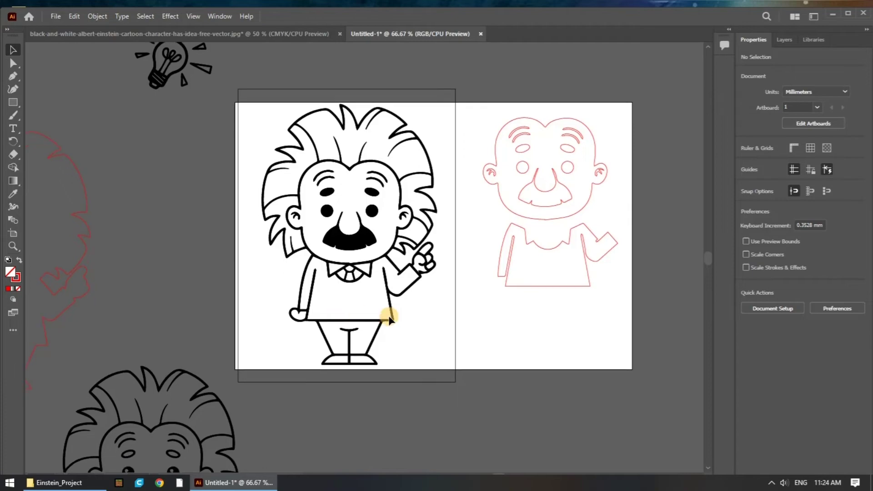
drag(230, 78, 461, 389)
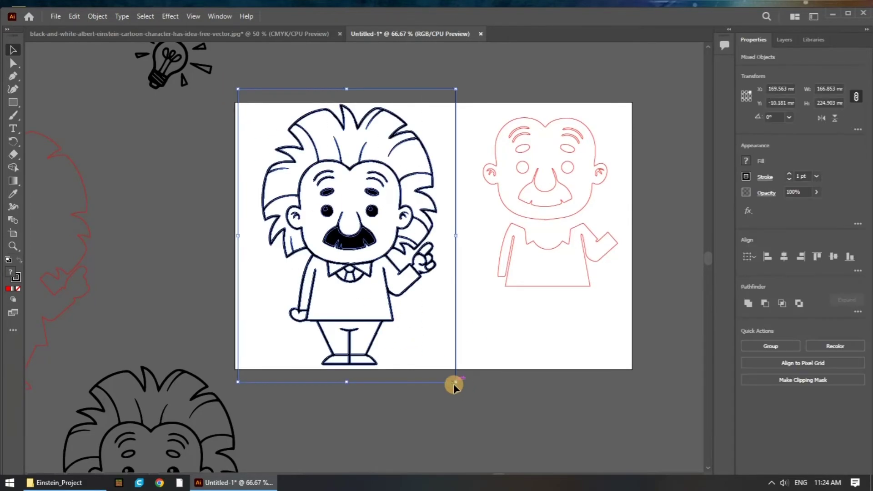
click(15, 166)
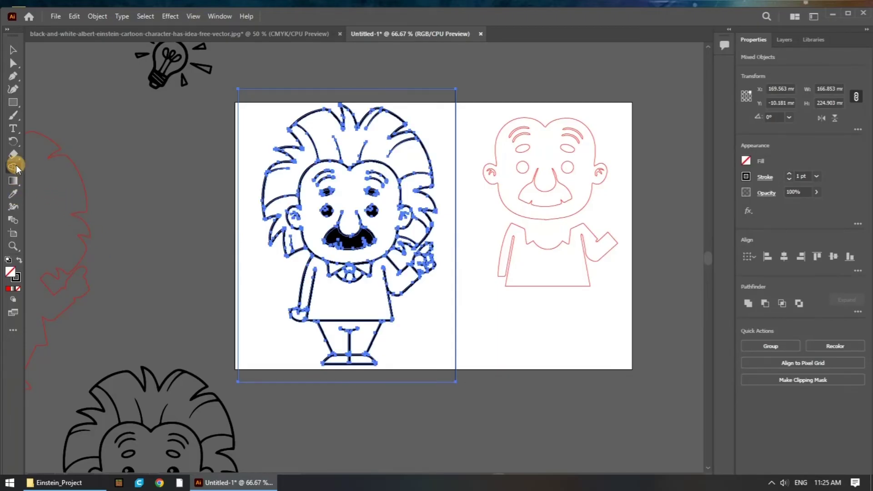
click(382, 148)
click(304, 164)
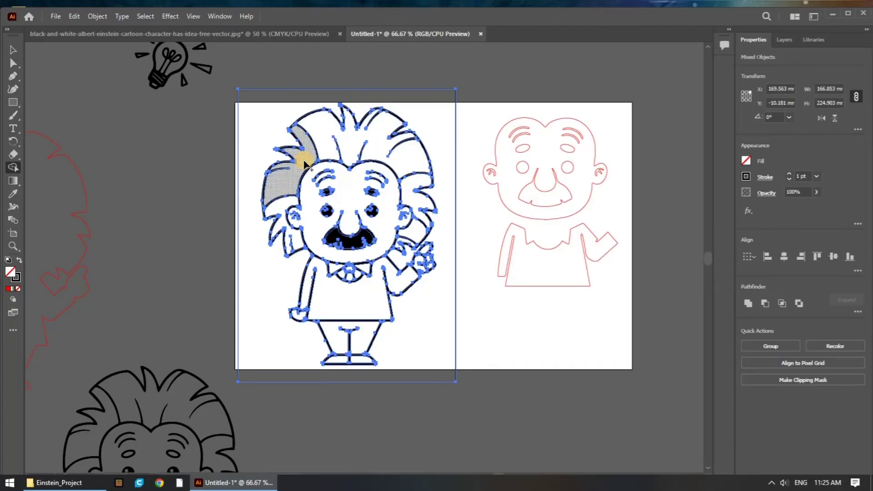
click(404, 197)
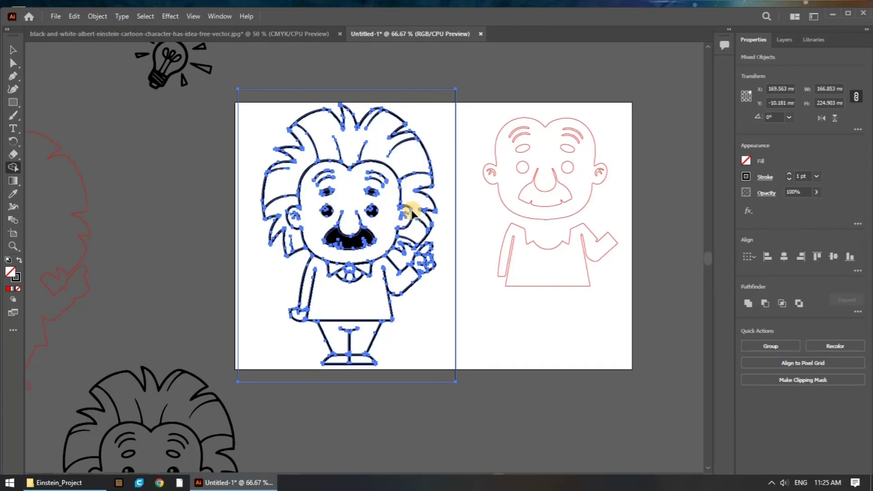
click(415, 236)
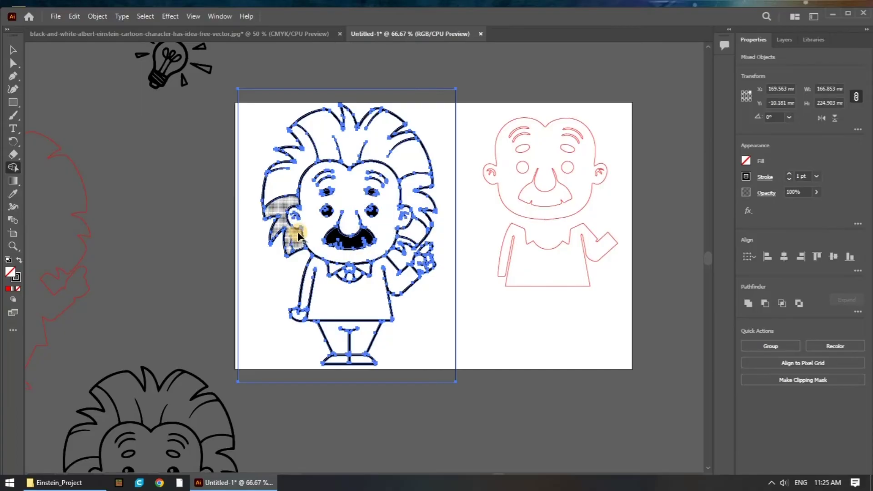
click(13, 50)
click(150, 148)
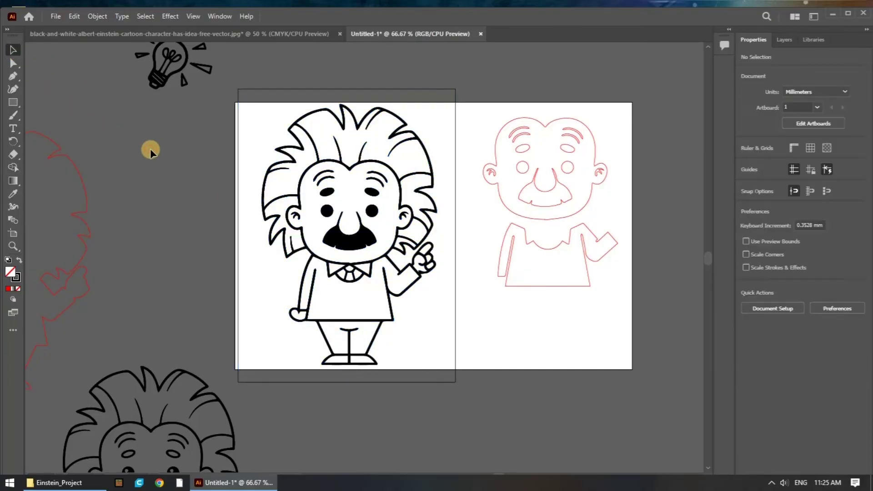
- Move the five separated hair pieces beside and above the red face outline to rebuild the hair, and deselect everything
drag(276, 172, 467, 120)
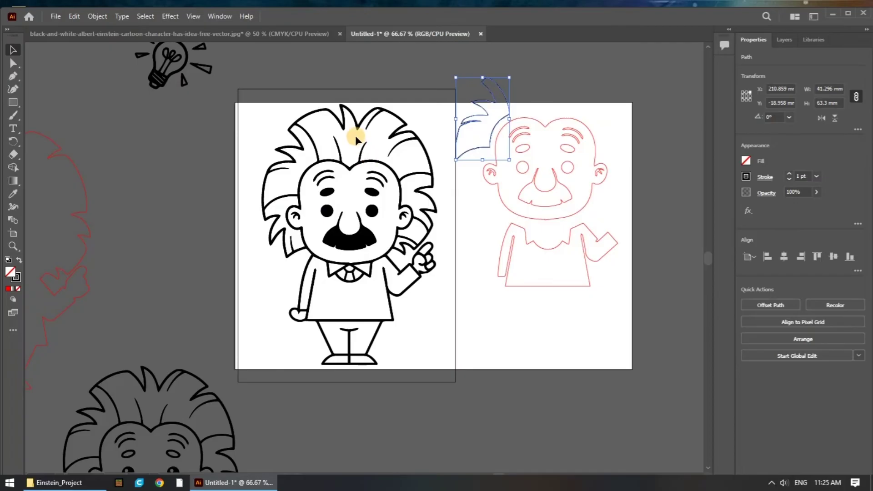
key(shift+ctrl+a)
drag(371, 129, 552, 75)
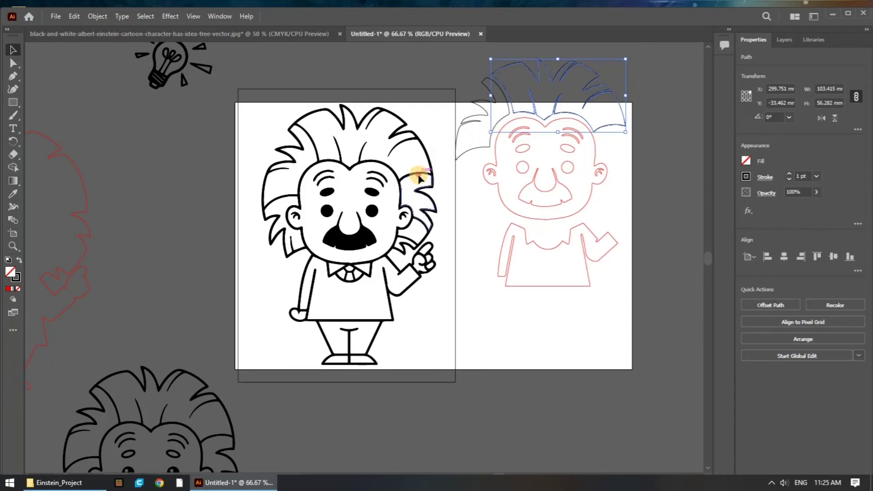
drag(419, 178, 614, 128)
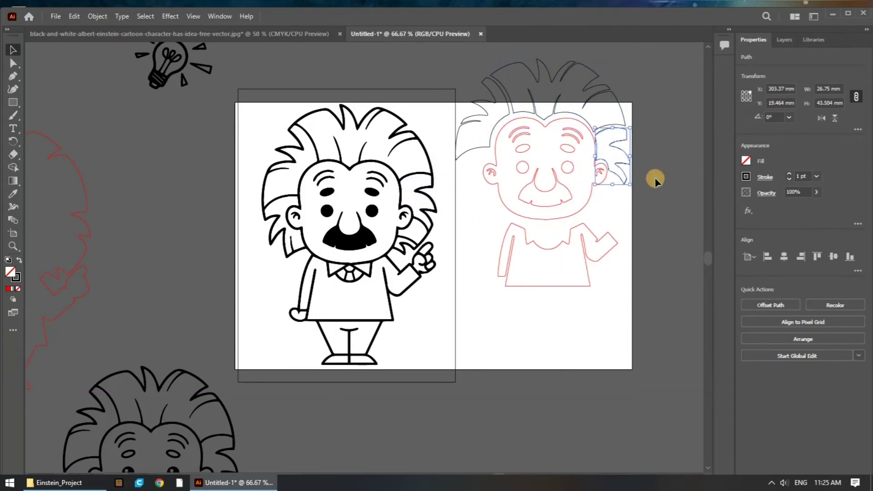
click(594, 227)
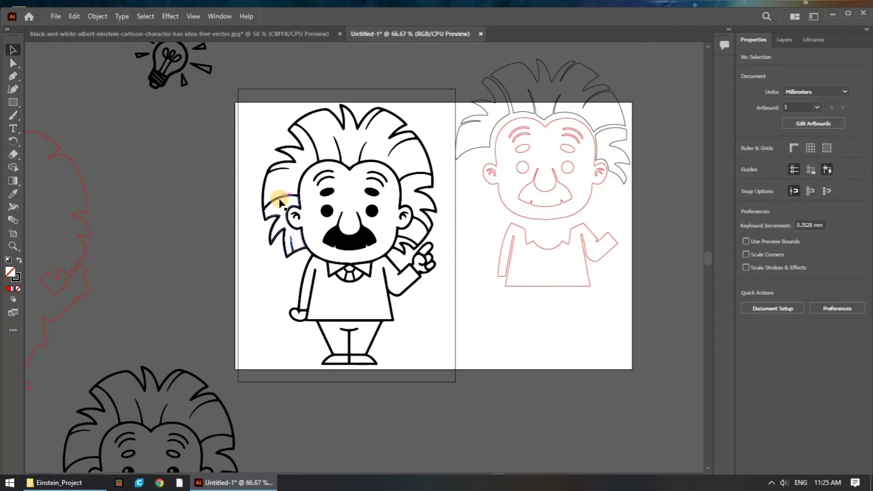
drag(281, 201, 471, 155)
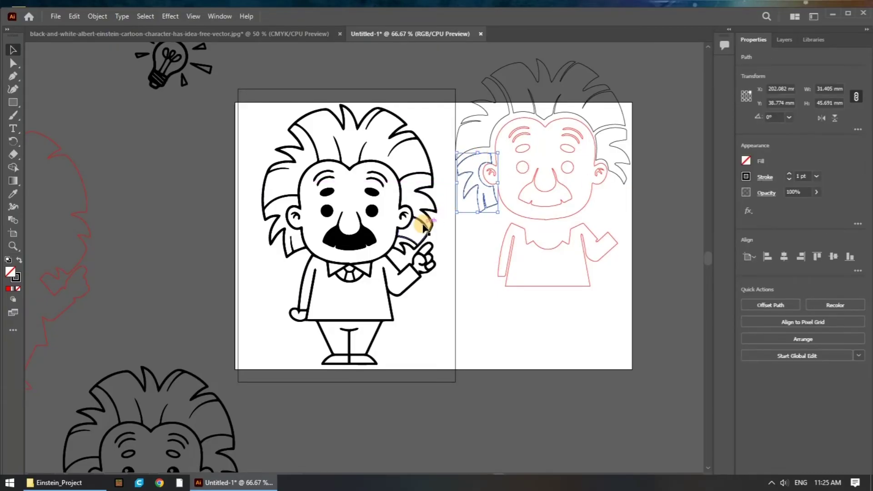
drag(424, 226, 619, 180)
click(659, 227)
scroll(650, 241, down, 1)
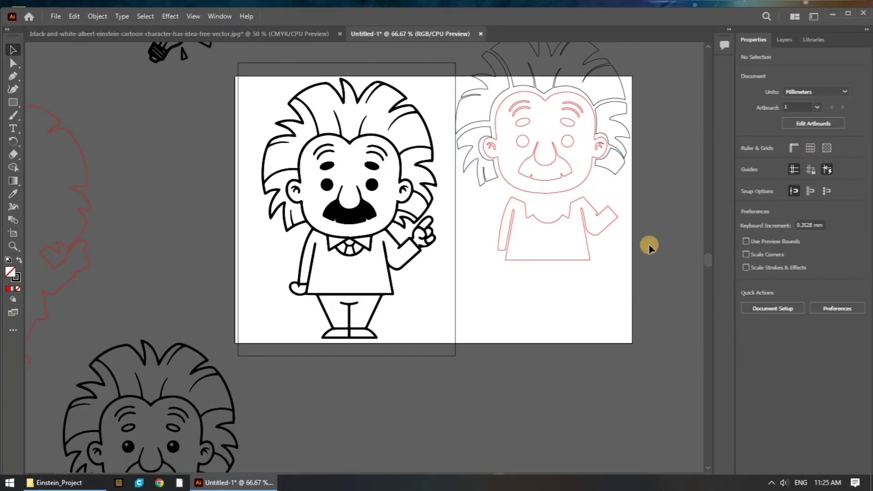
scroll(649, 246, up, 1)
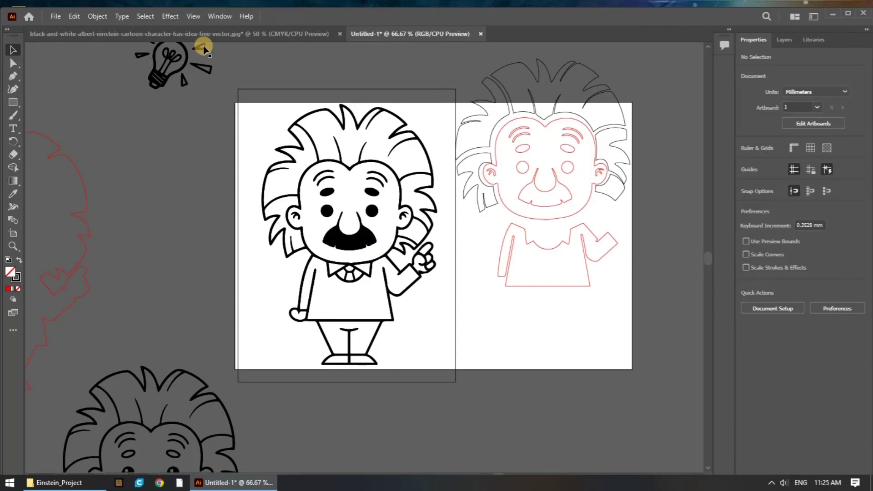
- Select the Einstein drawing with its surrounding rectangle, use Shape Builder to separate the trousers and both shoes, and deselect everything
drag(215, 82, 449, 395)
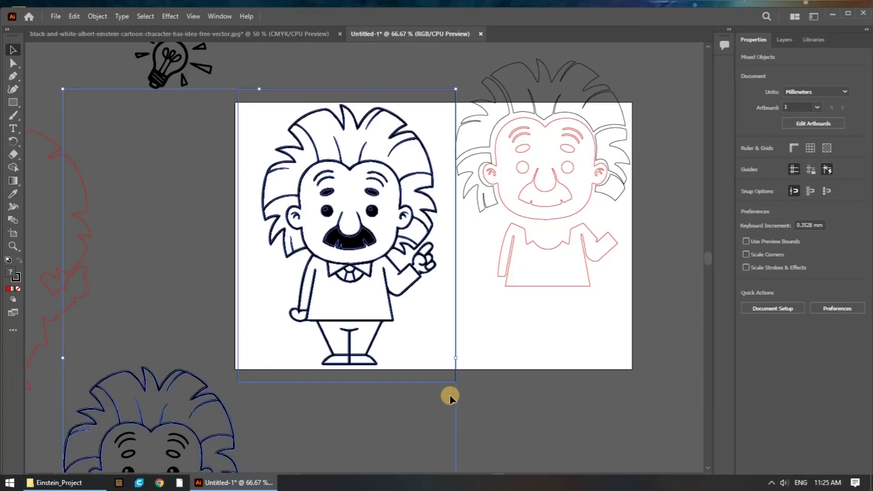
click(488, 378)
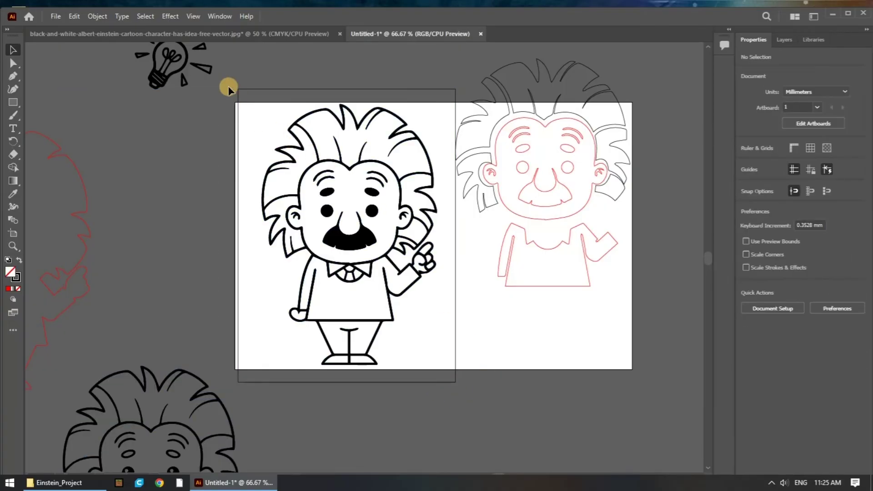
drag(229, 87, 421, 388)
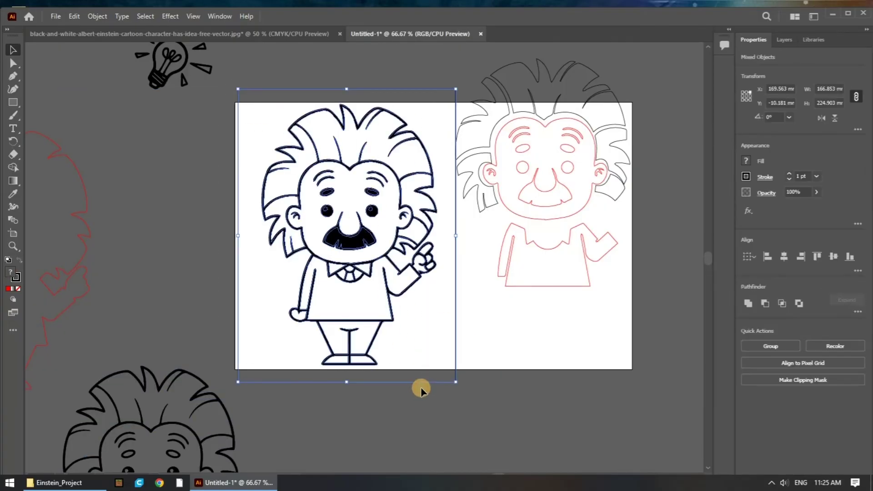
click(11, 170)
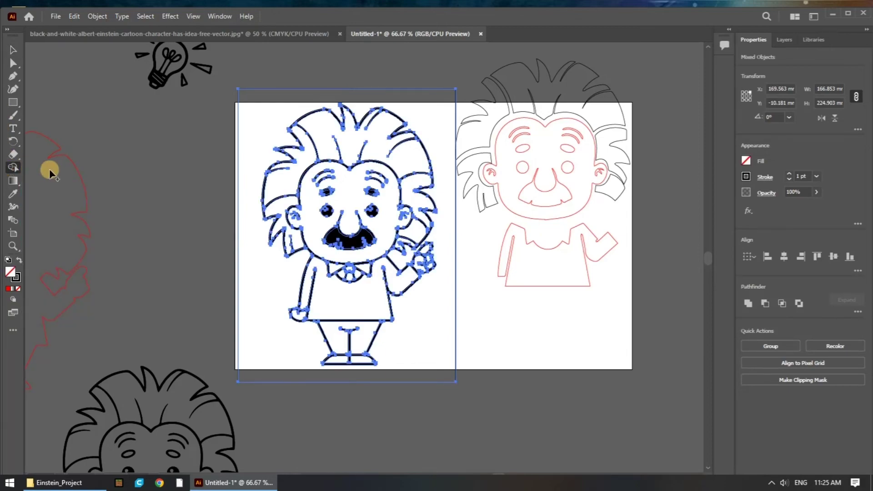
click(338, 343)
click(14, 49)
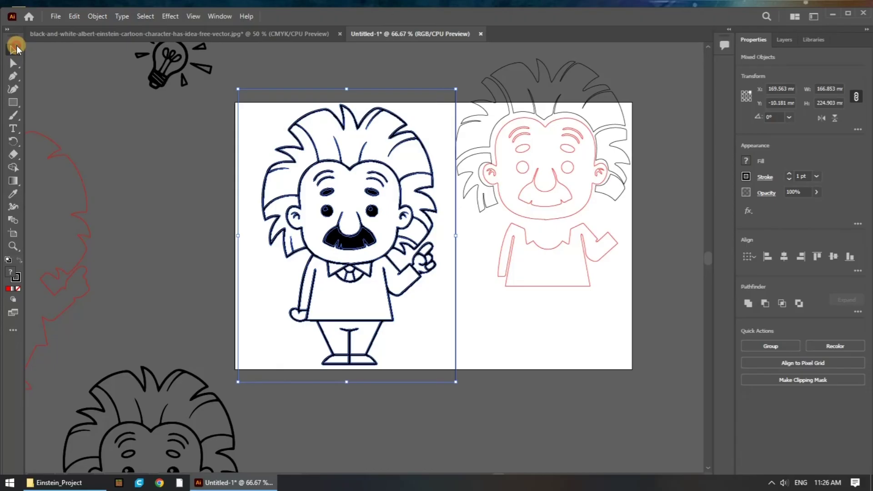
click(574, 374)
- Place the trousers outline just below the red sweater and both shoe outlines beneath the trouser legs
drag(376, 340, 573, 306)
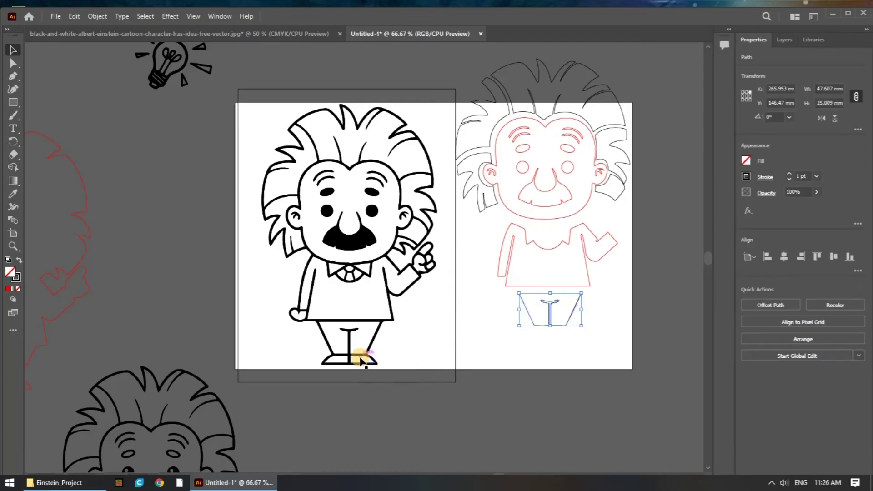
drag(361, 360, 562, 335)
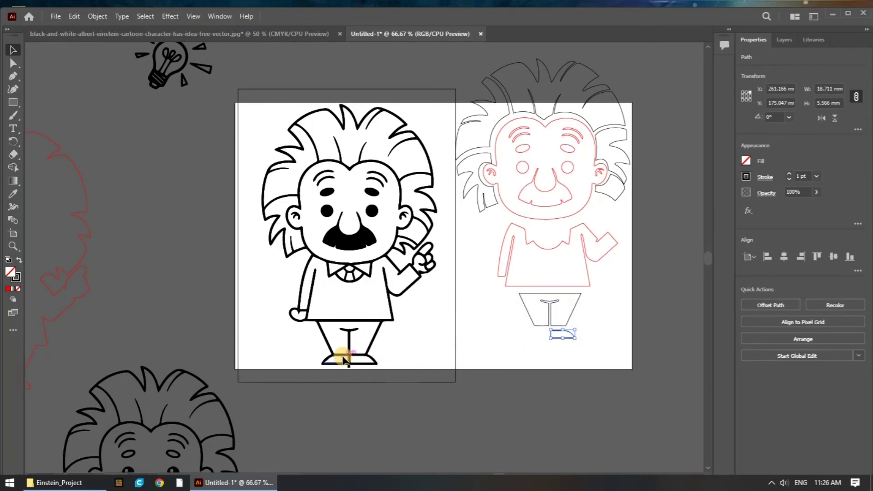
drag(344, 360, 543, 330)
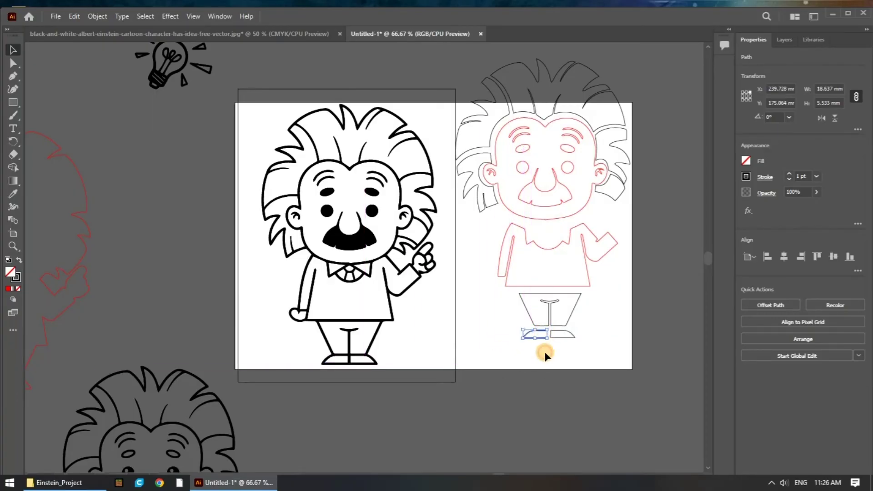
click(626, 372)
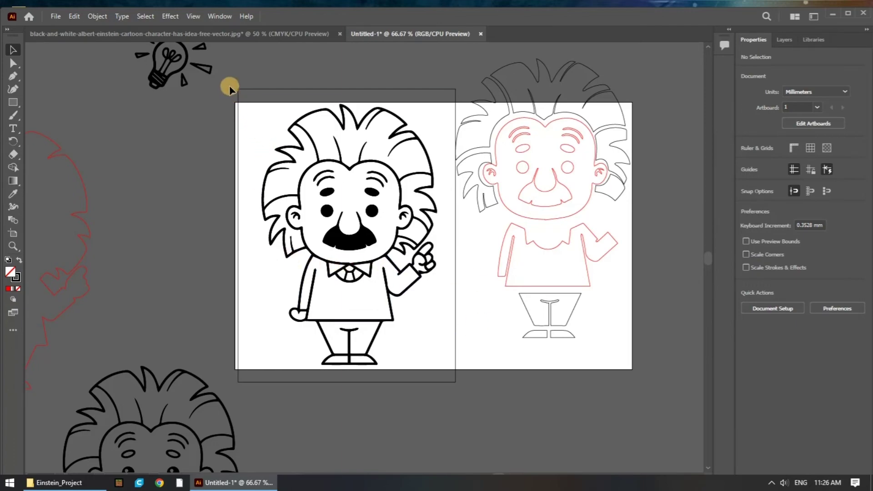
- Select the Einstein drawing with its rectangle, use Shape Builder to separate the collar and tie areas, and deselect everything
mouse_move(228, 86)
mouse_down()
mouse_move(405, 381)
mouse_move(415, 380)
mouse_up()
click(13, 232)
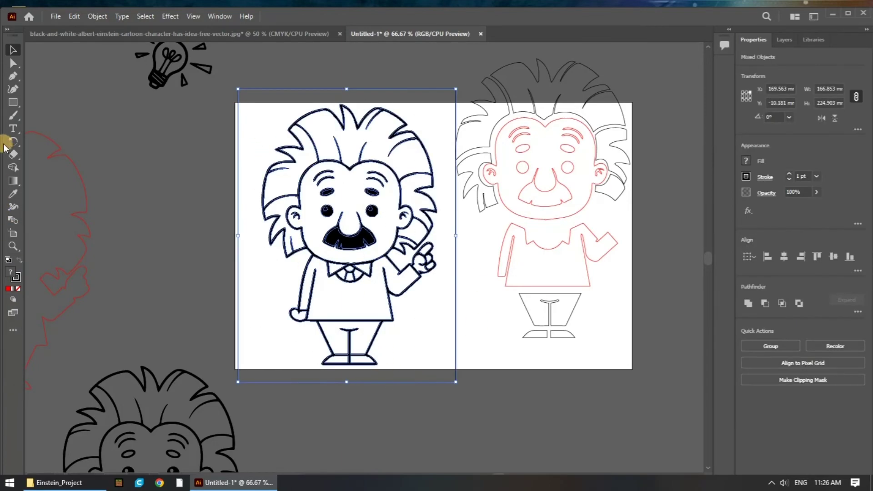
click(12, 168)
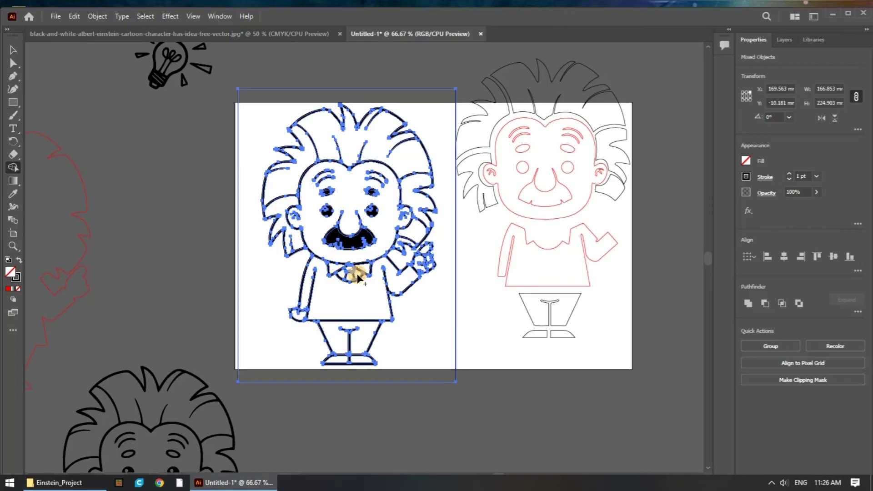
click(13, 49)
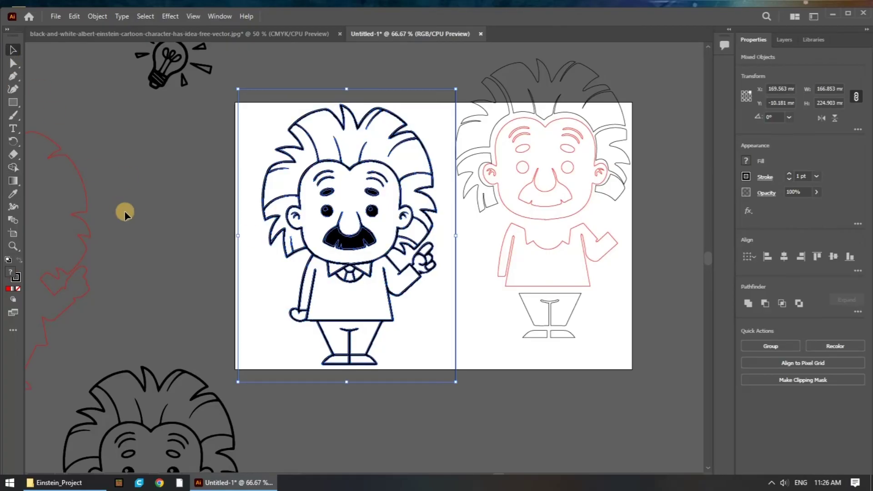
click(201, 260)
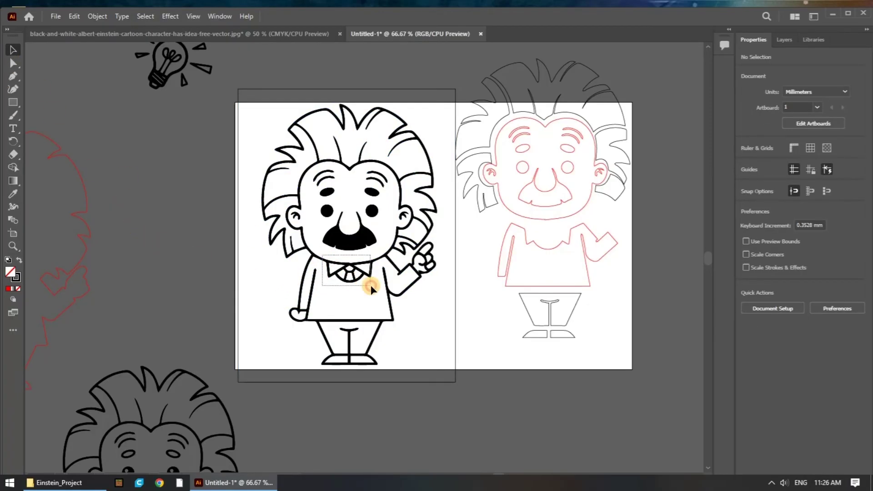
- Select both collar triangles together with the separated tie pieces between and below them, and group them
drag(370, 286, 374, 285)
click(473, 324)
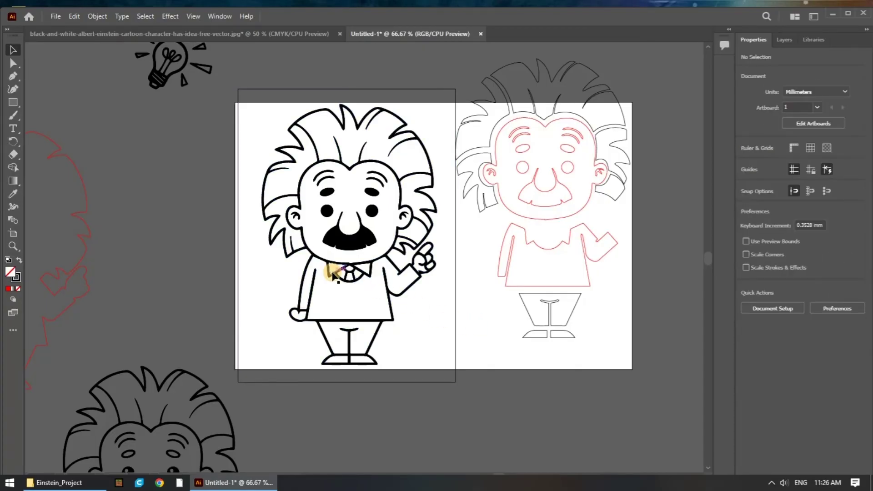
click(333, 274)
shift+click(367, 273)
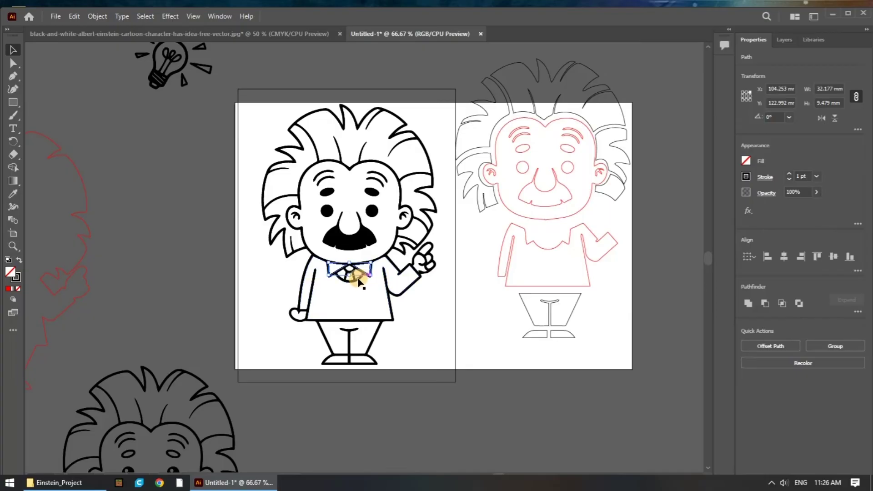
scroll(361, 281, up, 5)
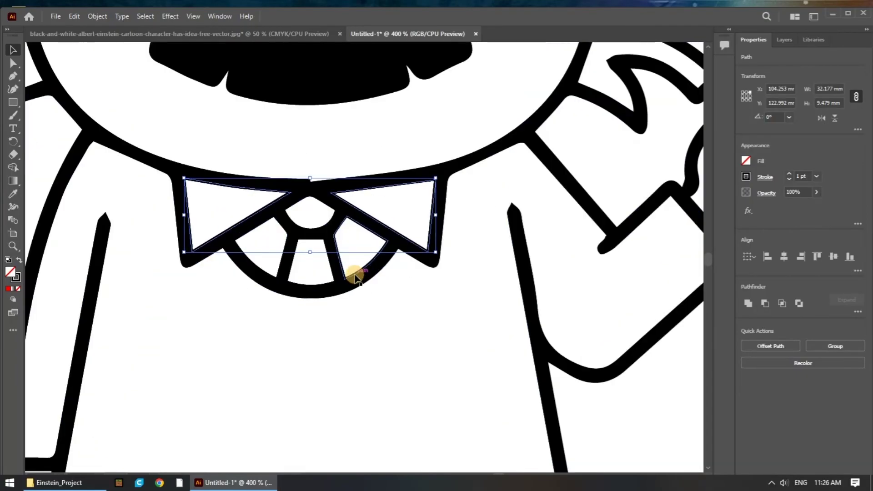
shift+click(312, 290)
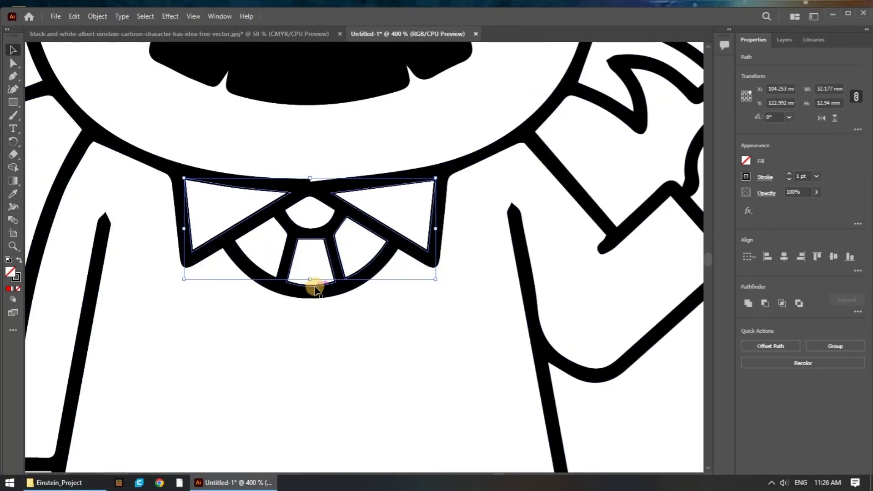
shift+click(255, 268)
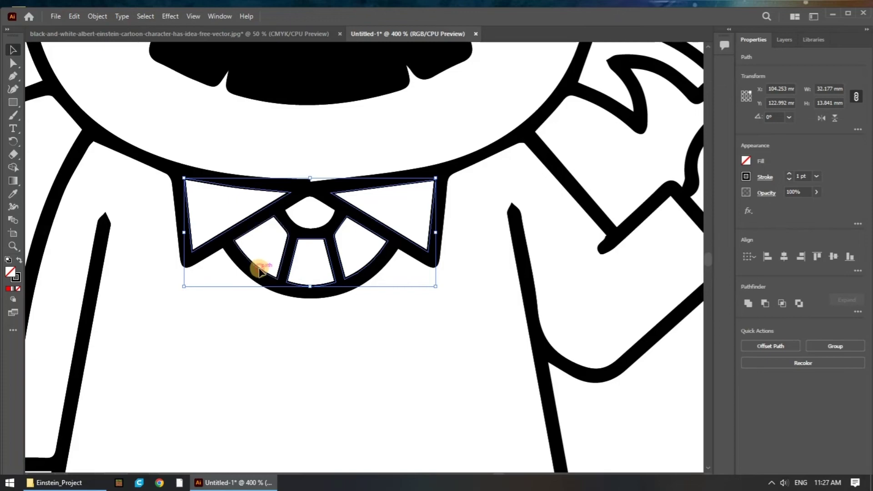
right_click(313, 233)
click(349, 297)
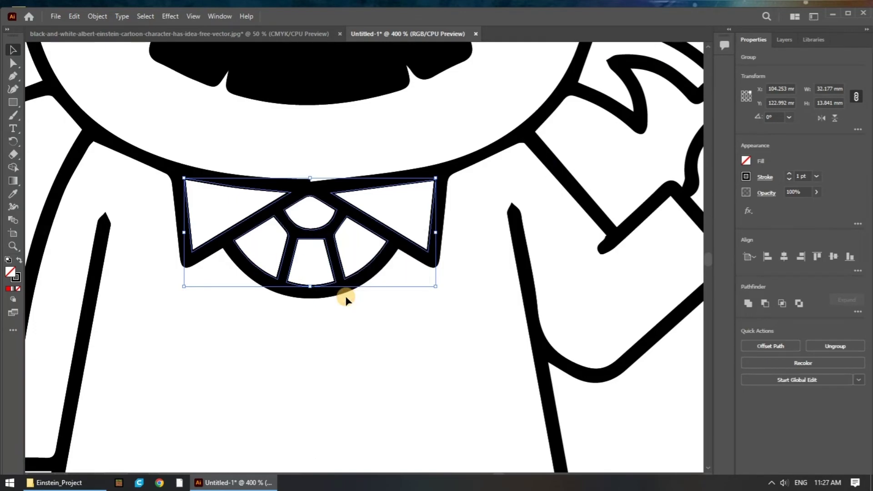
- Move the collar and tie group into the neckline of the red sweater outline and deselect it
scroll(301, 310, down, 5)
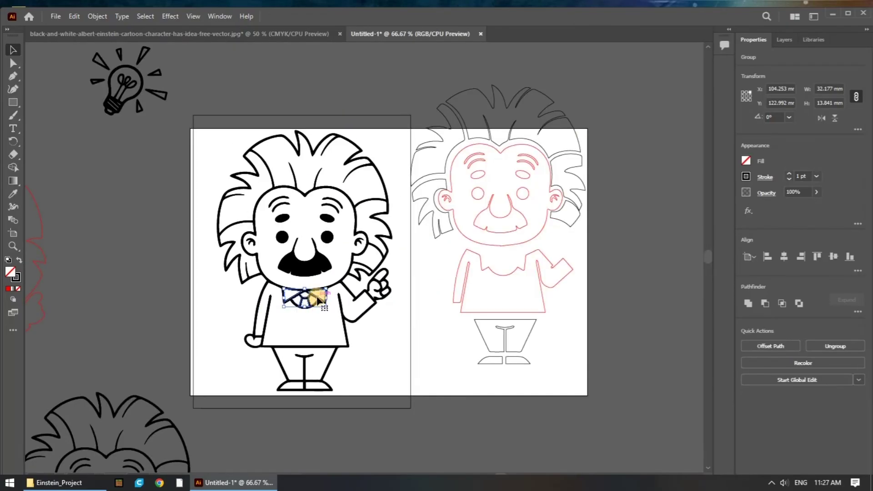
drag(317, 297, 513, 260)
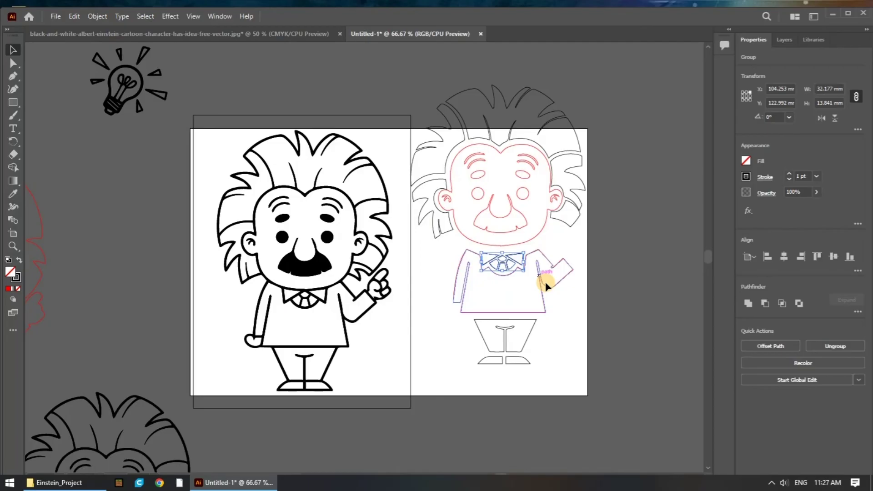
click(578, 353)
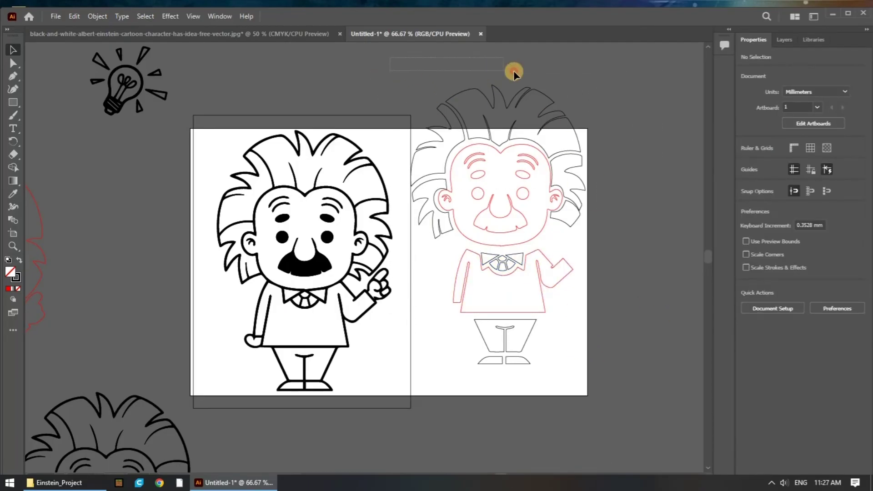
- Select only the assembled outline figure on the artboard's right half, set its stroke to RGB 255, 0, 0 and its fill to black
scroll(514, 70, up, 2)
click(516, 253)
mouse_move(633, 110)
mouse_down()
mouse_move(474, 425)
mouse_move(412, 407)
mouse_move(404, 417)
mouse_up()
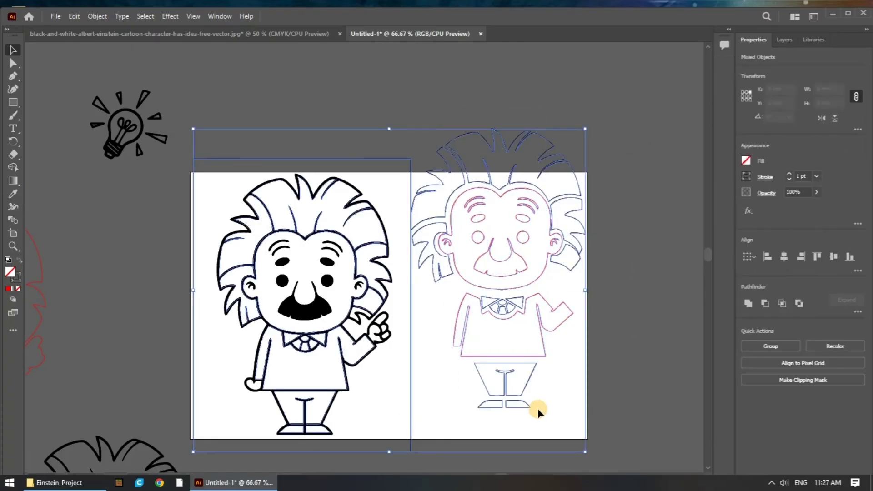
click(656, 346)
drag(620, 125, 426, 437)
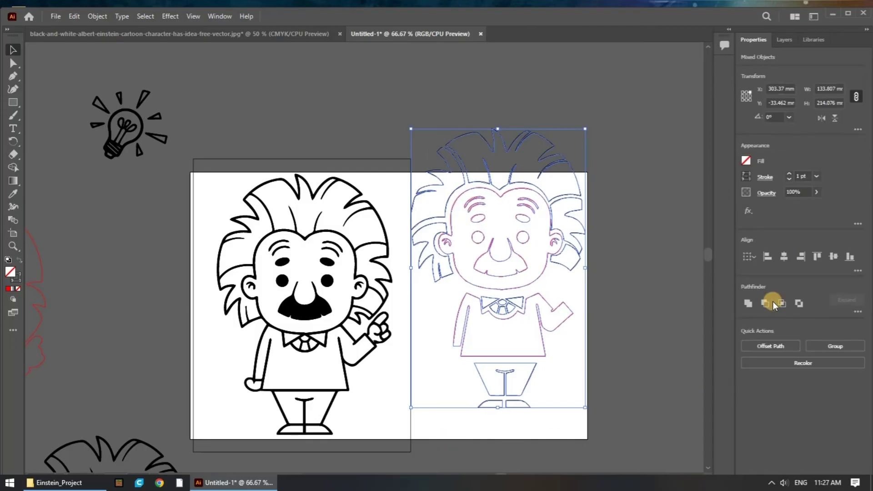
click(747, 177)
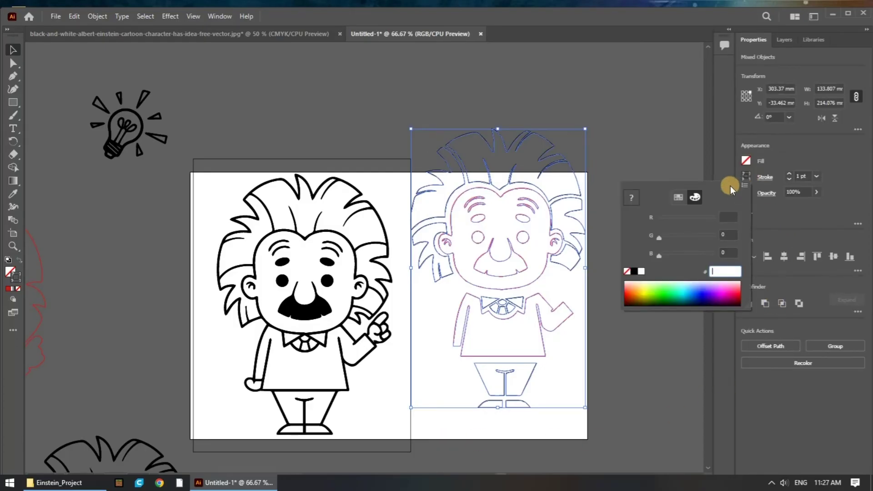
click(633, 272)
drag(713, 218, 728, 219)
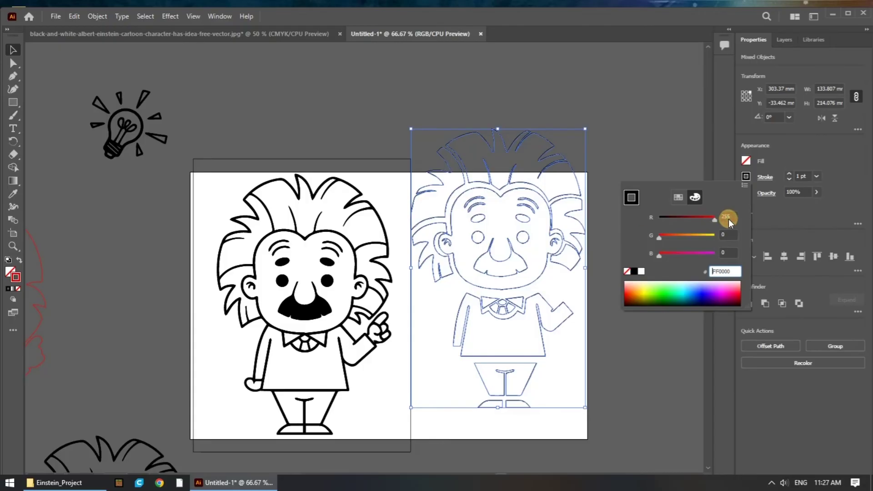
click(725, 159)
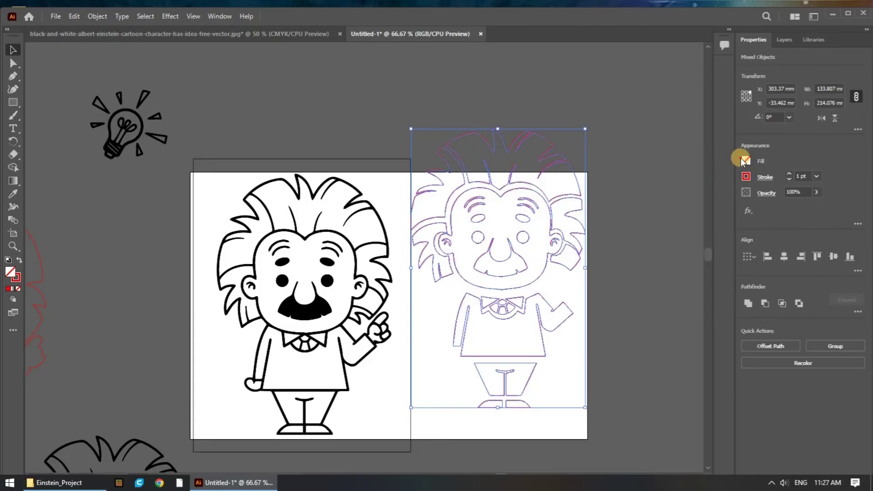
click(744, 160)
click(635, 257)
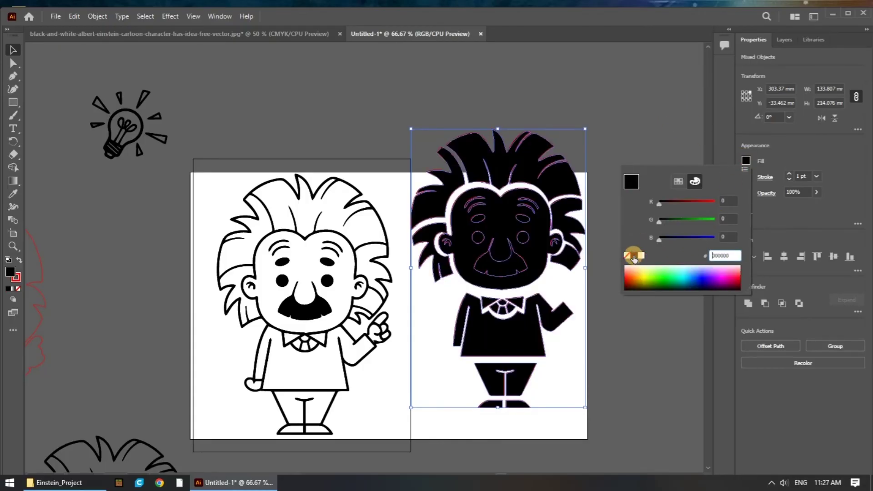
- Clear the selection and try to move the grouped face out of the hair outline
click(630, 146)
click(594, 335)
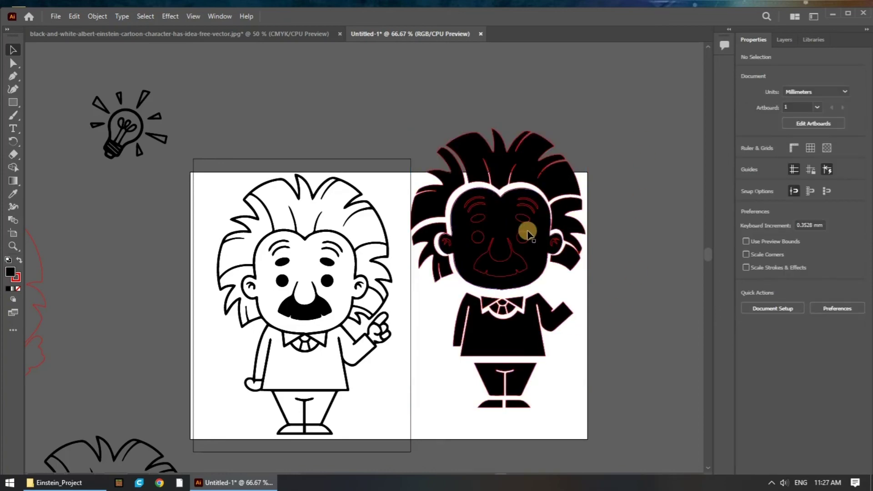
drag(528, 242, 645, 132)
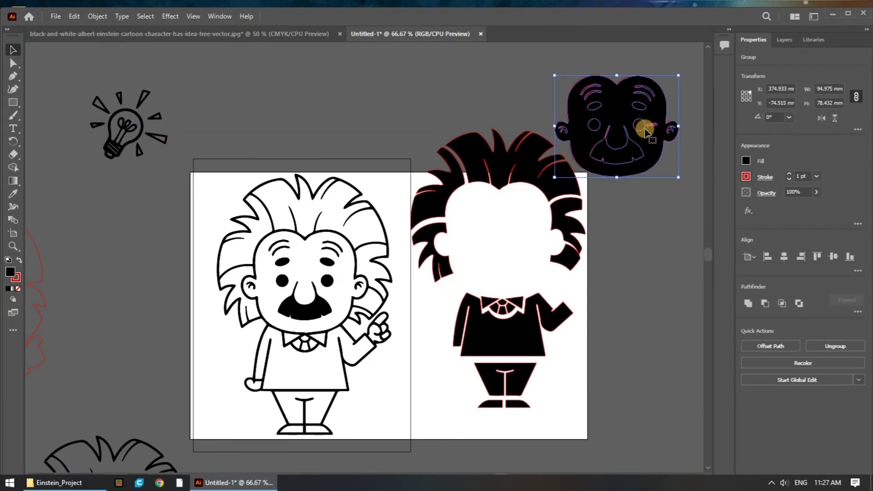
key(ctrl+z)
click(644, 271)
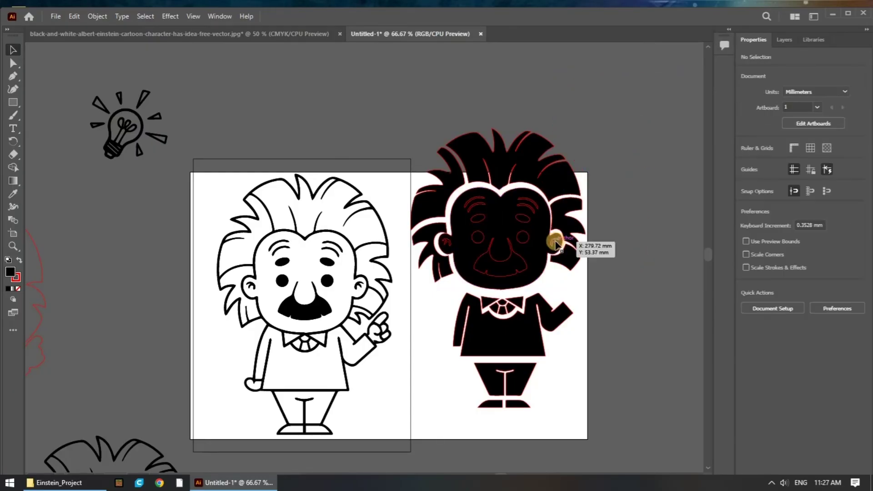
click(527, 236)
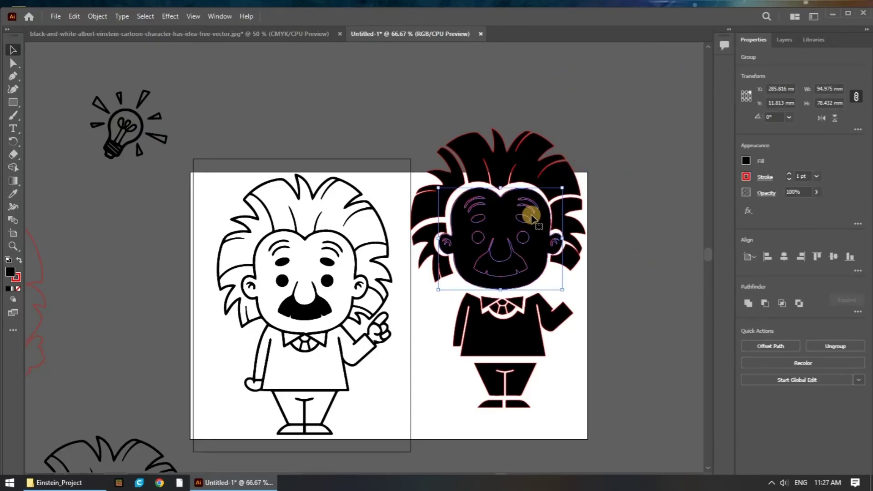
drag(527, 221, 565, 219)
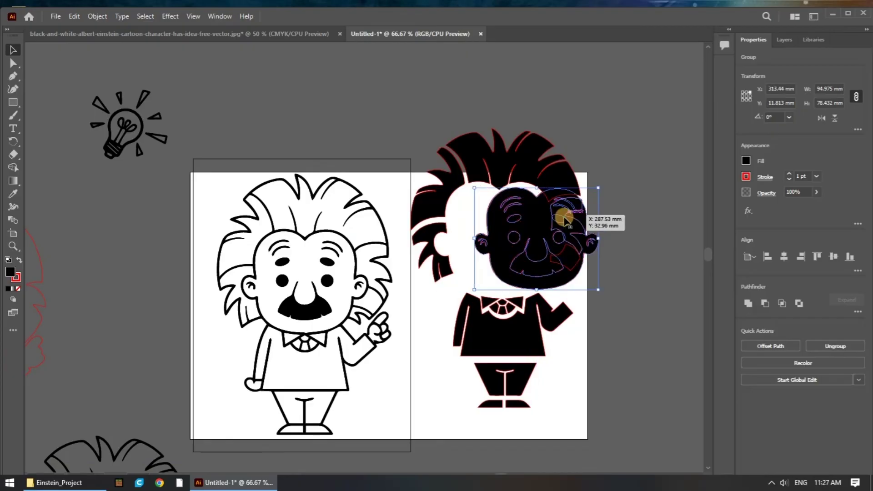
key(ctrl+z)
- Ungroup the face, move the moustache piece into the empty area right of the artboard and deselect it
right_click(521, 233)
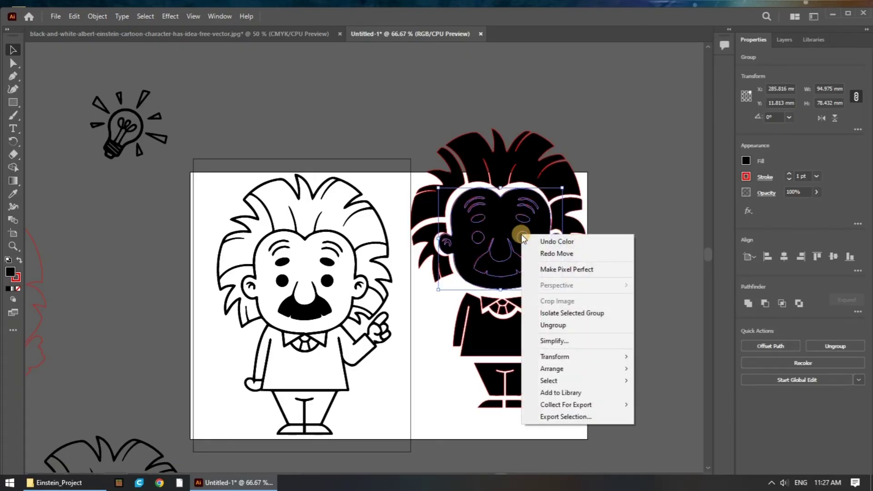
click(587, 326)
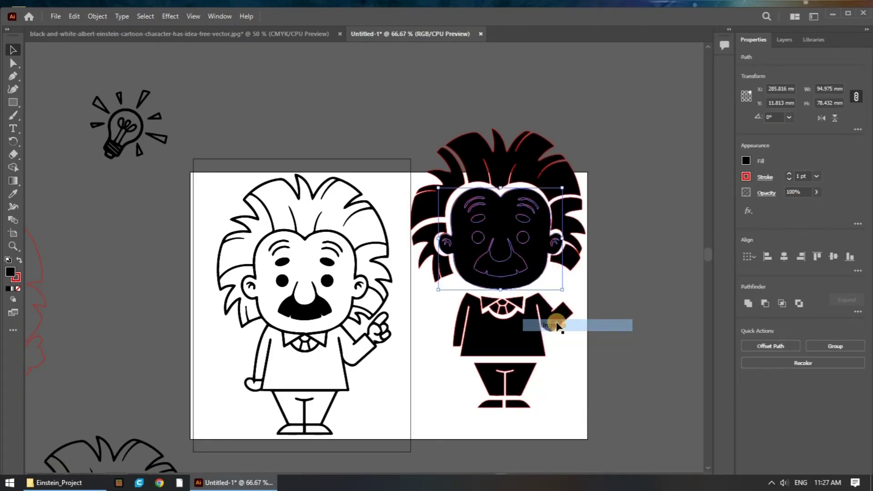
click(524, 251)
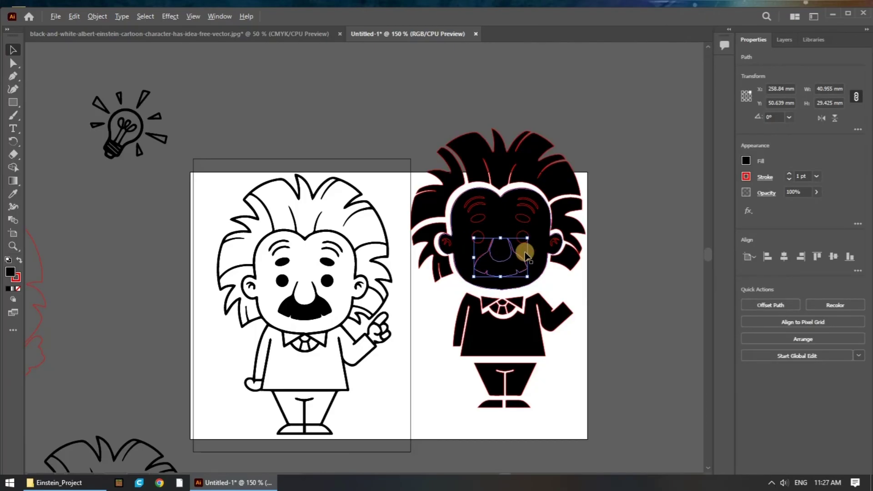
scroll(528, 234, up, 2)
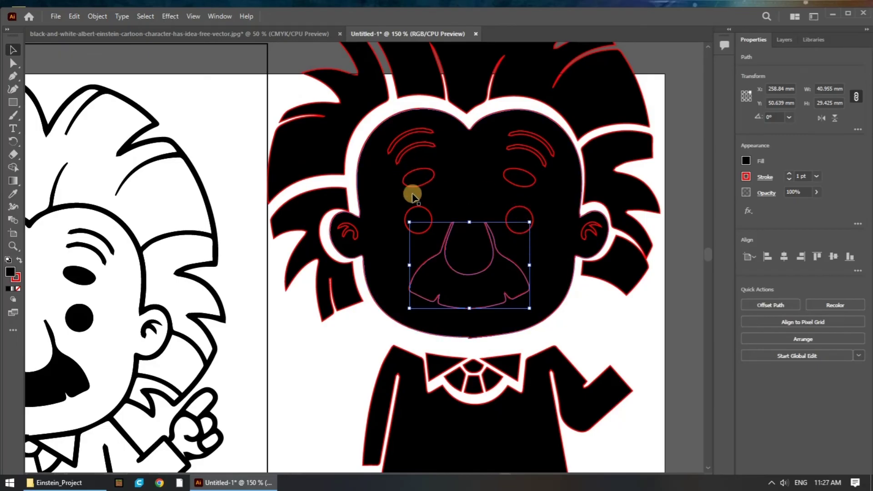
scroll(456, 293, down, 3)
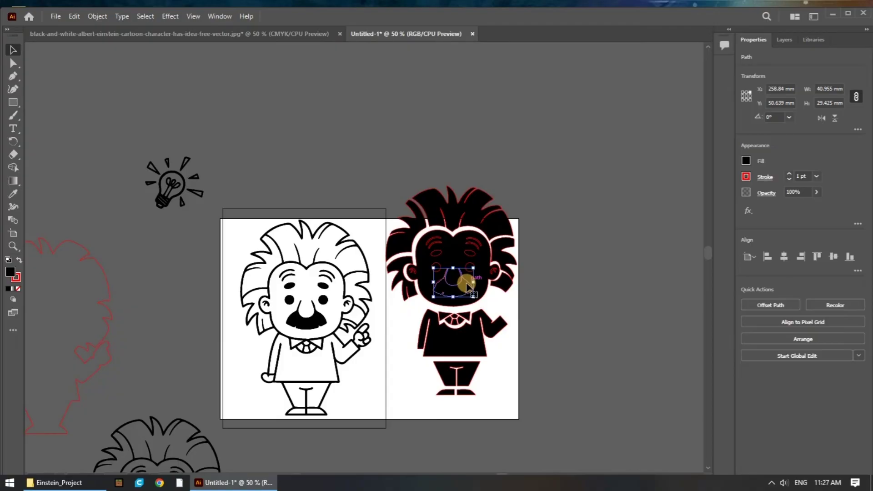
drag(467, 286, 615, 279)
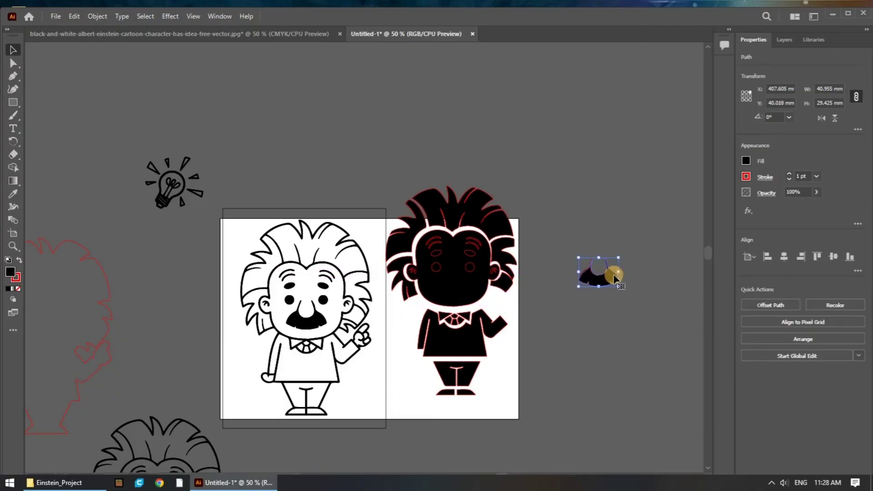
click(611, 342)
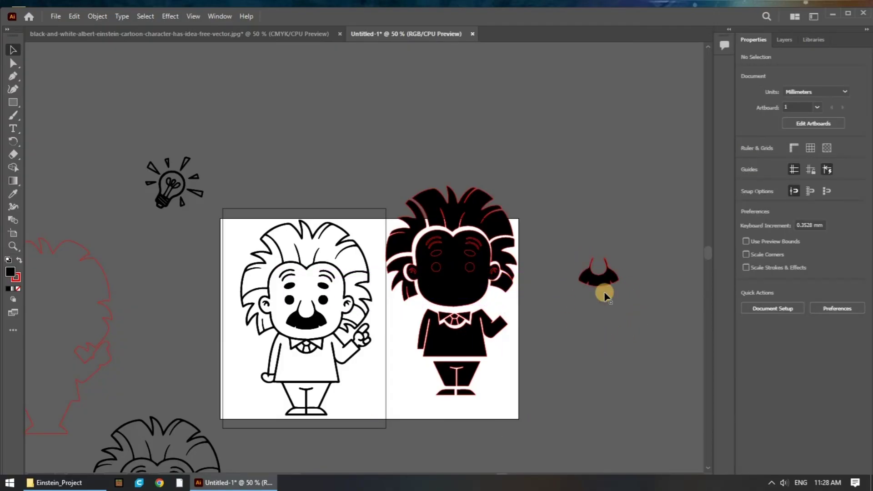
- Select both eye circles on the black face, remove their fill and deselect them
scroll(439, 279, up, 3)
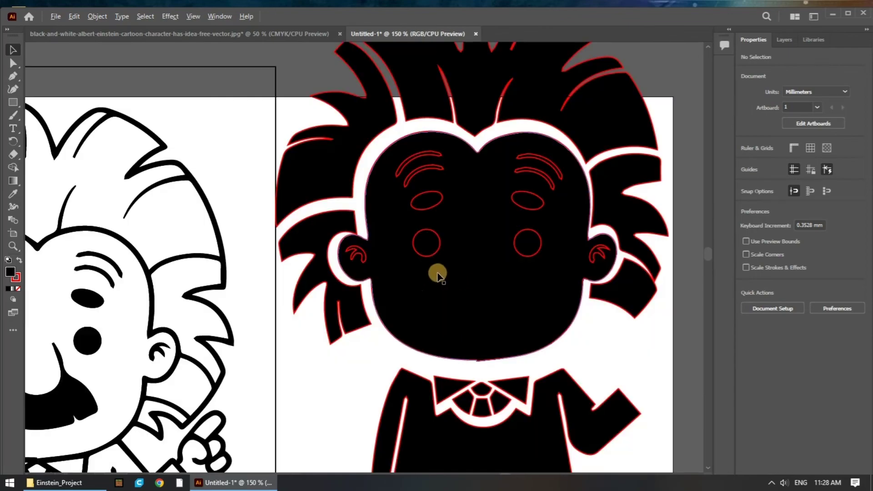
click(431, 237)
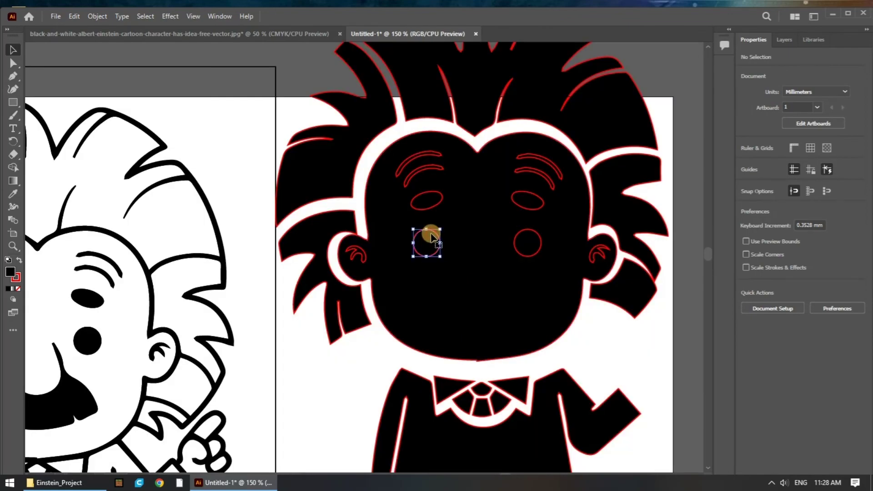
shift+click(539, 240)
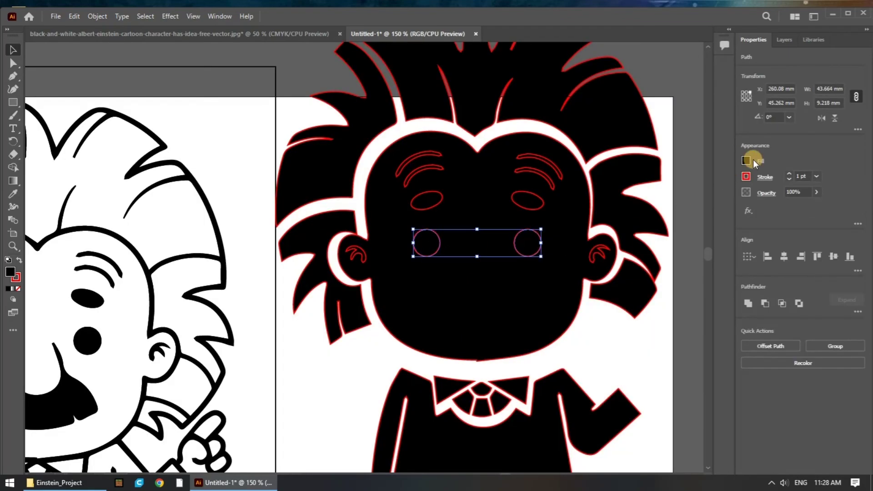
click(747, 161)
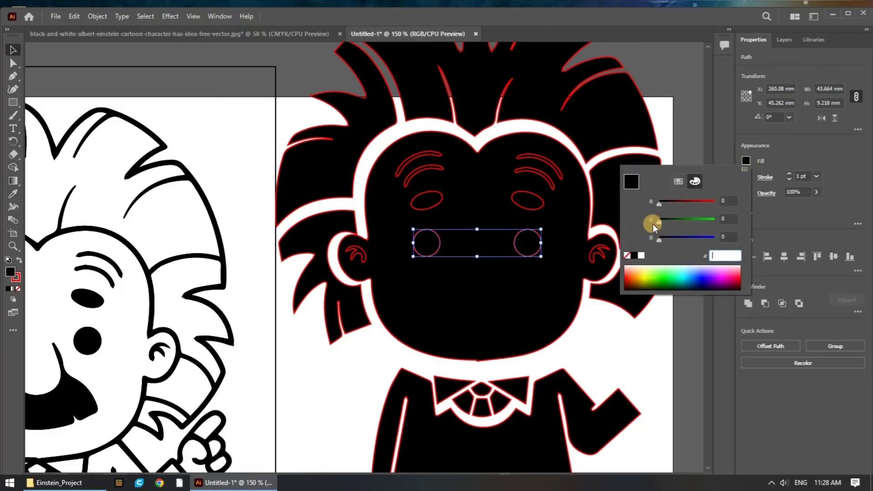
click(627, 256)
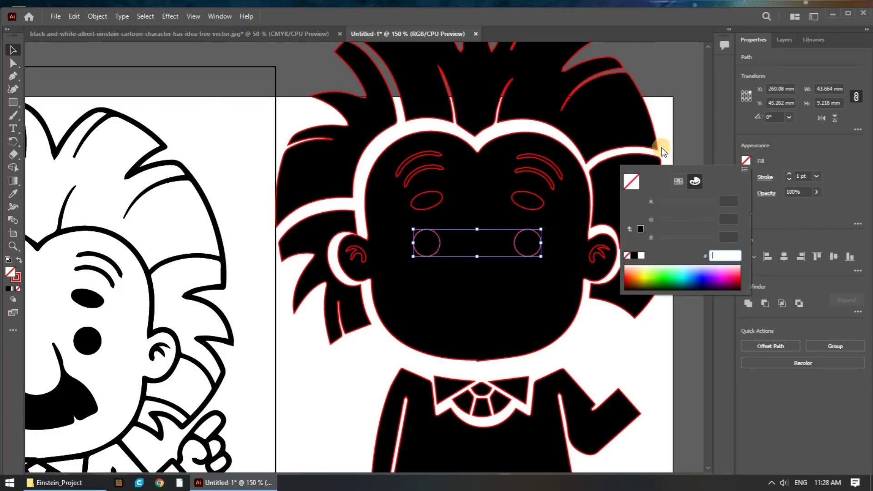
click(673, 91)
click(671, 94)
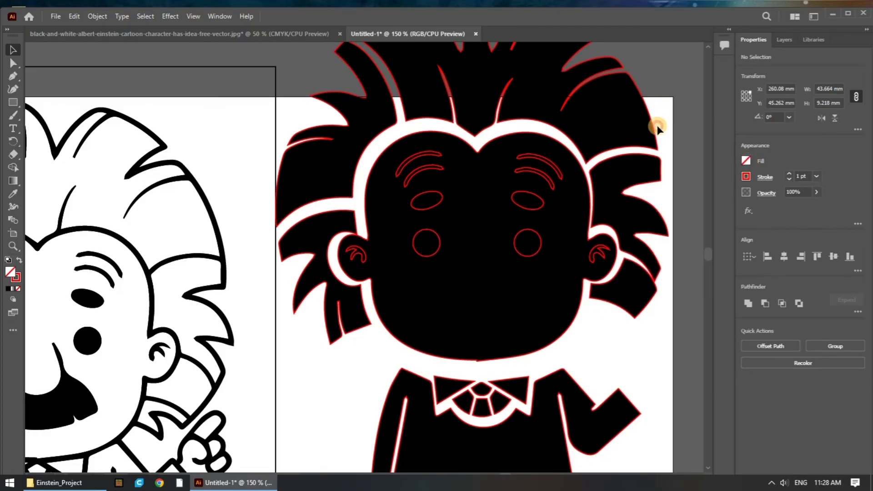
- Select both eye circles on the black face together
click(437, 250)
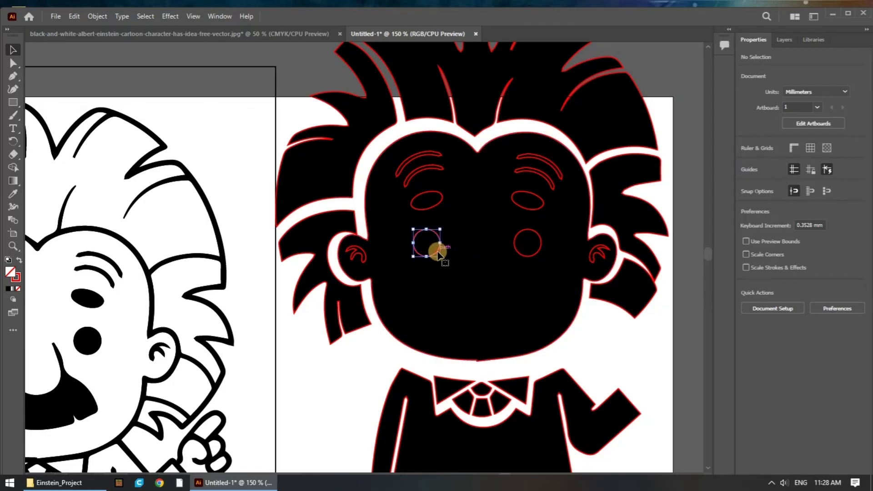
click(523, 255)
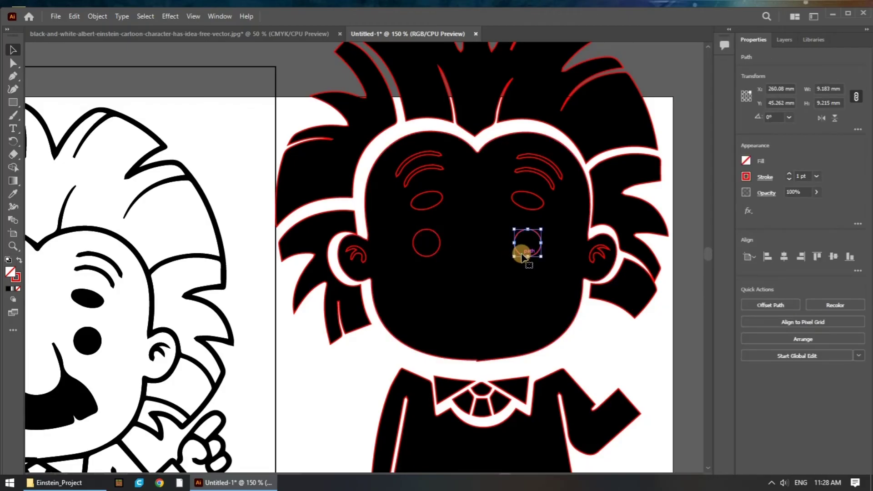
click(434, 234)
click(532, 232)
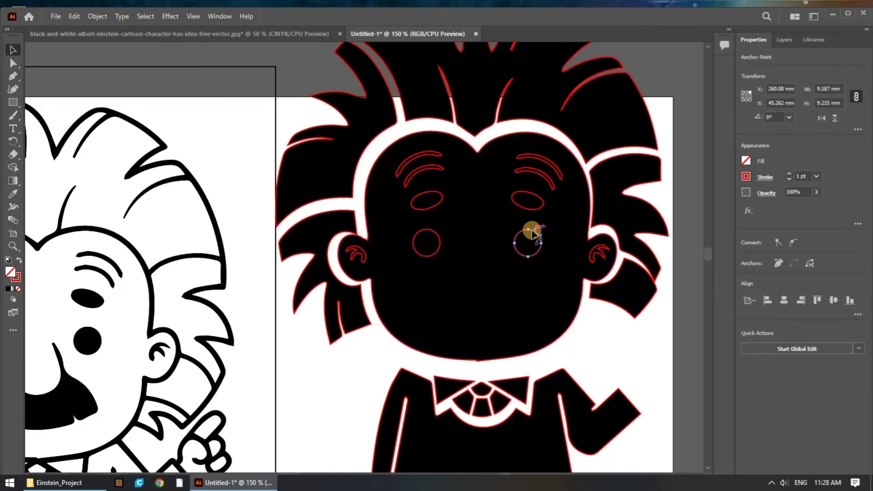
click(424, 235)
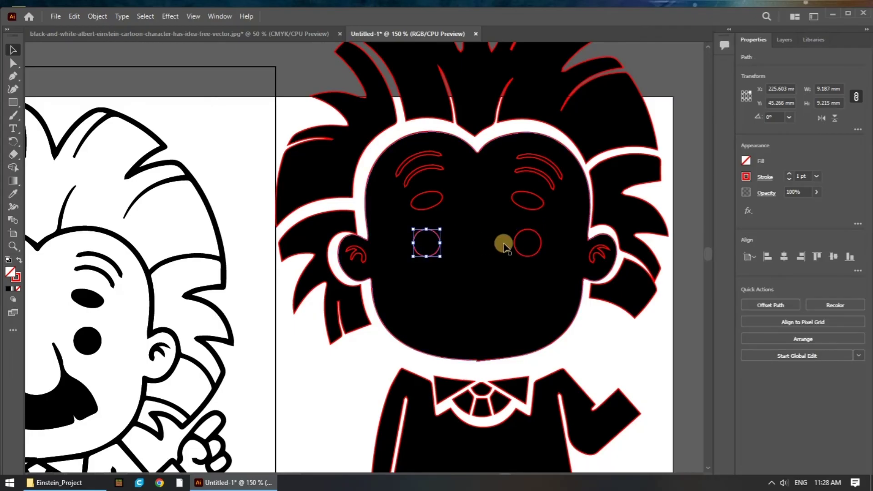
shift+click(530, 234)
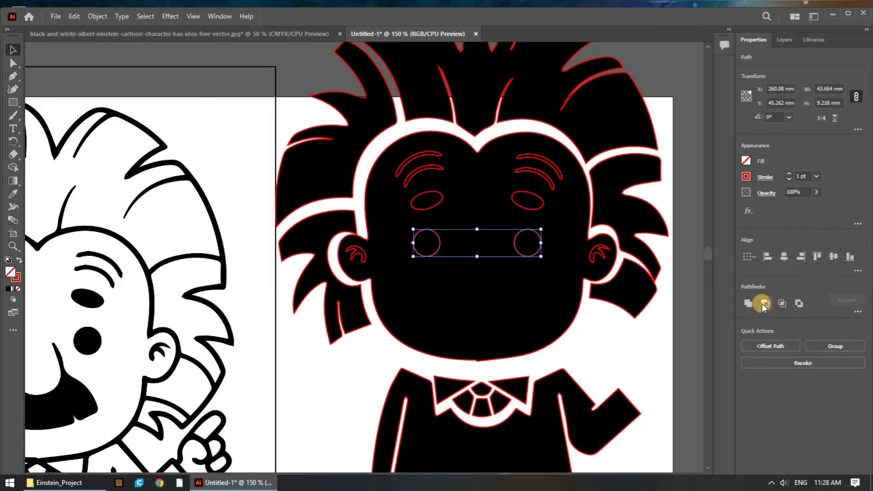
- Try the Pathfinder operations Minus Front, Exclude and Intersect on the two eye circles
click(762, 304)
key(ctrl+z)
click(802, 302)
key(ctrl+z)
click(782, 304)
click(748, 303)
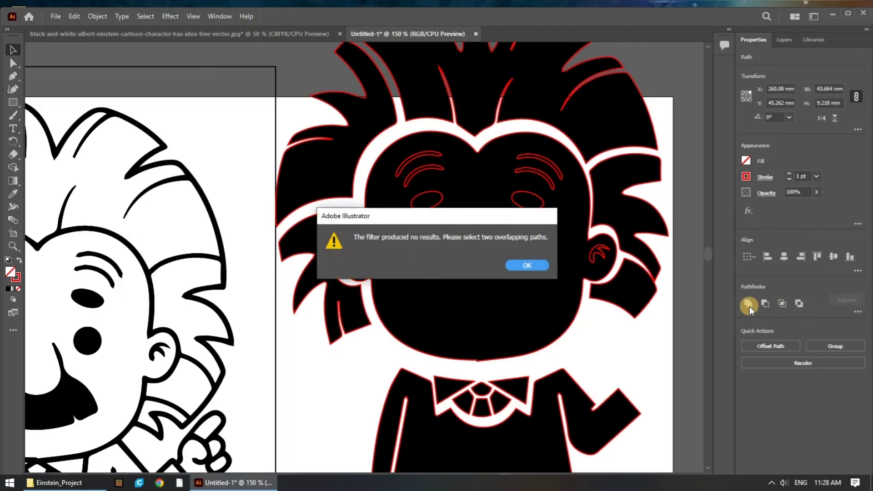
click(547, 266)
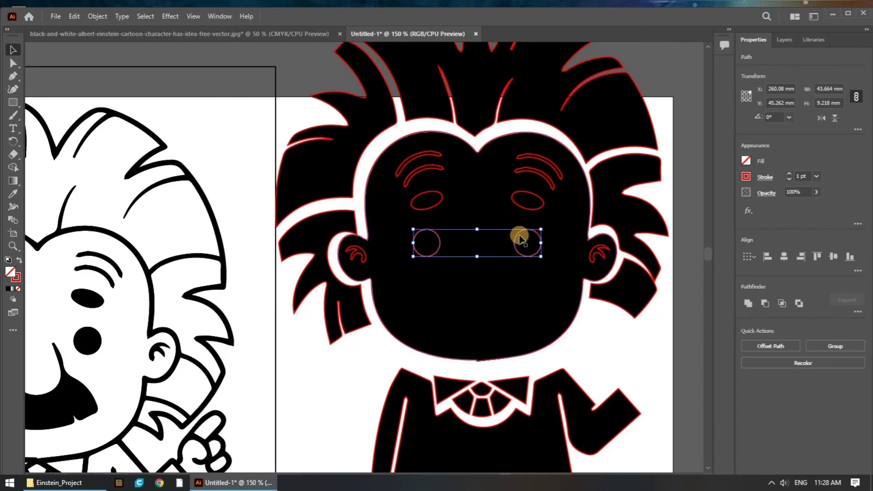
- Set the fill of both eye circles to white and deselect them
scroll(503, 249, down, 2)
scroll(609, 241, up, 1)
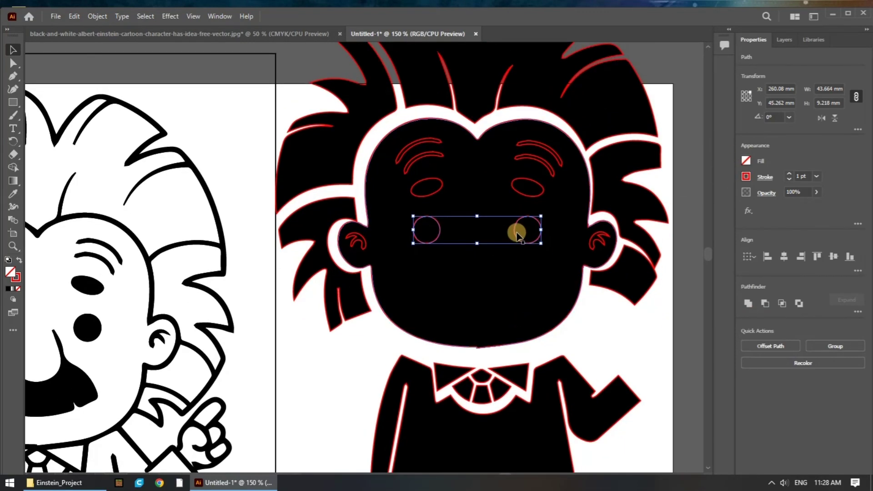
click(746, 161)
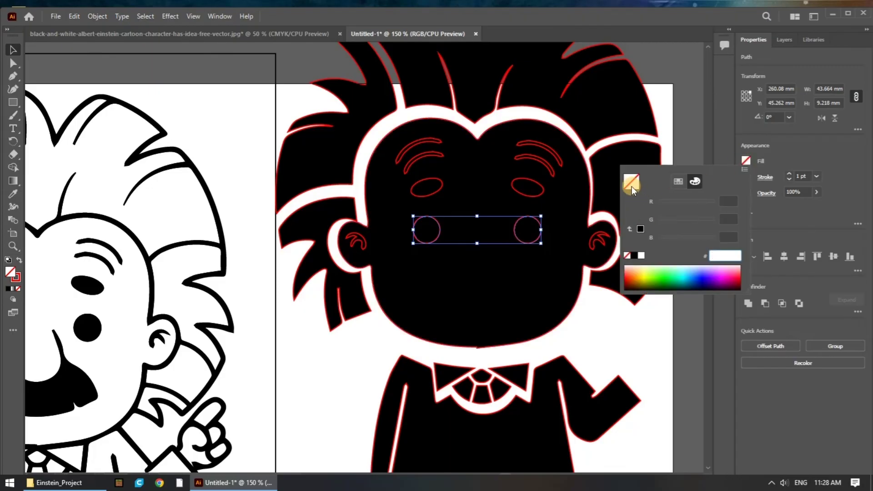
click(642, 256)
click(690, 90)
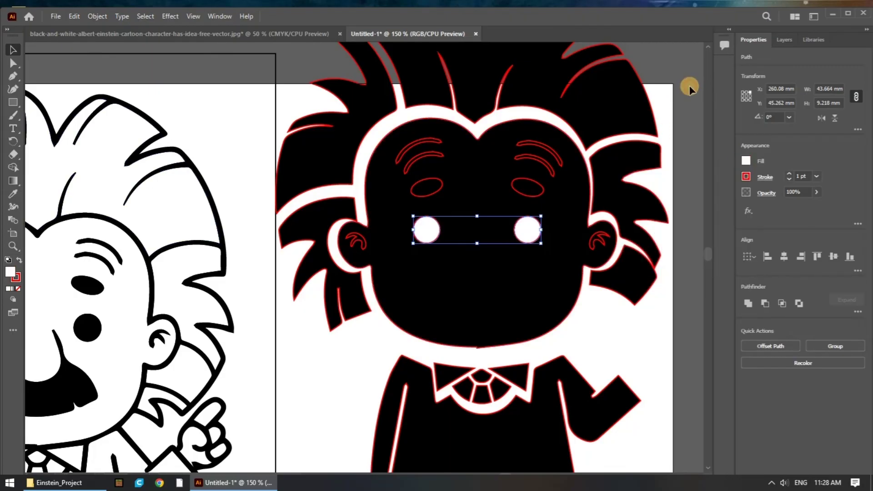
click(687, 101)
- Select the inner line shapes of both ears and set their fill to white
scroll(502, 300, down, 2)
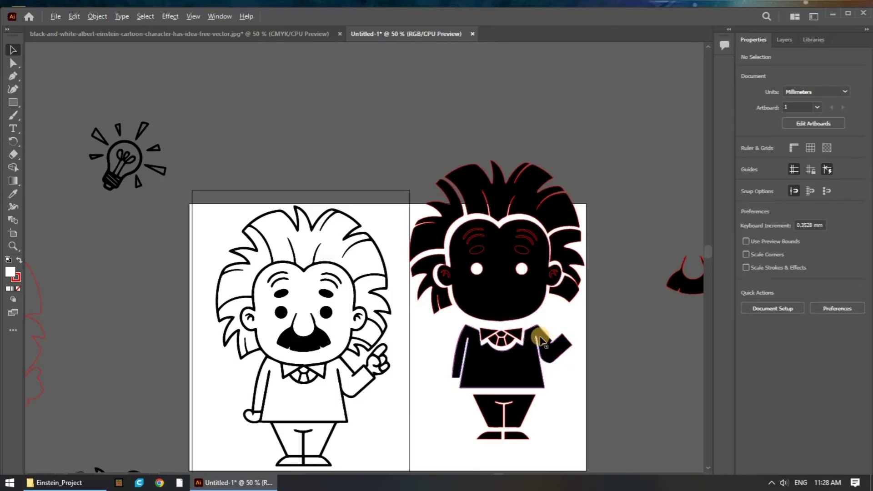
scroll(561, 347, down, 1)
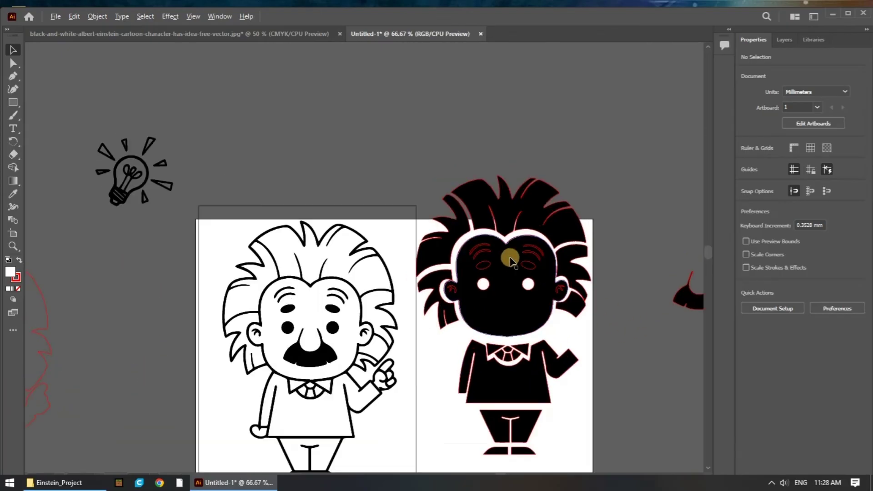
scroll(525, 289, up, 1)
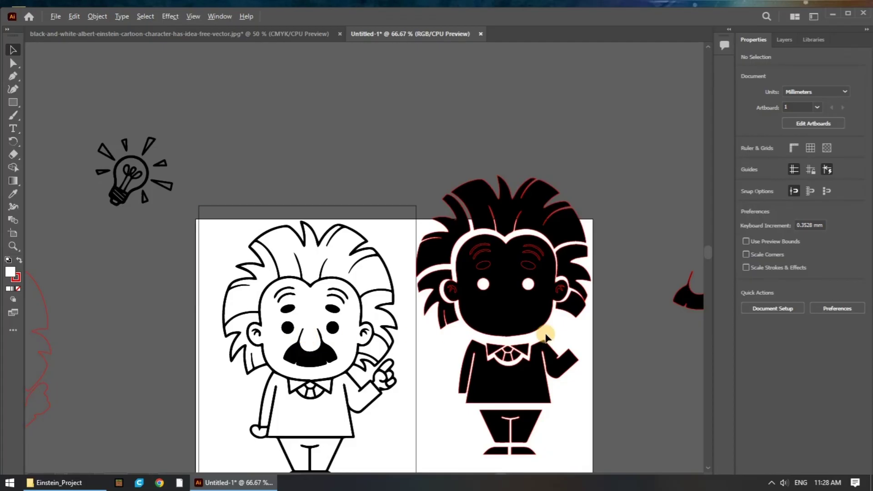
click(451, 292)
scroll(610, 318, up, 2)
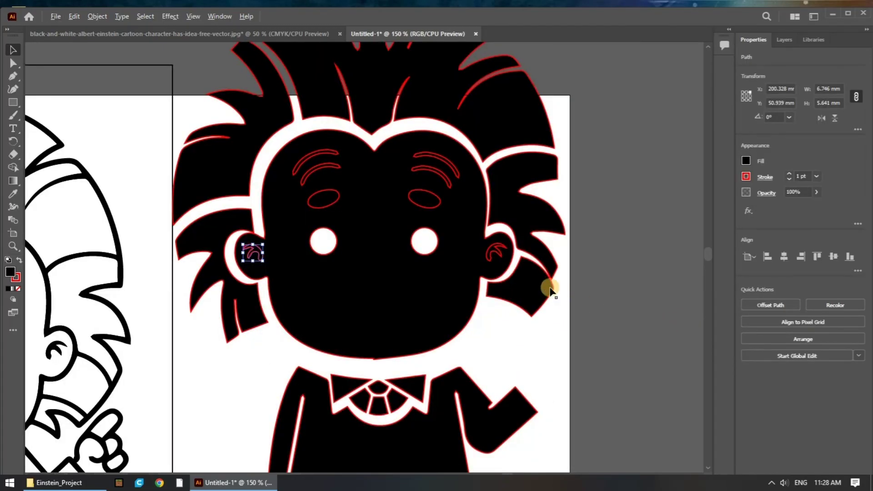
shift+click(485, 247)
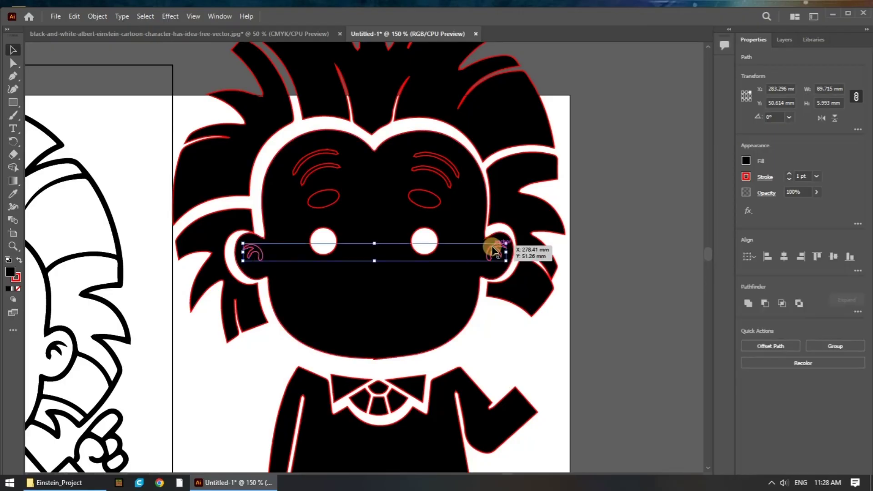
click(746, 160)
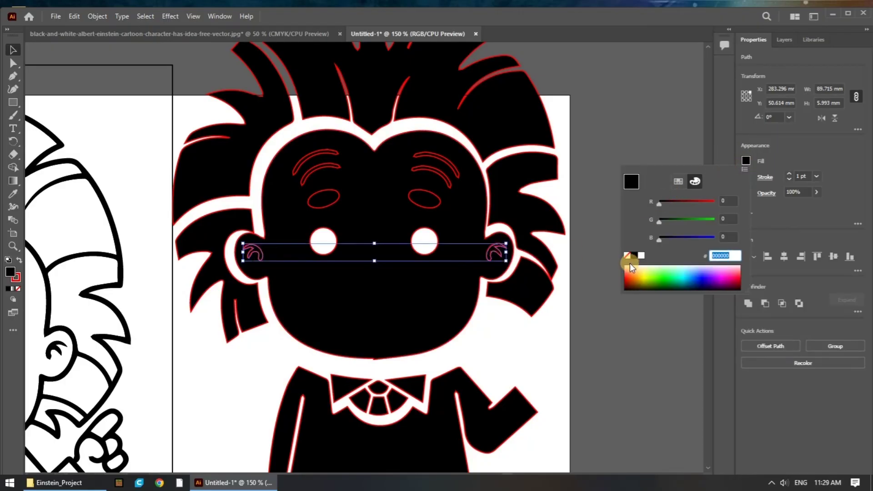
click(643, 258)
click(655, 105)
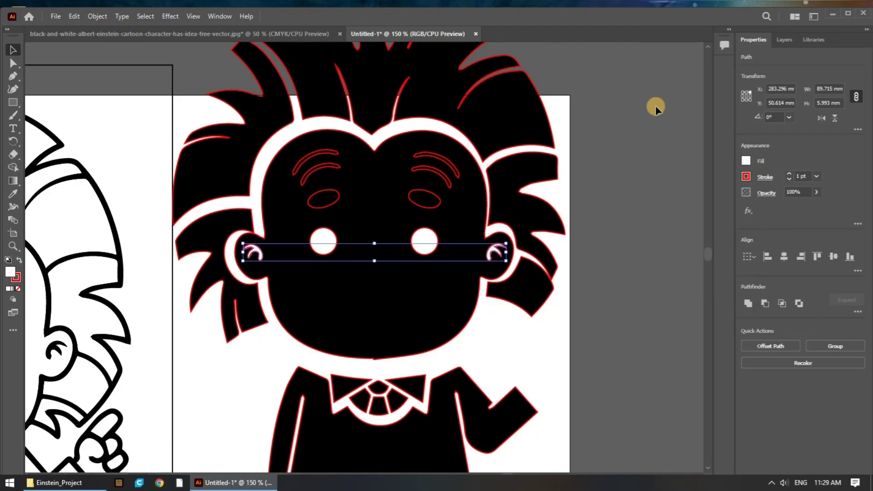
- Deselect the ear lines and move the moustache shape close beside the black figure, just outside the artboard's edge
click(655, 105)
scroll(586, 337, down, 2)
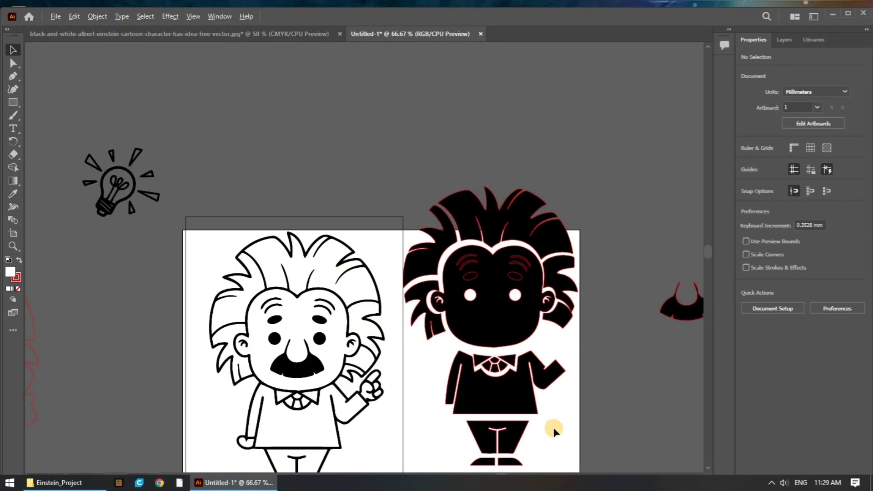
scroll(553, 427, down, 4)
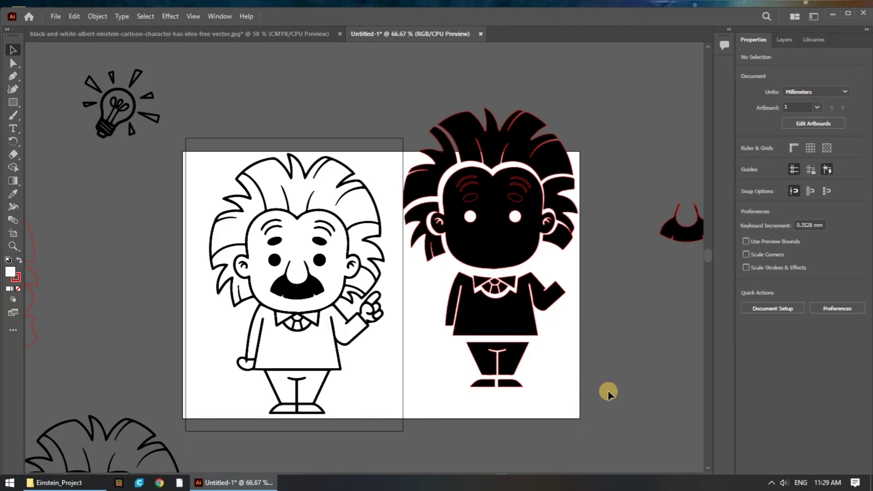
drag(671, 224, 603, 299)
click(649, 399)
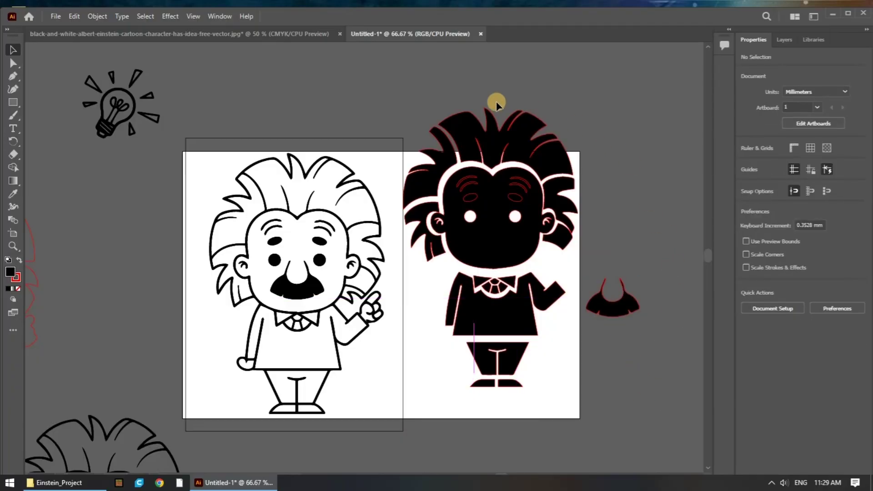
- Move the red silhouette outline onto the line-art Einstein so it follows the figure's outer contour, and deselect it
scroll(500, 273, down, 1)
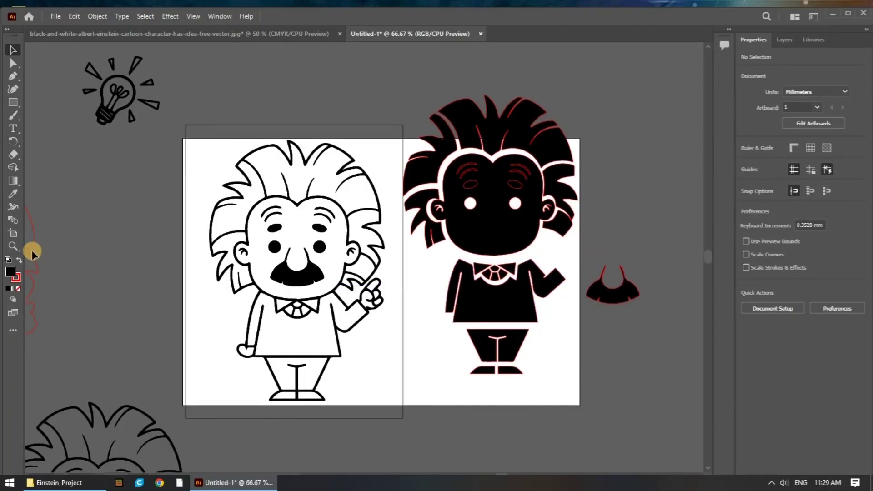
drag(32, 253, 188, 214)
click(322, 74)
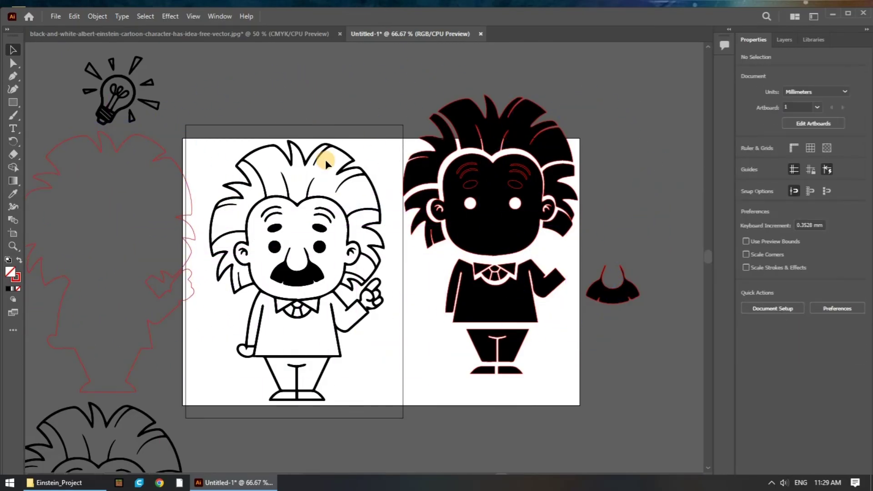
drag(158, 145, 349, 158)
click(356, 72)
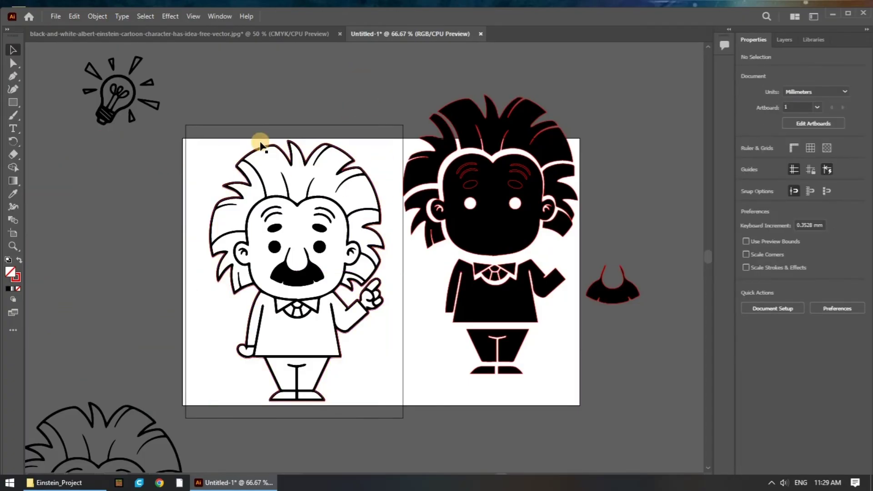
- Examine how closely the red silhouette outline fits the line-art Einstein around the shoes, legs, body and hair
click(276, 232)
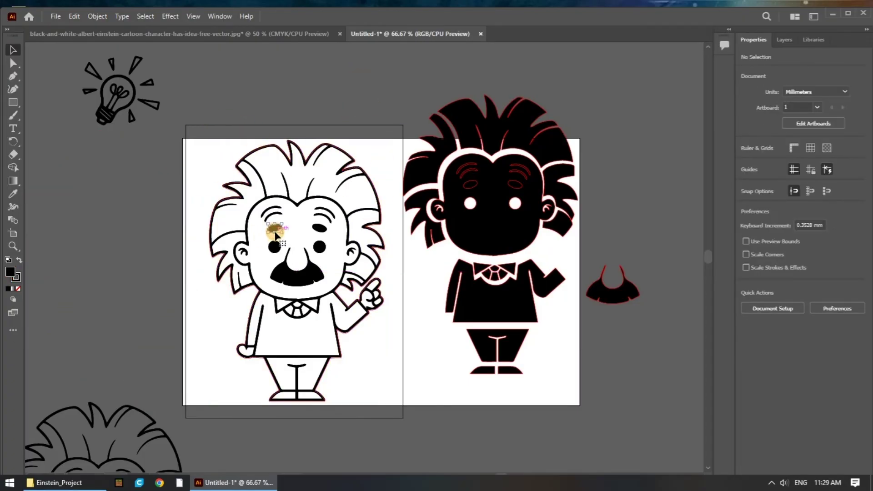
click(247, 119)
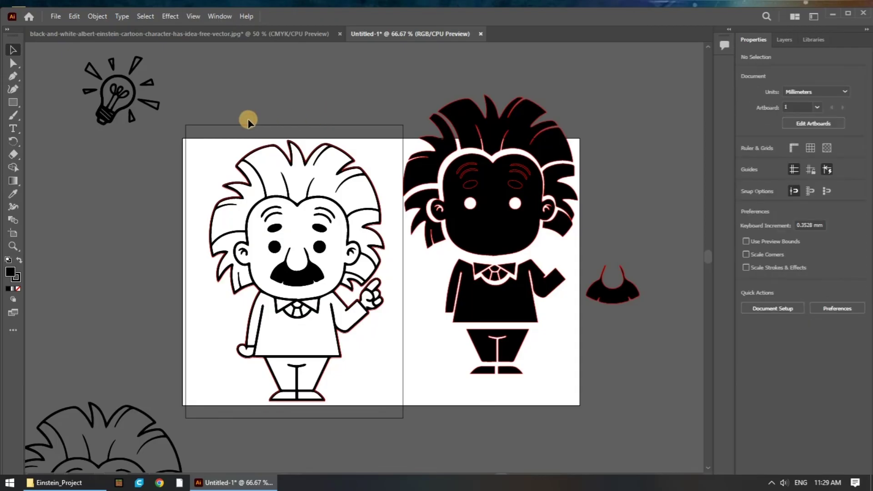
scroll(293, 404, up, 4)
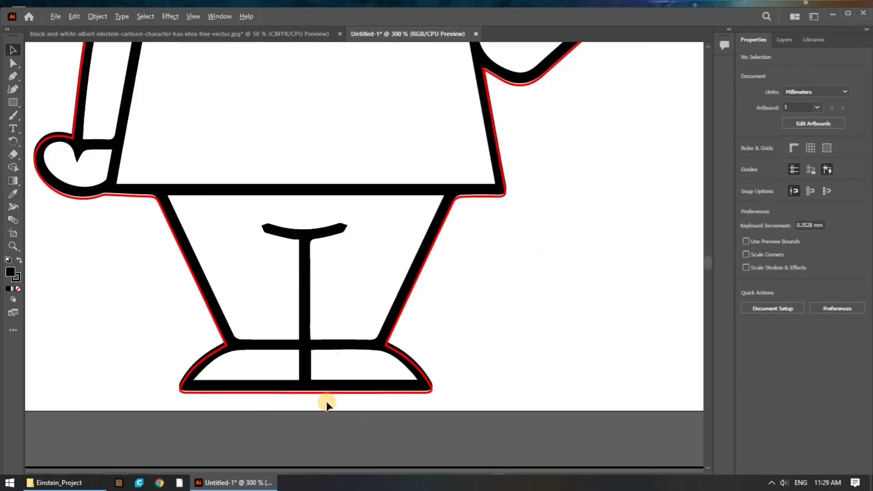
scroll(327, 404, down, 2)
scroll(327, 404, down, 1)
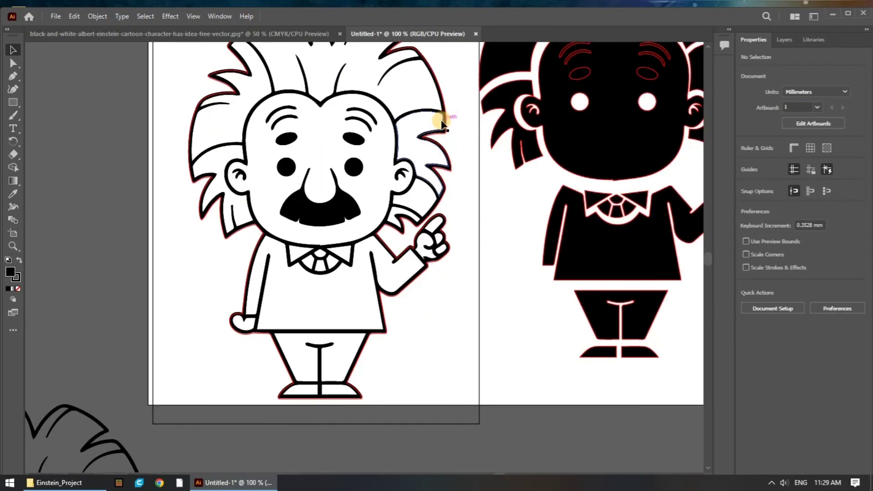
scroll(425, 191, down, 2)
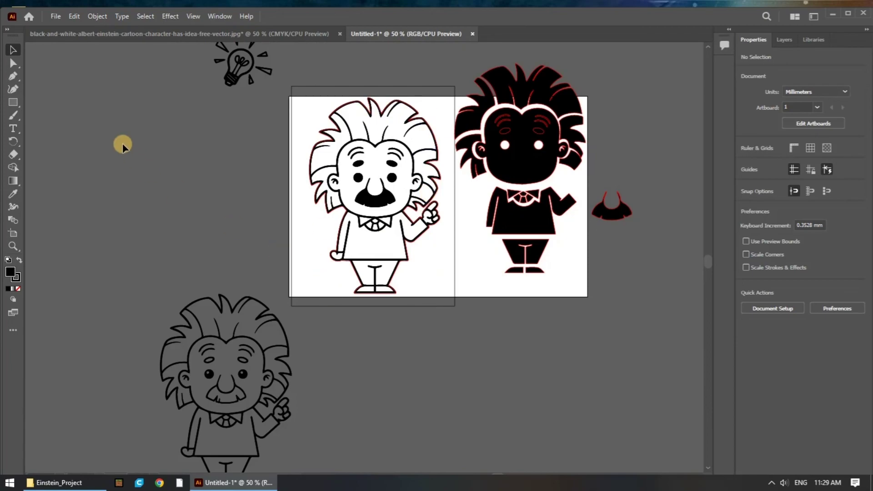